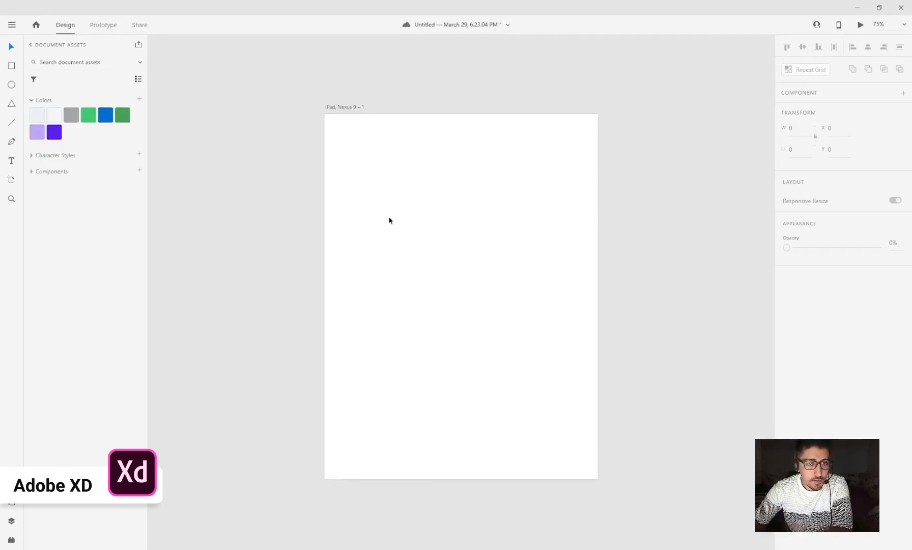
- Rename the artboard as Toggle Switches
click(342, 107)
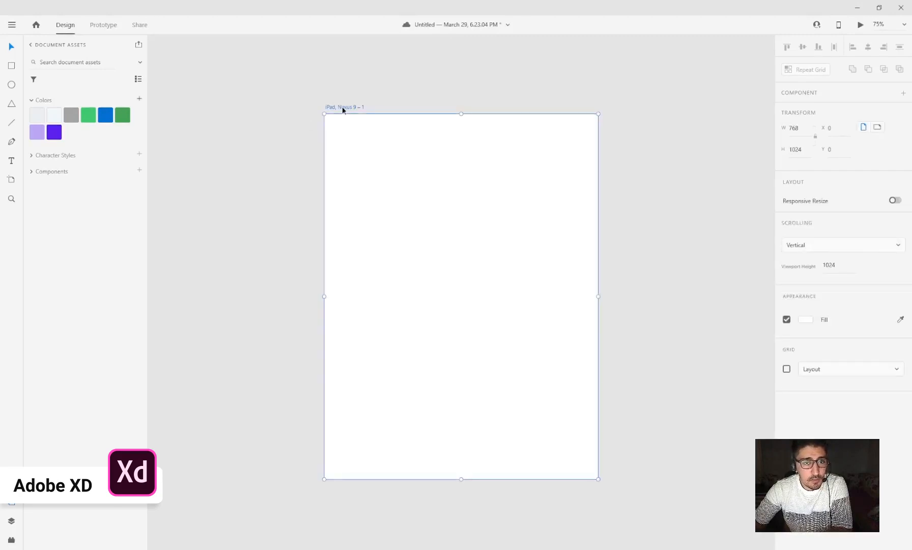
double_click(342, 108)
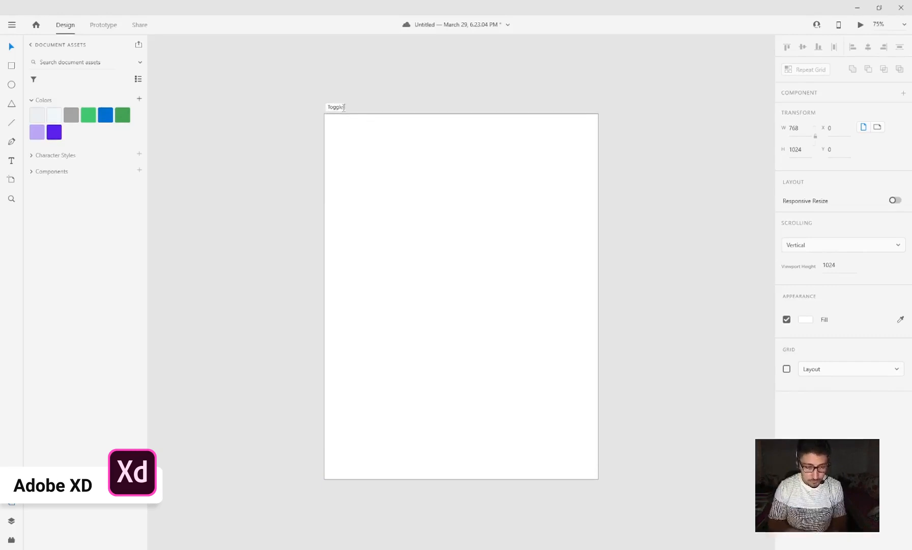
text(le Swit)
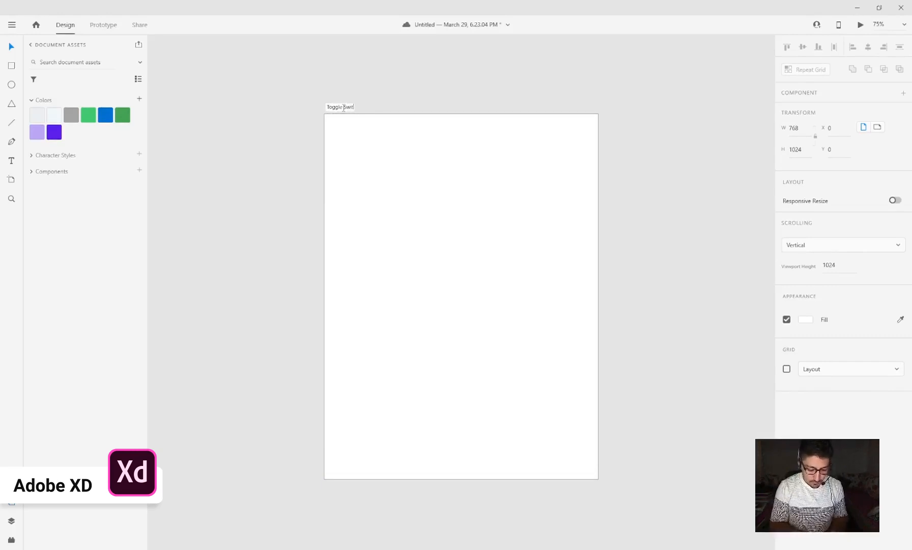
text(ches)
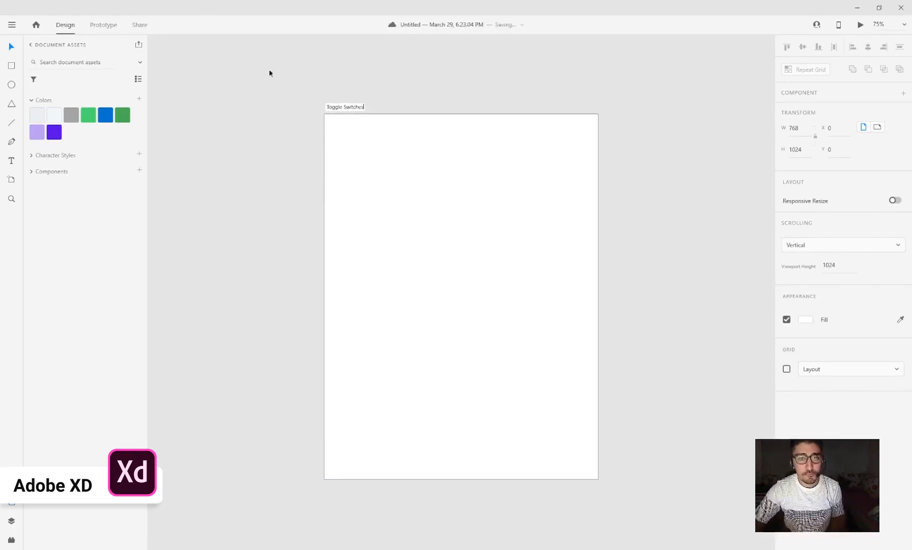
key(Return)
- Add the heading text "Toggle Switches" near the upper edge of the artboard
key(t)
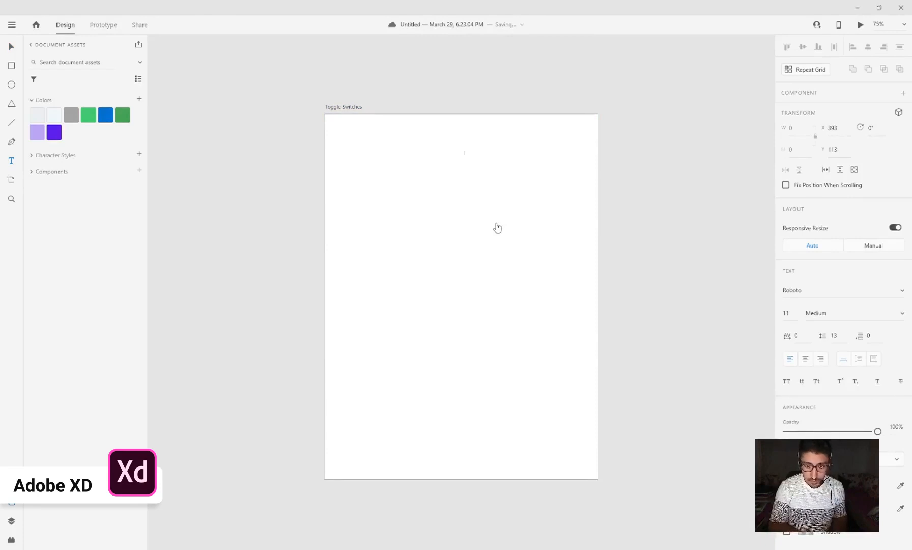
text(t)
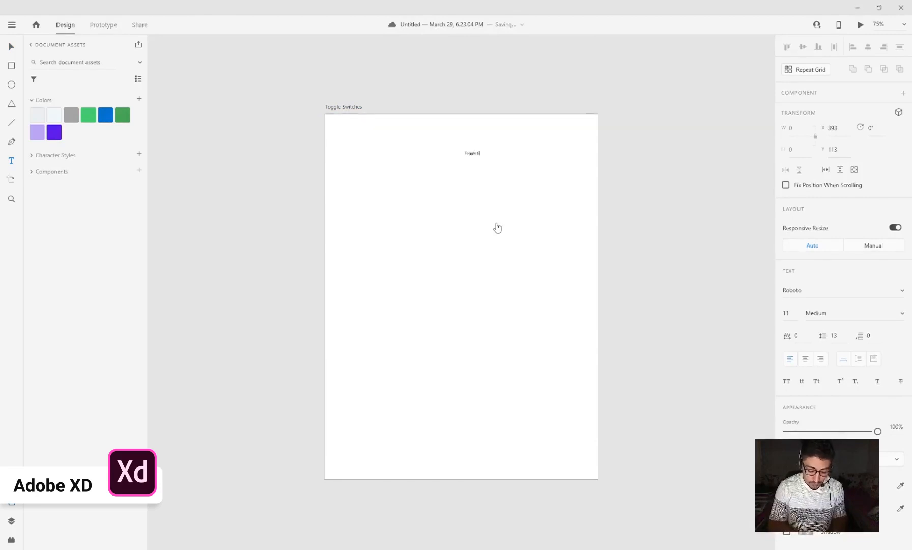
text(witches)
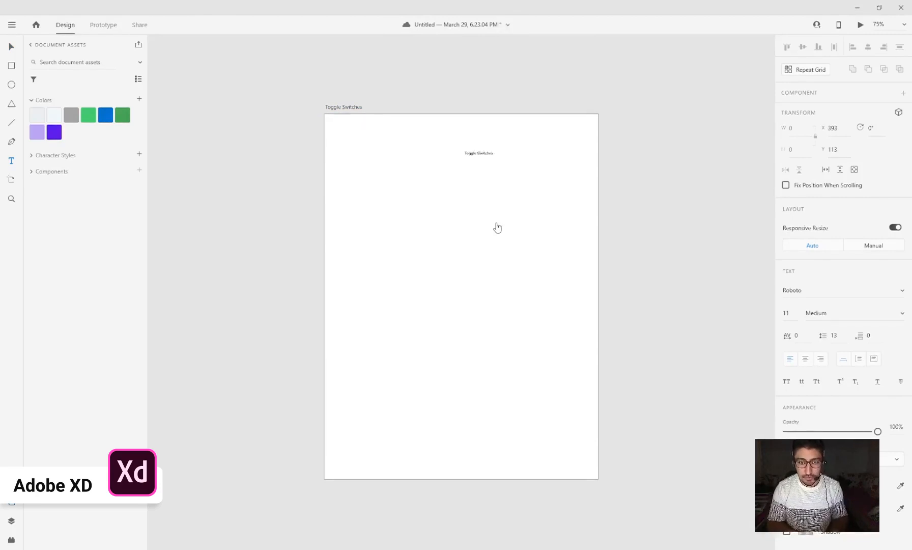
click(11, 46)
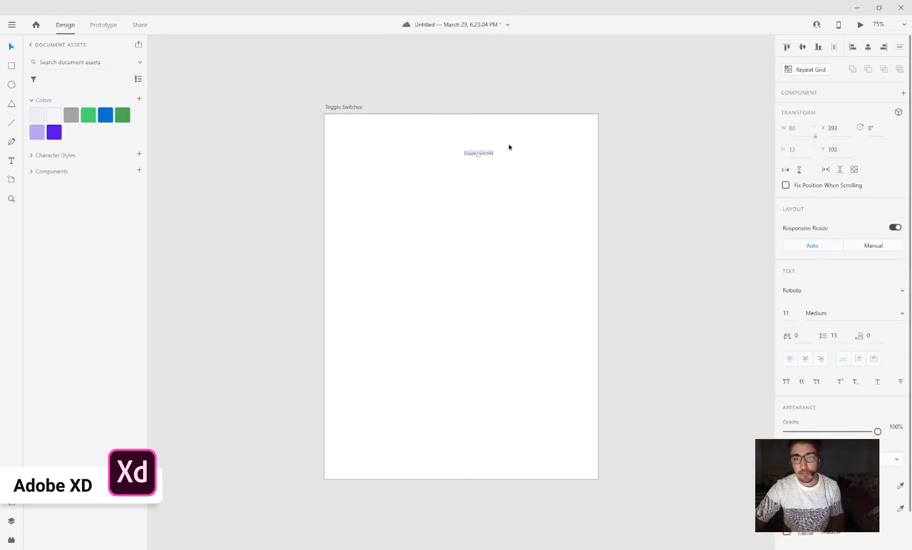
- Enlarge the heading to font size 35 and center it horizontally on the artboard at Y 90
mouse_move(478, 156)
mouse_down()
mouse_move(481, 172)
mouse_move(473, 159)
mouse_up()
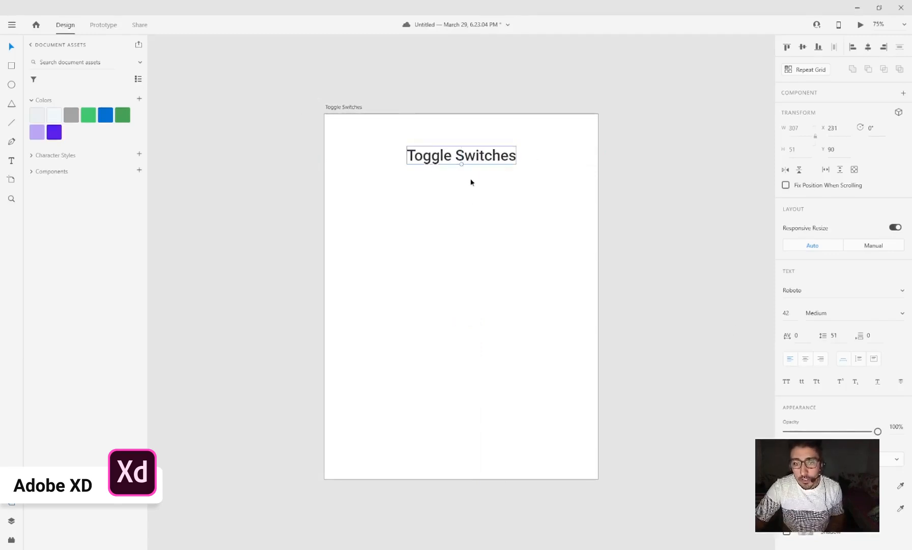
drag(461, 163, 465, 161)
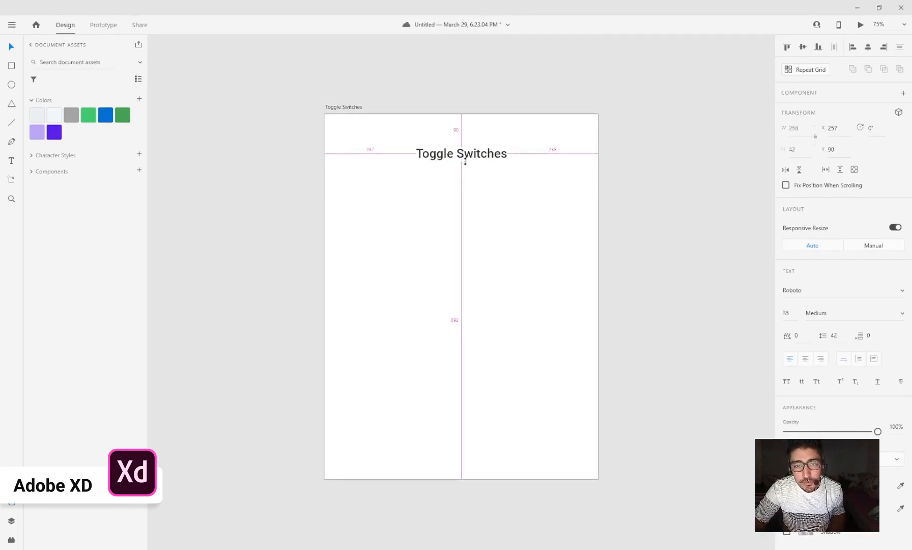
drag(465, 162, 465, 162)
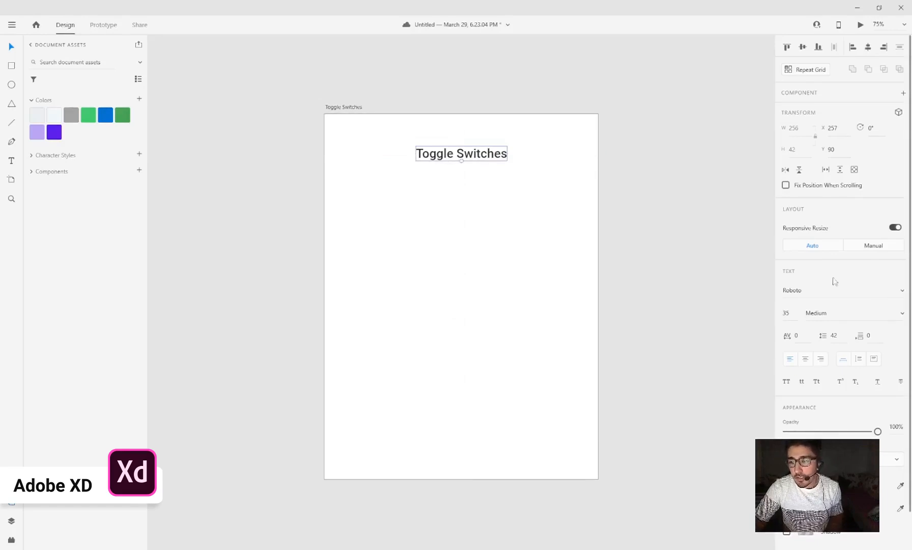
click(816, 292)
double_click(816, 292)
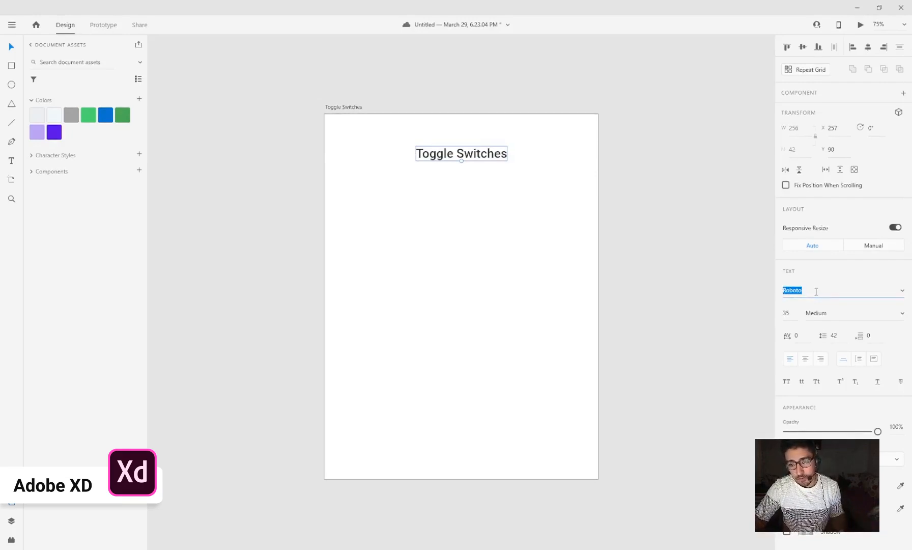
key(Tab)
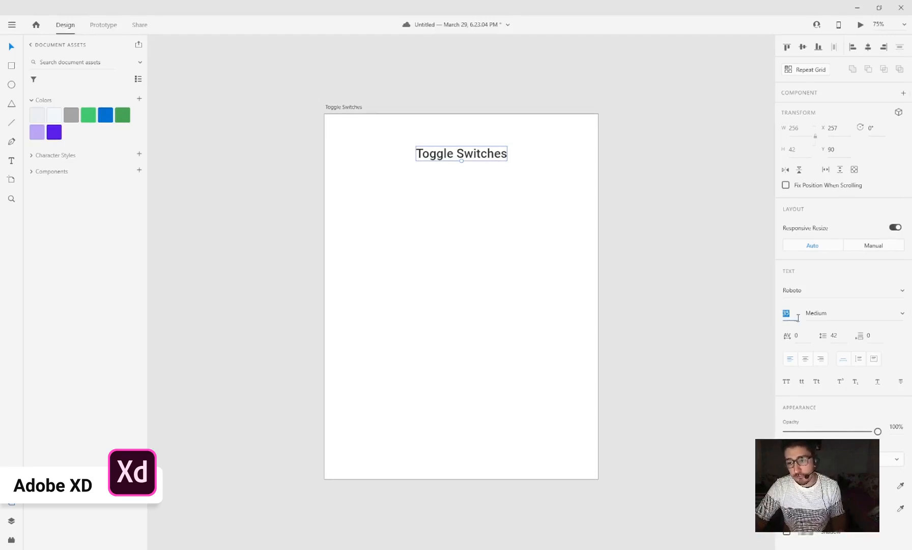
key(Return)
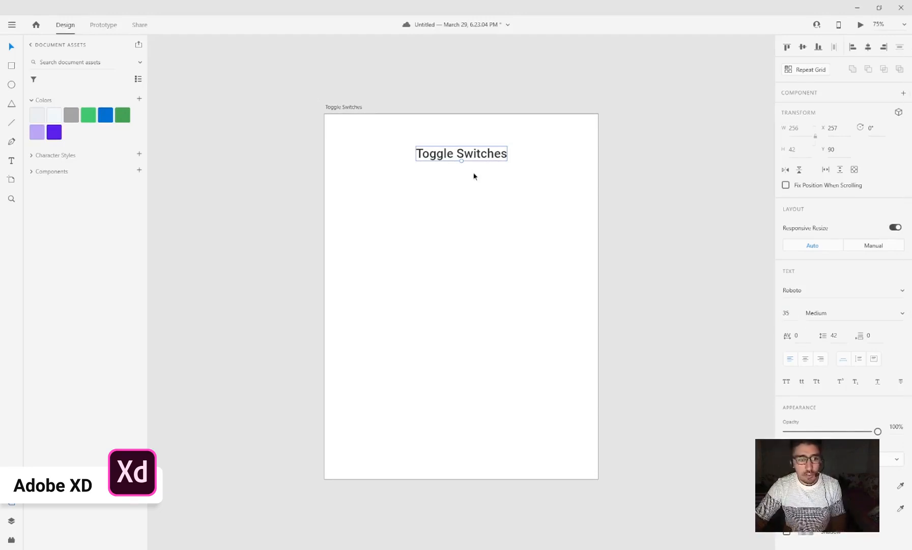
- Draw a rectangle about 331 by 91 and center it horizontally just below the heading
click(11, 66)
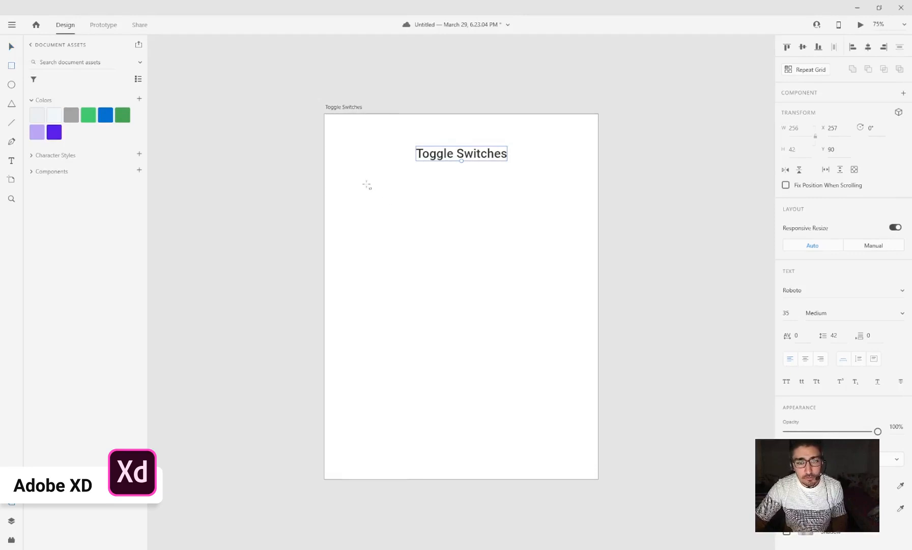
mouse_move(366, 184)
mouse_down()
mouse_move(377, 217)
mouse_move(534, 235)
mouse_move(554, 229)
mouse_move(468, 223)
mouse_move(484, 225)
mouse_up()
key(v)
mouse_move(447, 195)
mouse_down()
mouse_move(482, 185)
mouse_move(462, 207)
mouse_up()
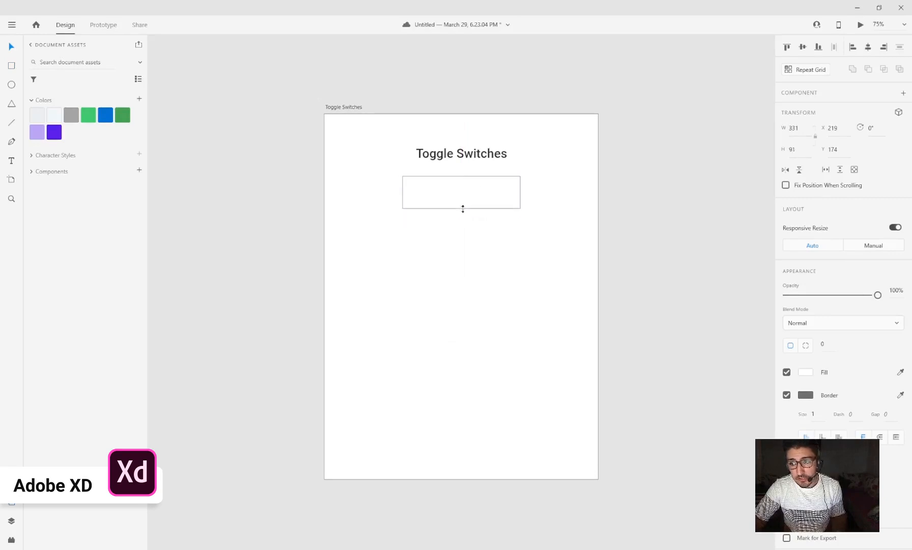
- Resize the rectangle below the heading to 350 by 94 and place it centered at Y 180
click(802, 128)
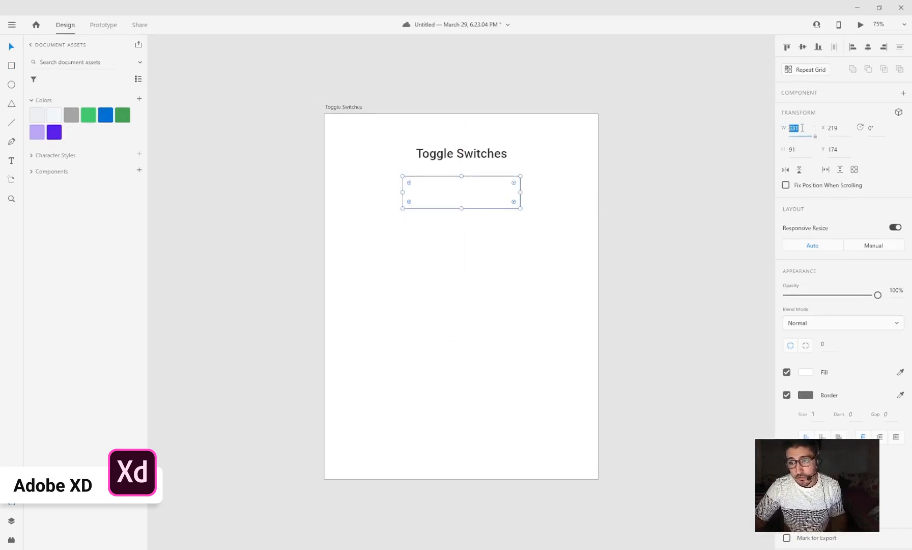
click(617, 204)
click(482, 204)
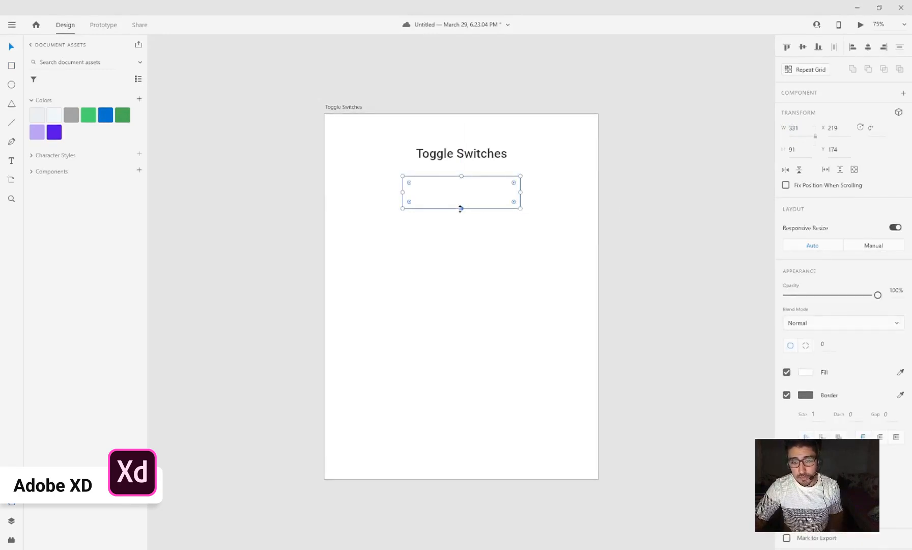
drag(461, 208, 461, 208)
drag(401, 190, 396, 191)
mouse_move(483, 198)
mouse_down()
mouse_move(484, 189)
mouse_move(475, 191)
mouse_up()
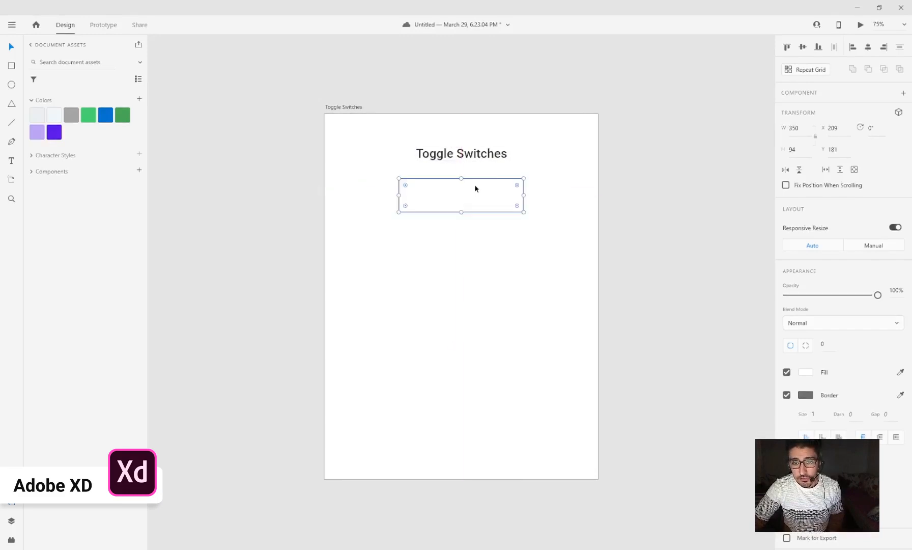
key(Up)
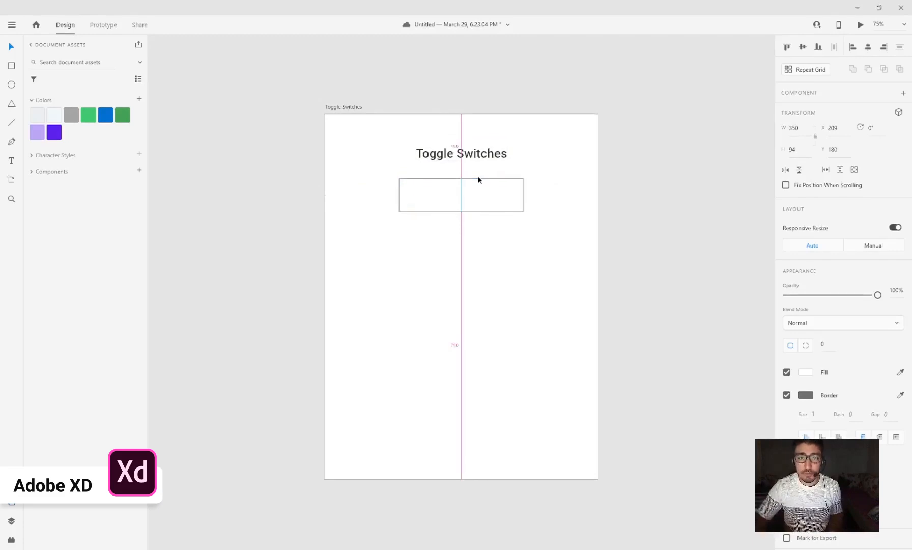
click(647, 167)
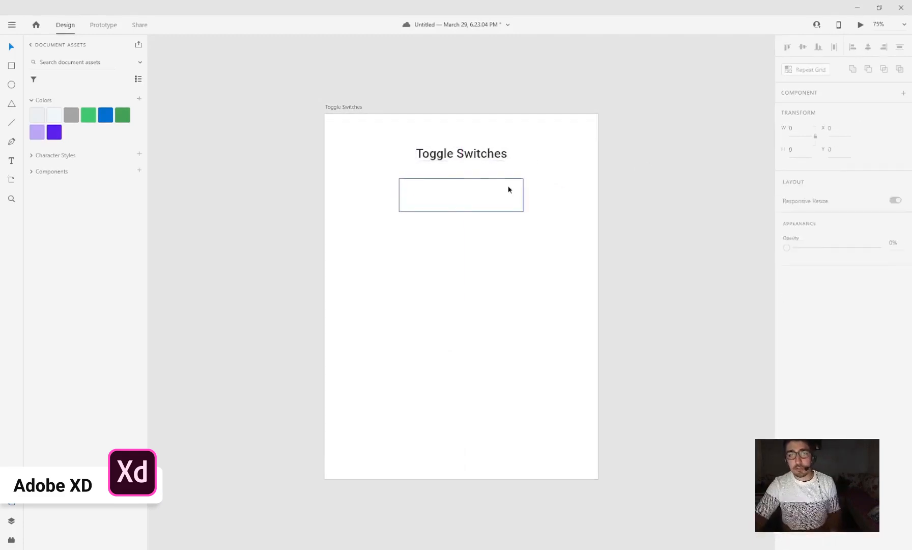
- Round all corners of the rectangle with a radius of 10
click(505, 189)
scroll(517, 186, down, 2)
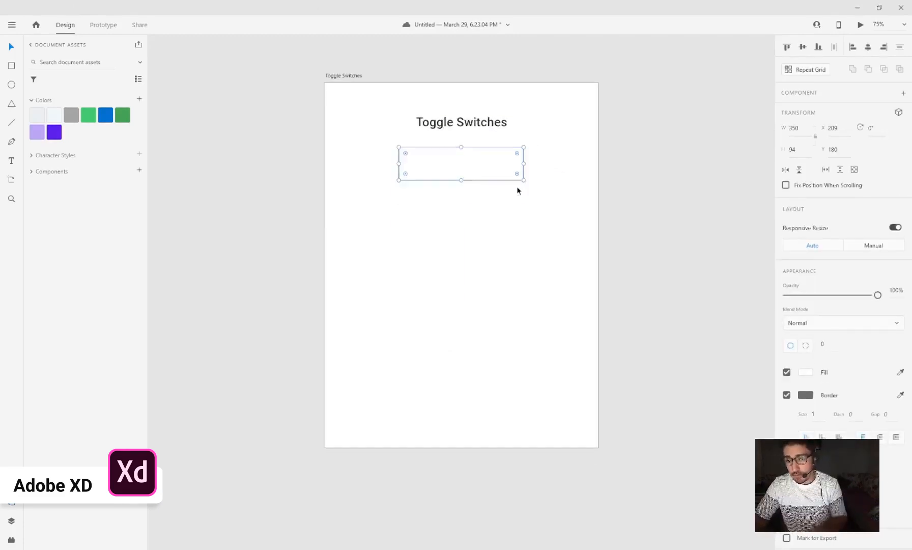
key(ctrl+1)
scroll(514, 199, up, 2)
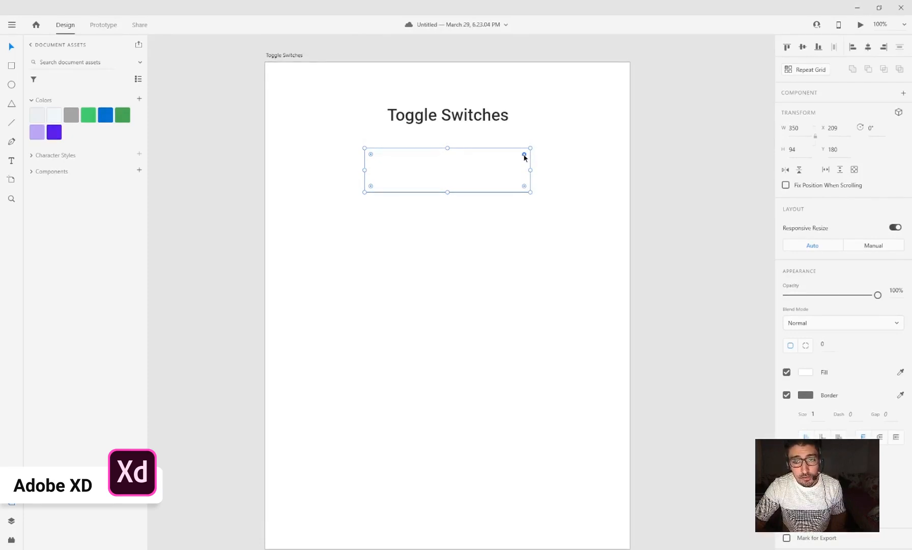
drag(525, 157, 524, 154)
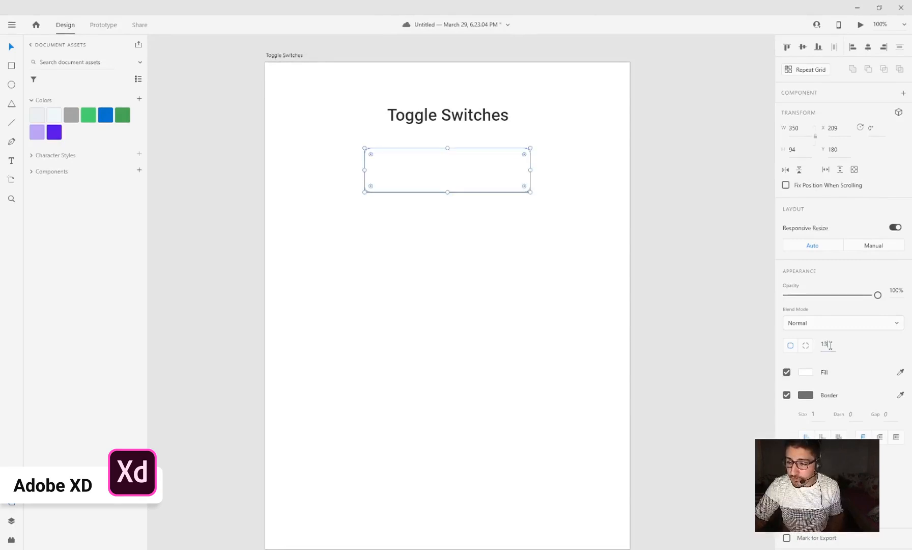
click(826, 345)
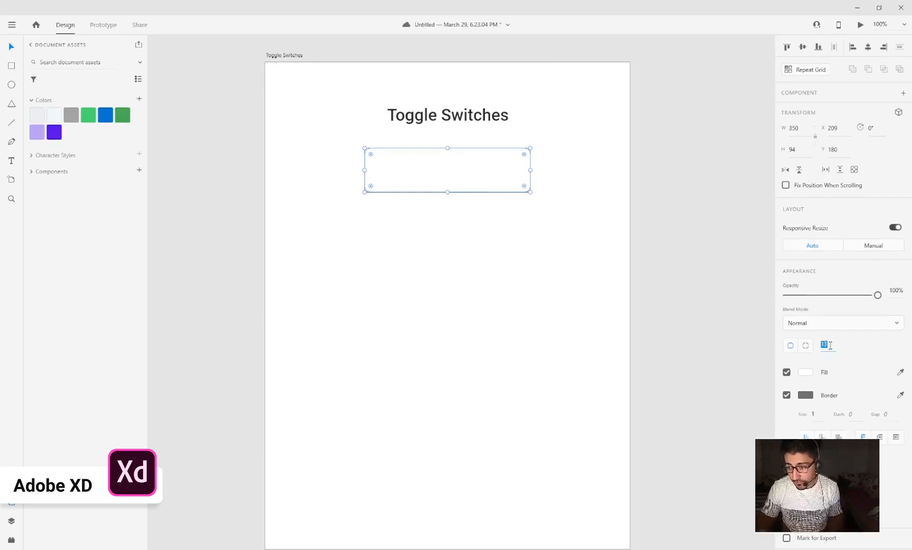
text(10)
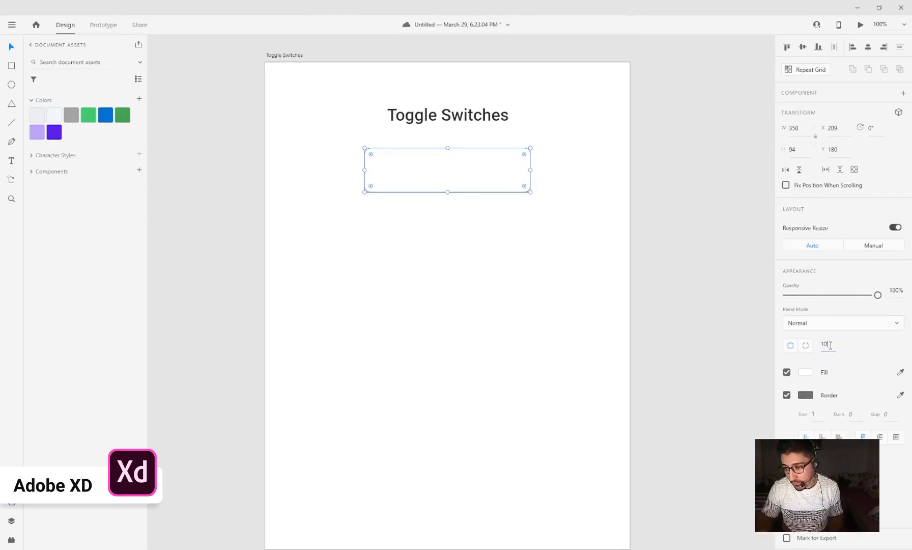
key(Return)
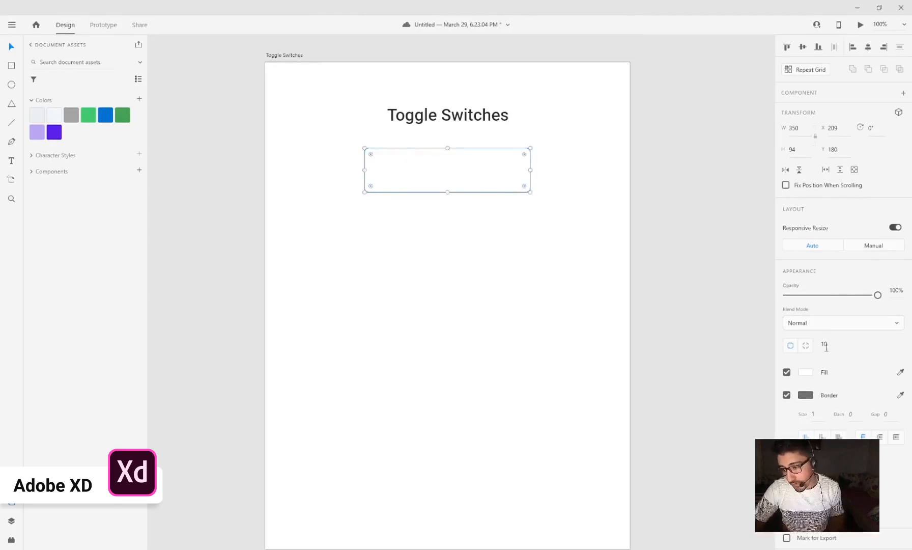
click(557, 171)
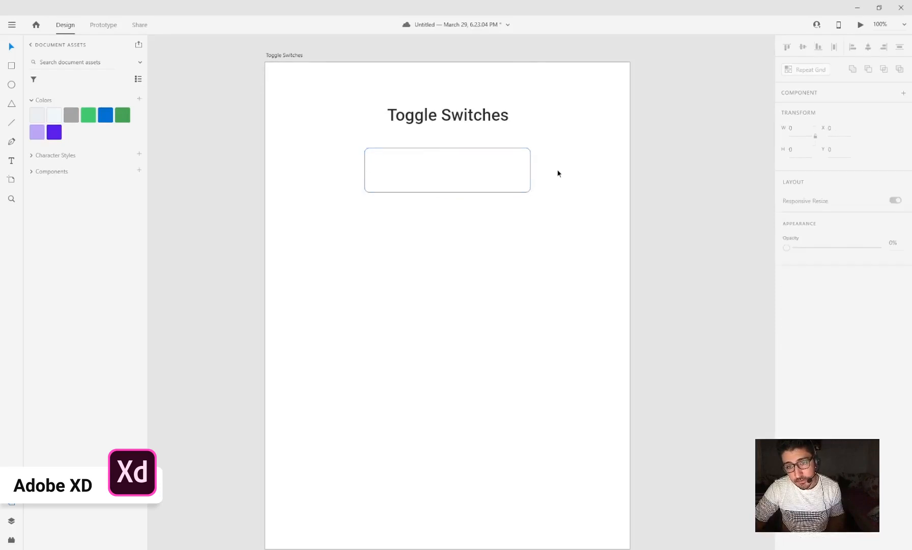
- Duplicate the rounded rectangle in place and narrow the copy to about 88 wide, aligned with the original's left edge
click(490, 171)
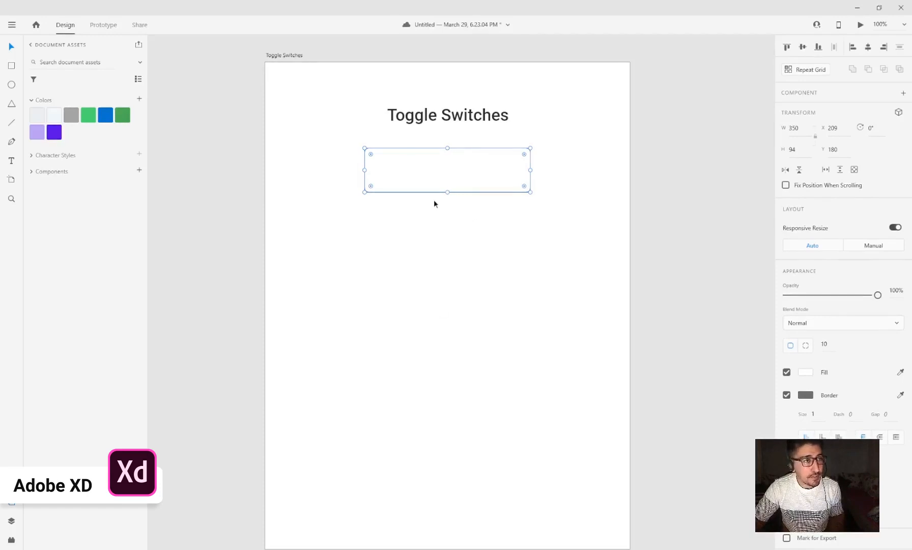
key(alt)
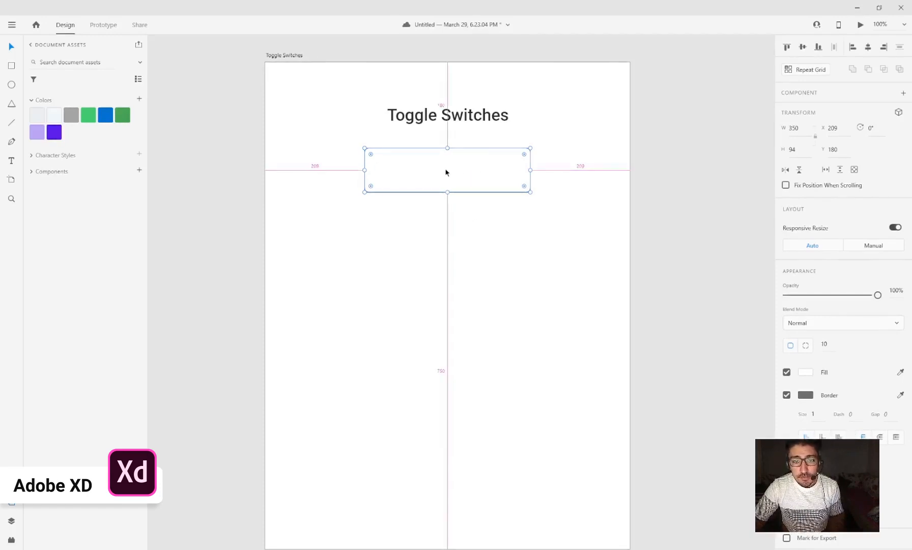
drag(474, 174, 474, 179)
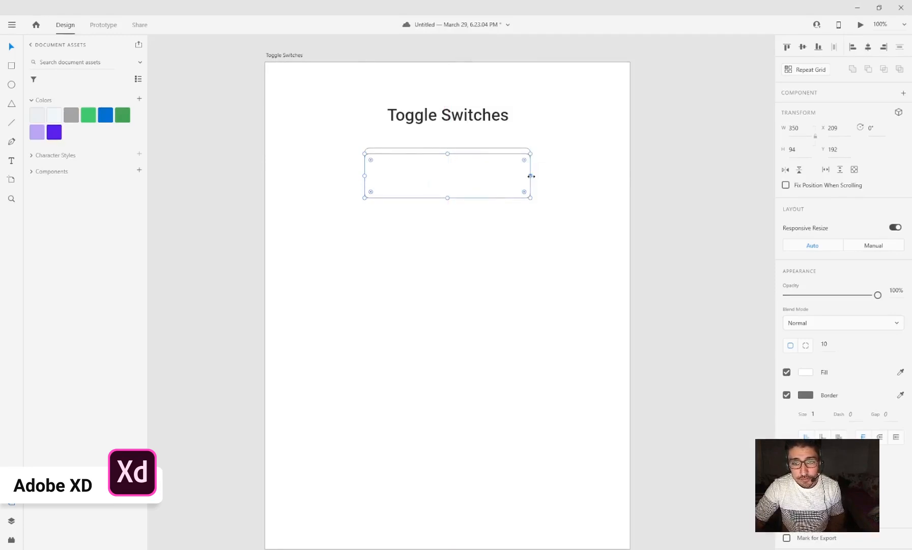
drag(530, 176, 381, 177)
key(ctrl+z)
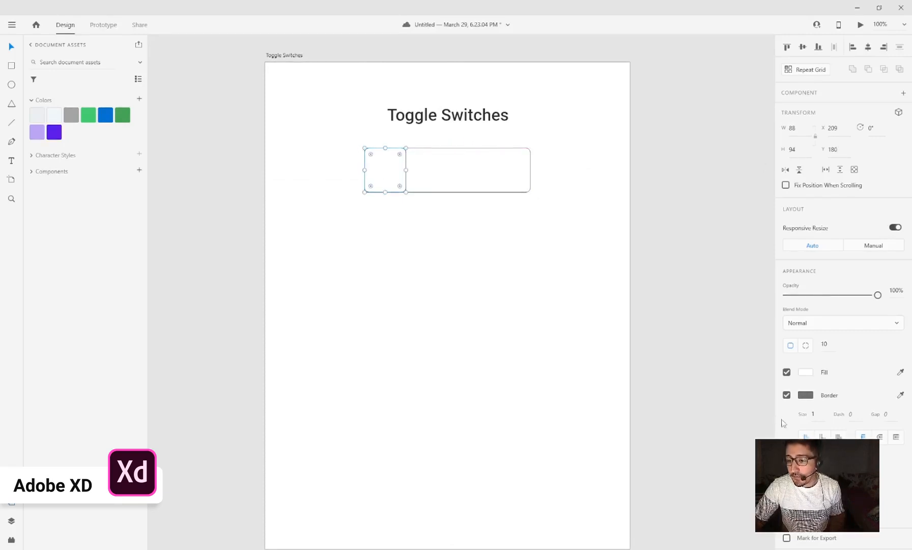
- Remove the border from both the narrow copy and the full-width rectangle, leaving the narrow copy selected
click(786, 395)
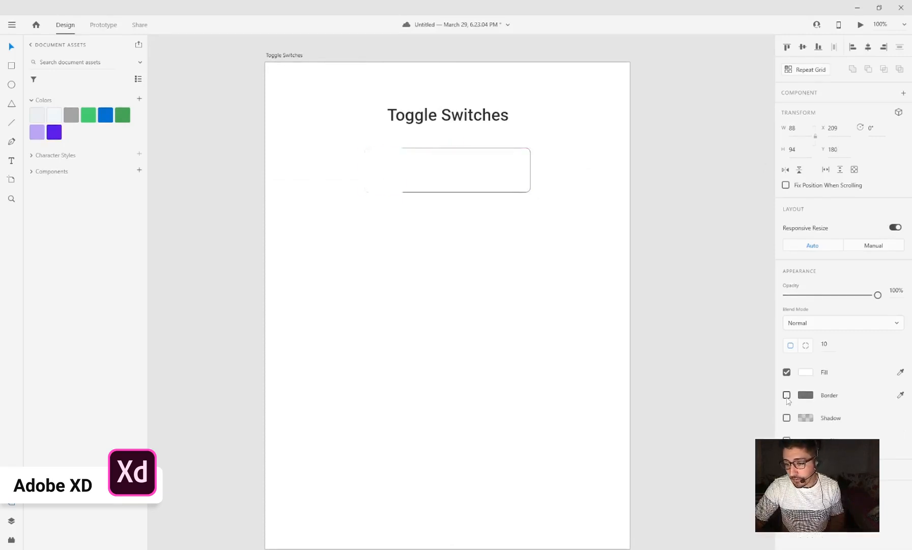
click(514, 183)
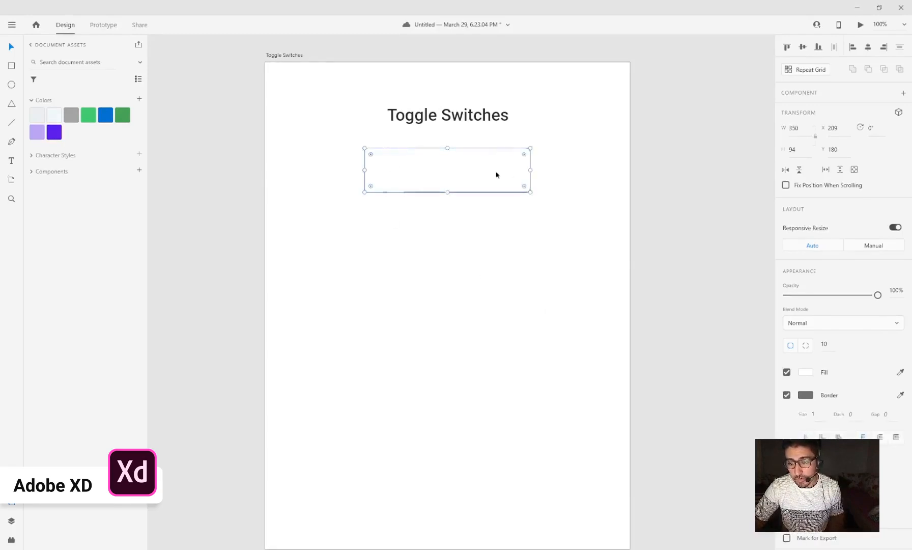
click(392, 177)
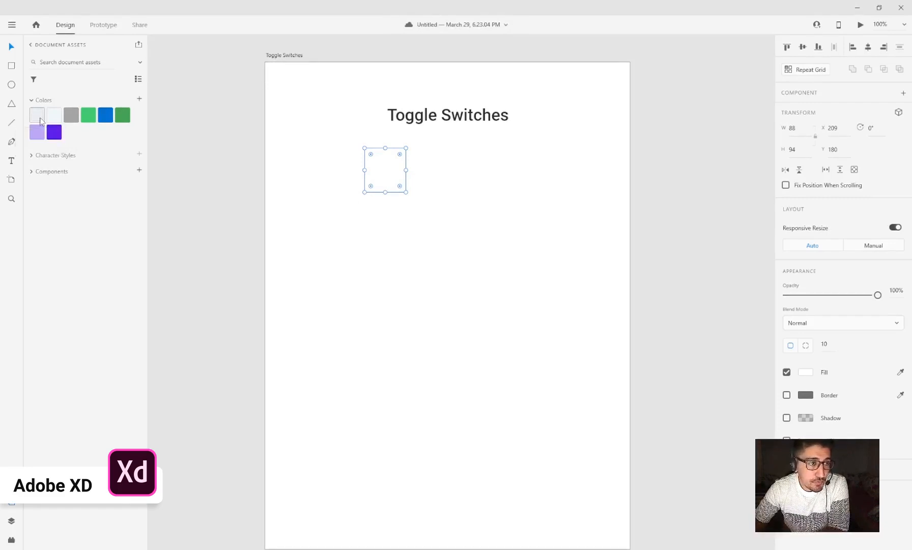
- Fill the narrow rectangle with the saved light grey color
click(40, 121)
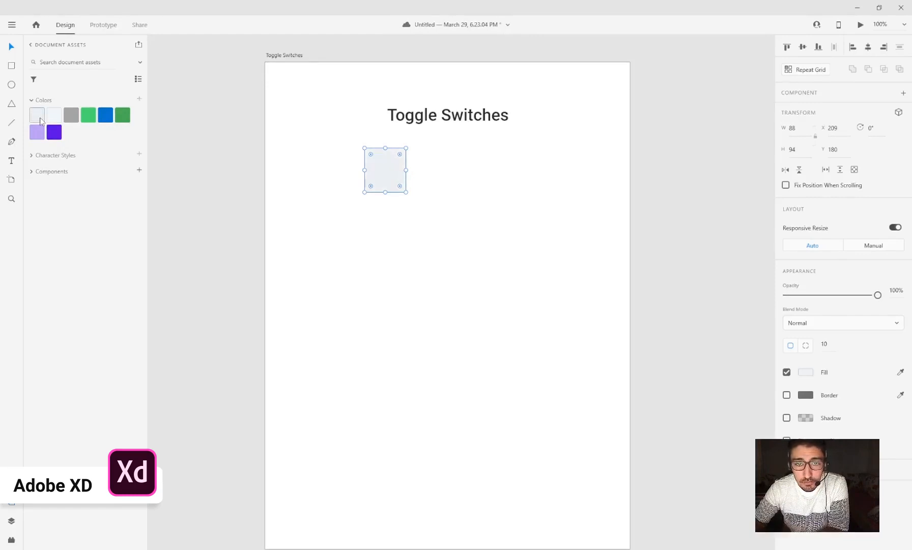
drag(407, 170, 530, 170)
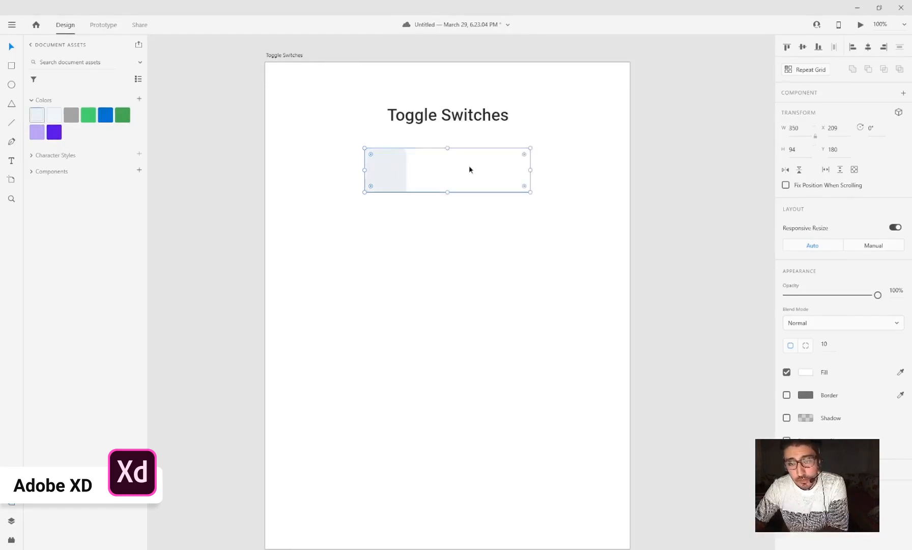
key(ctrl+z)
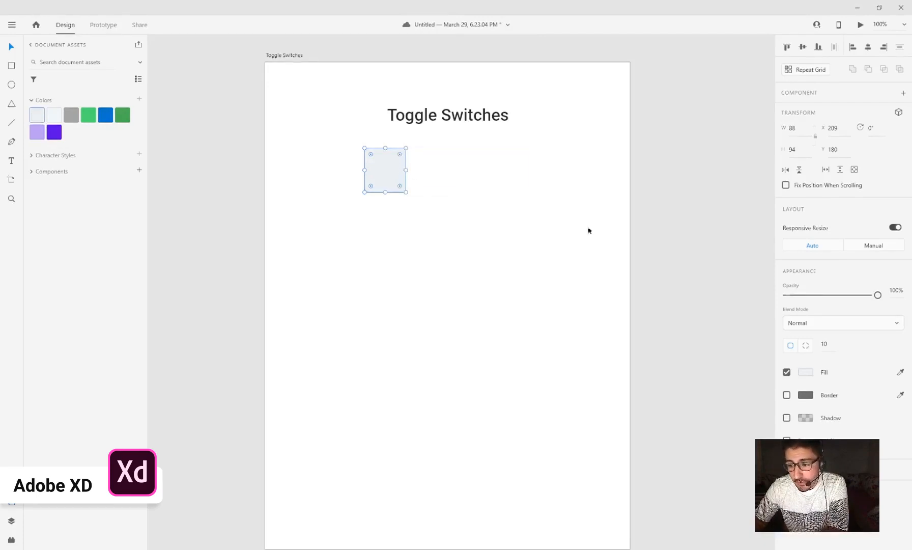
- Square off the narrow rectangle's two inner corners with radius 0, keeping the outer corners at 10
click(806, 346)
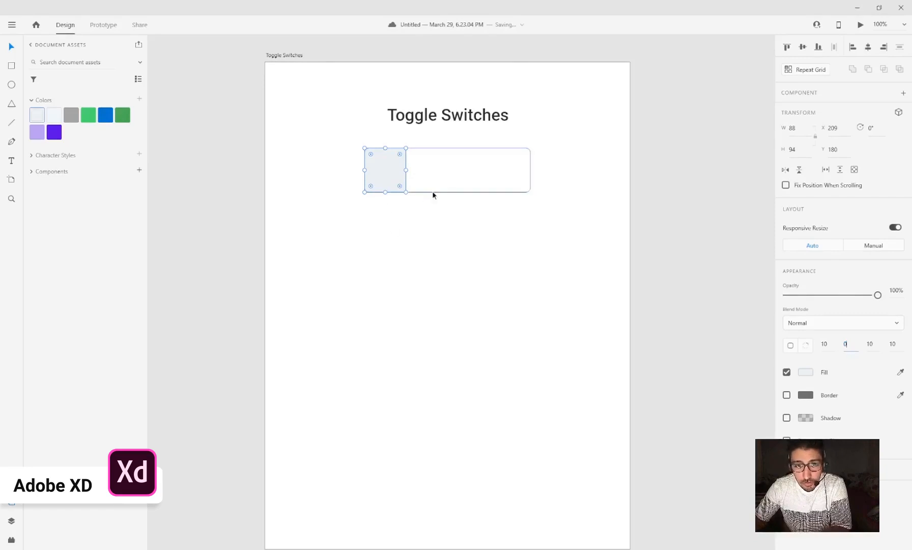
click(869, 343)
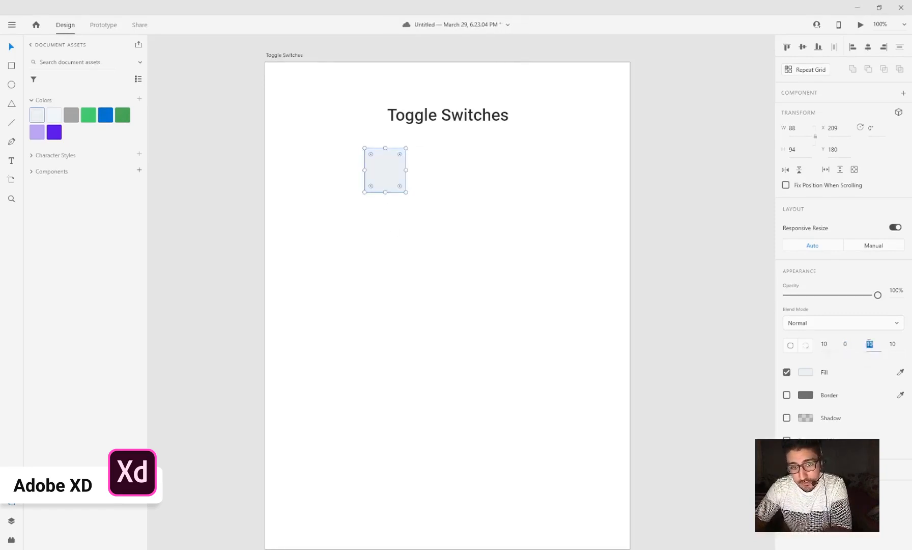
text(0)
click(542, 264)
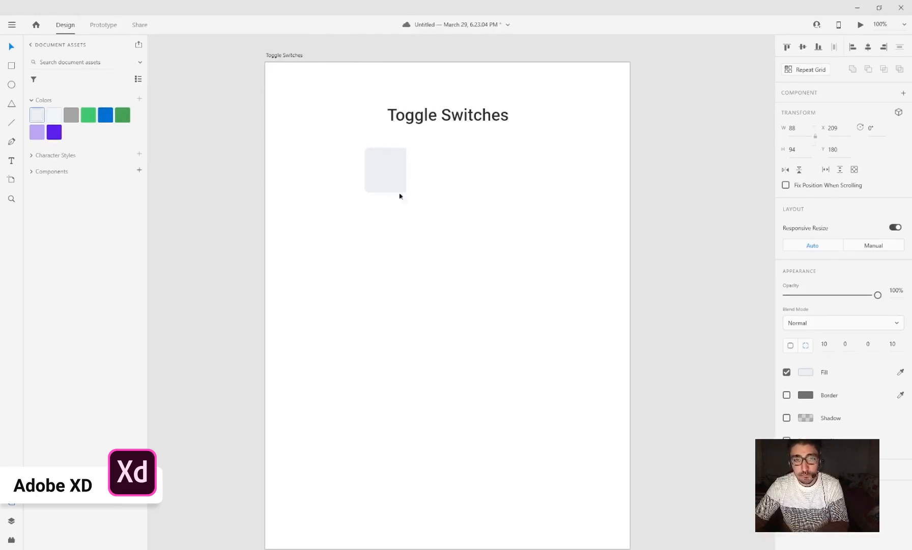
- Add a #000000 shadow at 10% opacity to the wide white rectangle, with Y offset 3 and blur 6
click(474, 171)
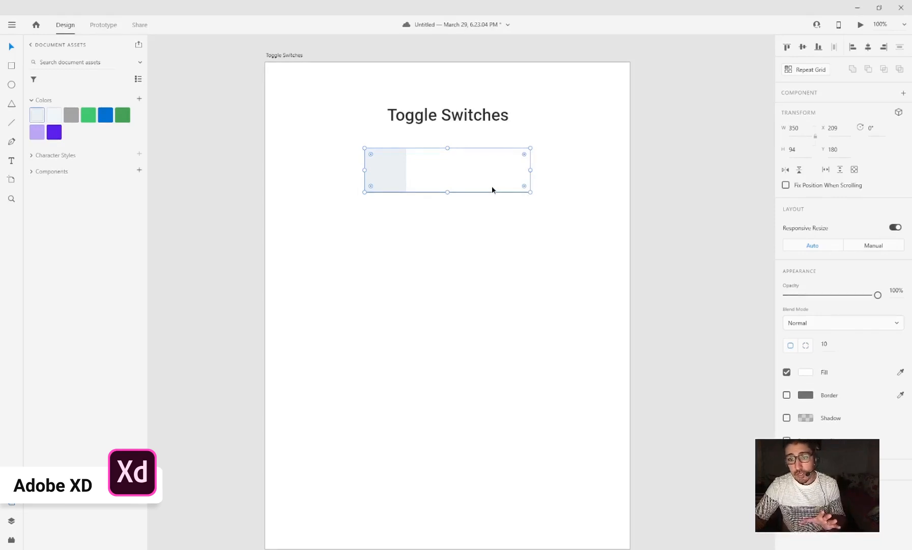
click(787, 418)
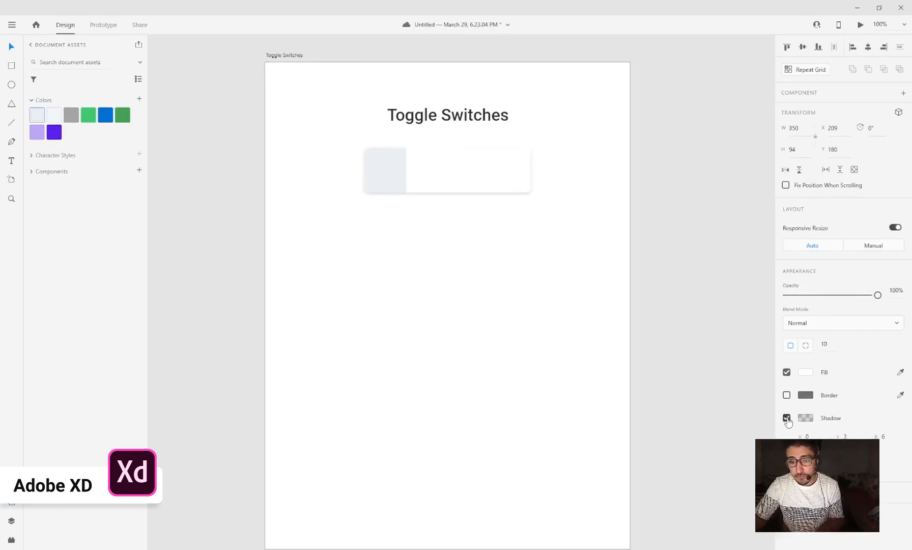
click(805, 417)
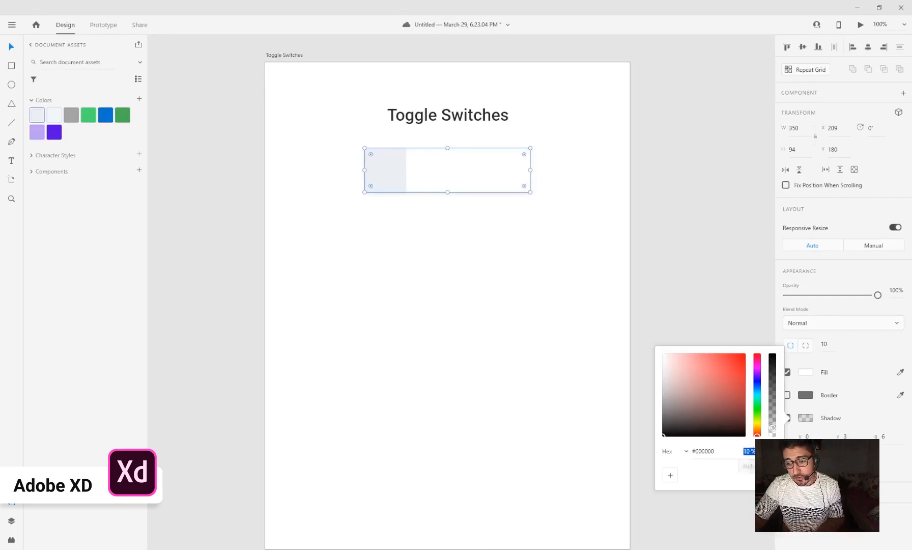
click(674, 311)
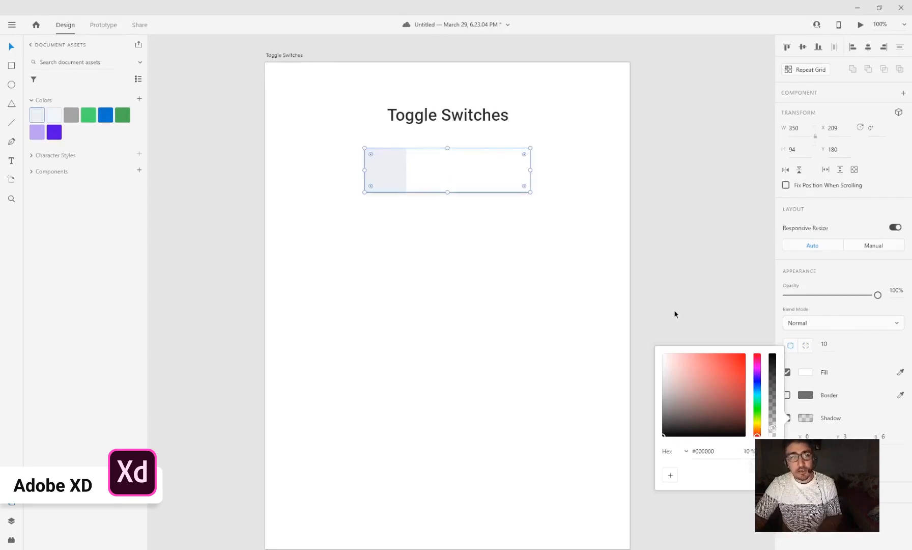
click(675, 314)
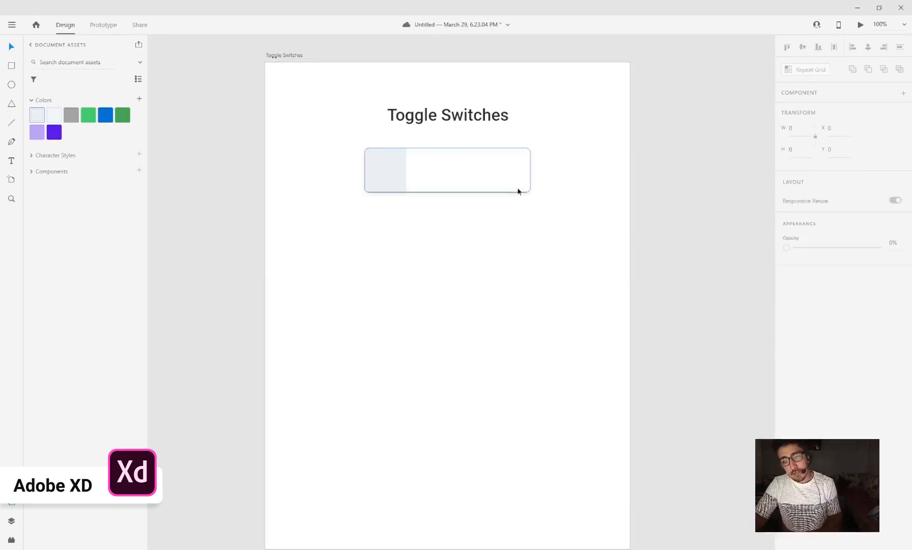
click(481, 179)
click(698, 172)
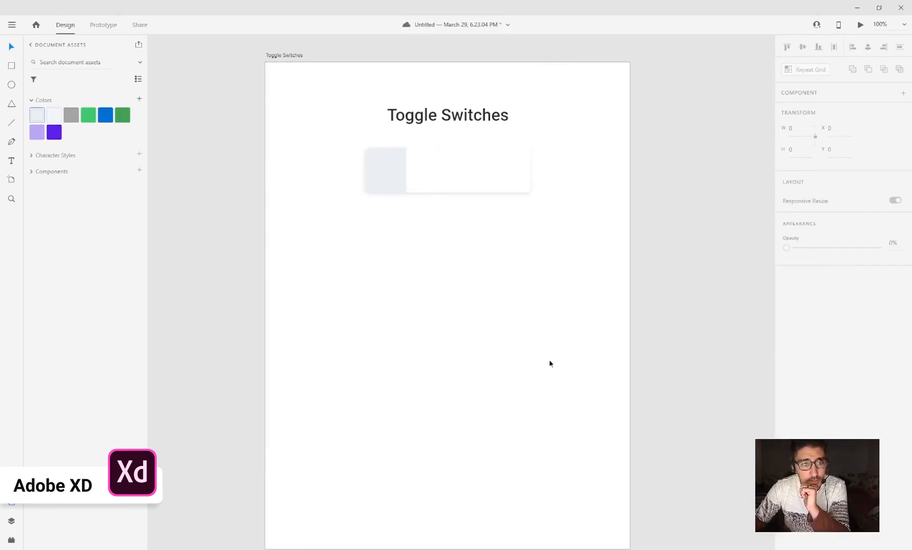
- Fill the artboard background with the saved pale blue color
click(546, 299)
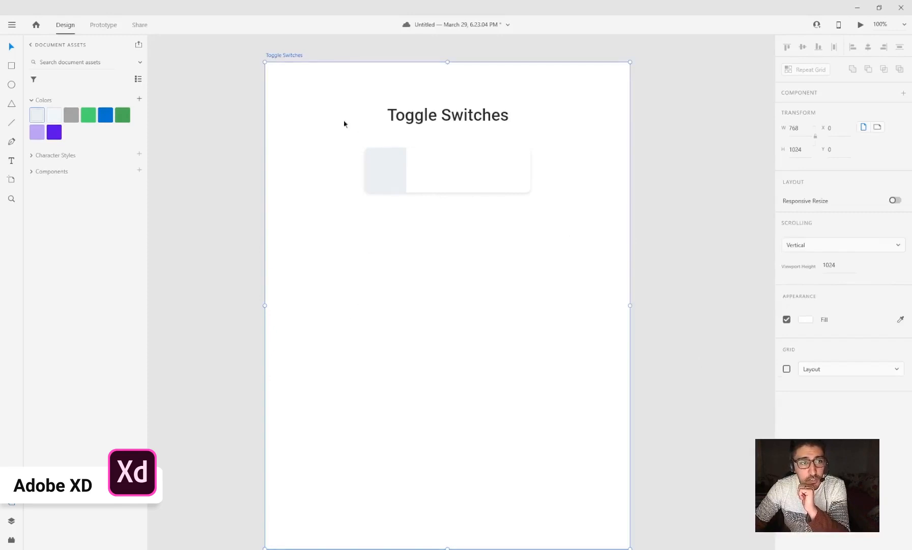
mouse_move(57, 121)
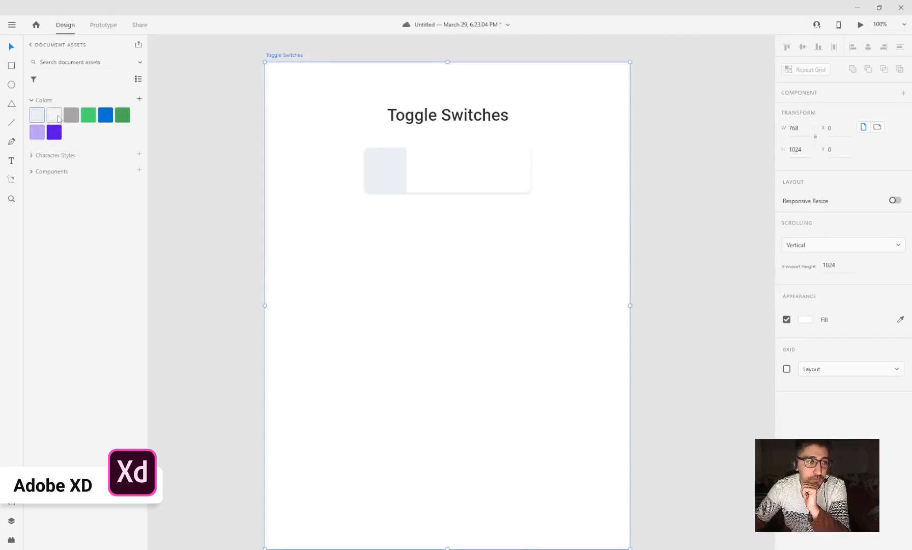
click(56, 118)
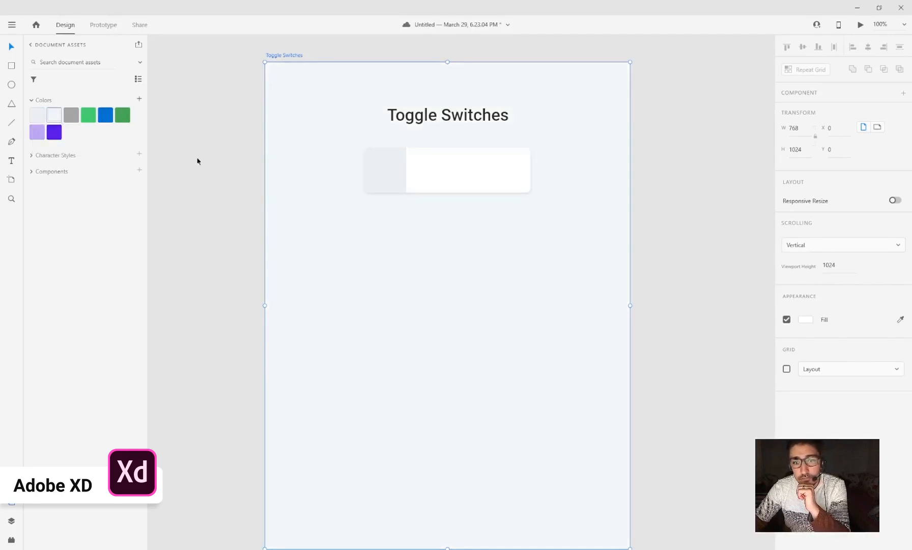
click(520, 198)
click(518, 189)
click(597, 171)
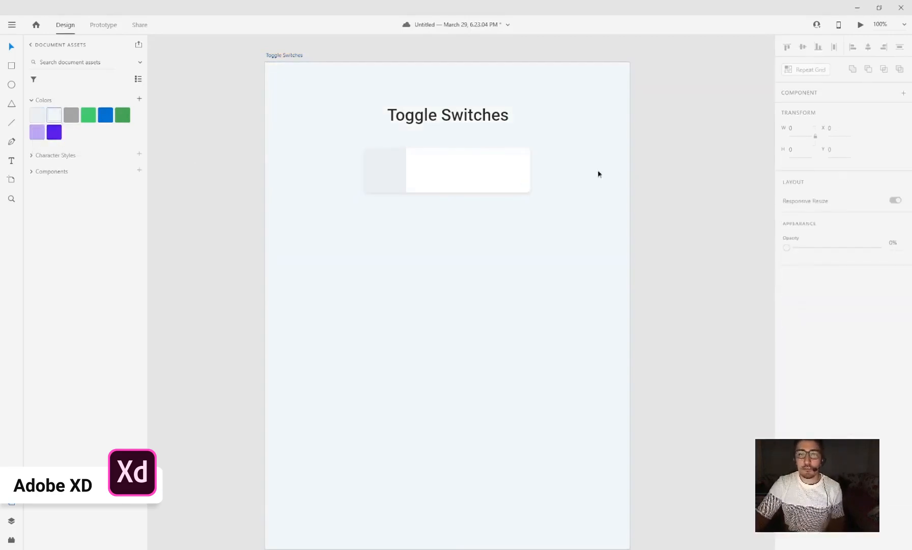
- Narrow the white rectangle from its right side by about a third of its width
click(499, 179)
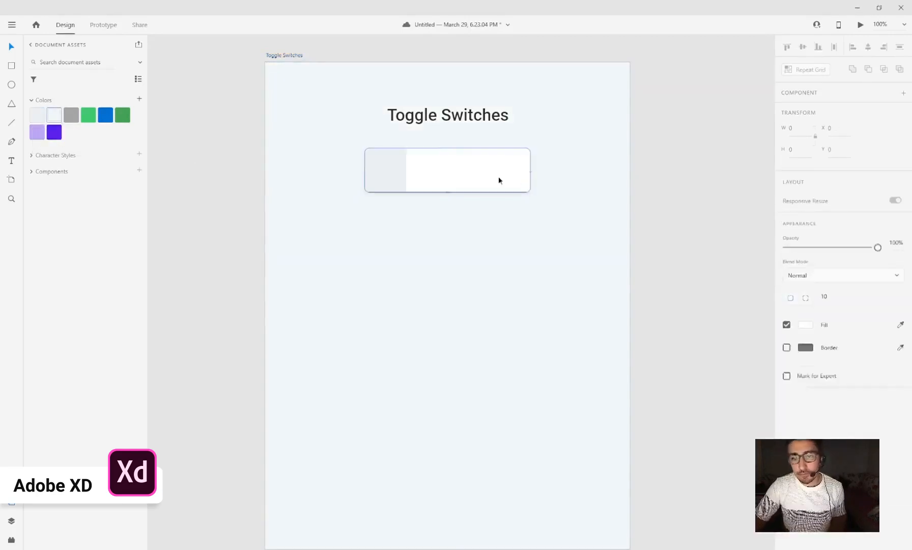
click(403, 184)
click(420, 184)
drag(530, 170, 474, 171)
- Enlarge both rectangles together to a height of 107 and center them below the heading at X 228, Y 189
shift+click(395, 177)
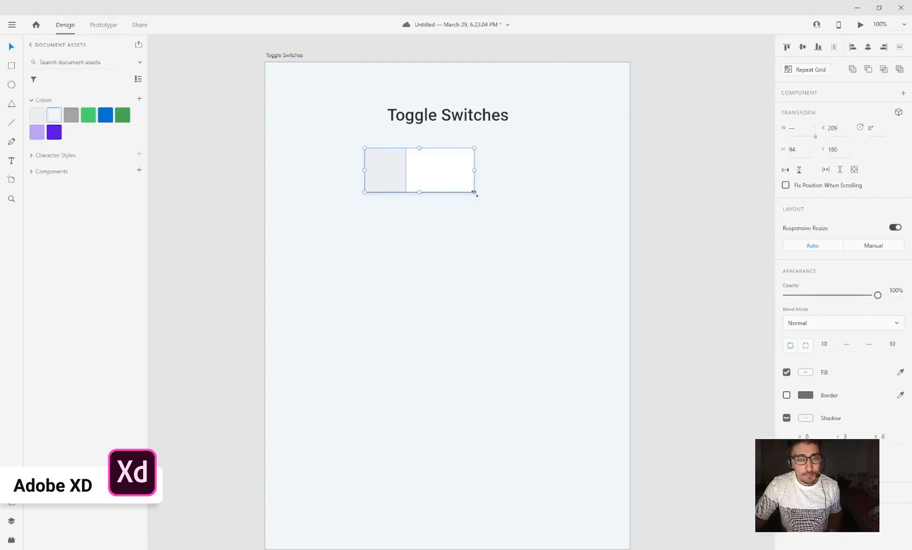
drag(474, 192, 524, 207)
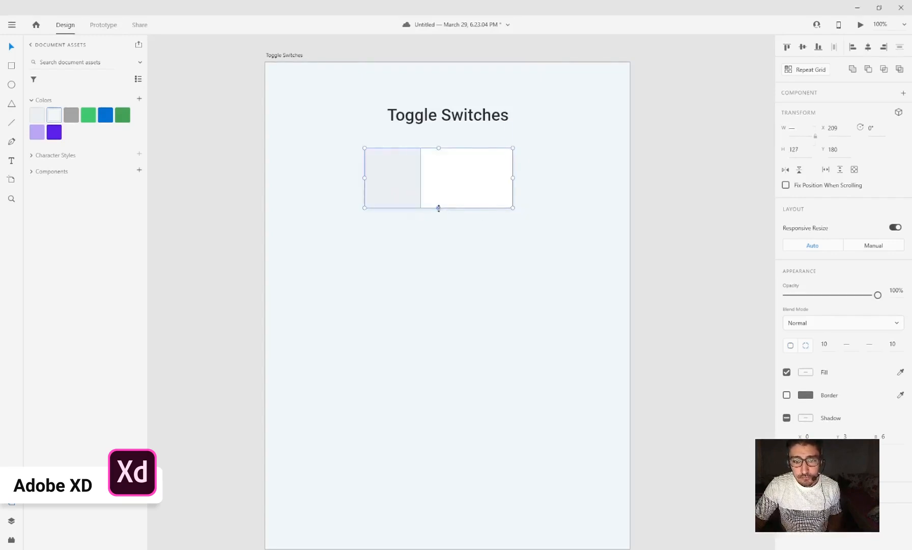
drag(438, 207, 462, 194)
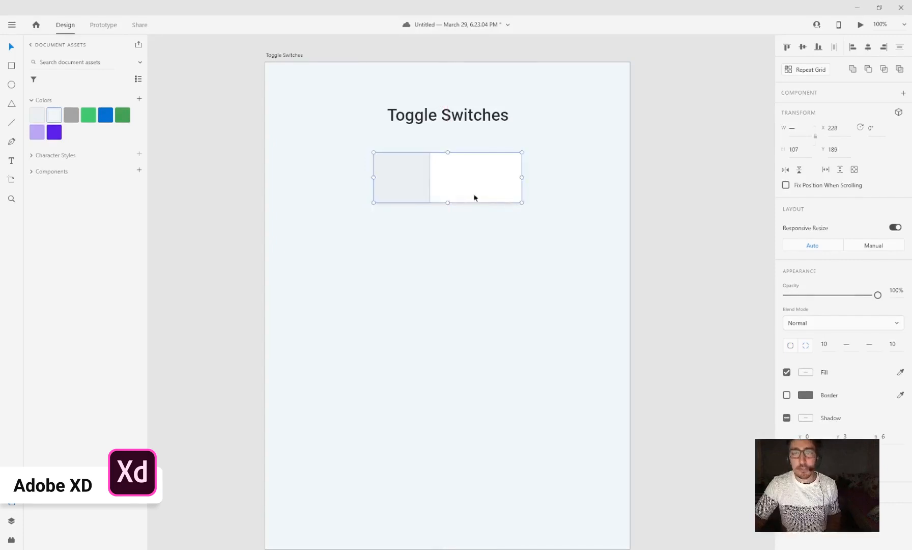
click(705, 210)
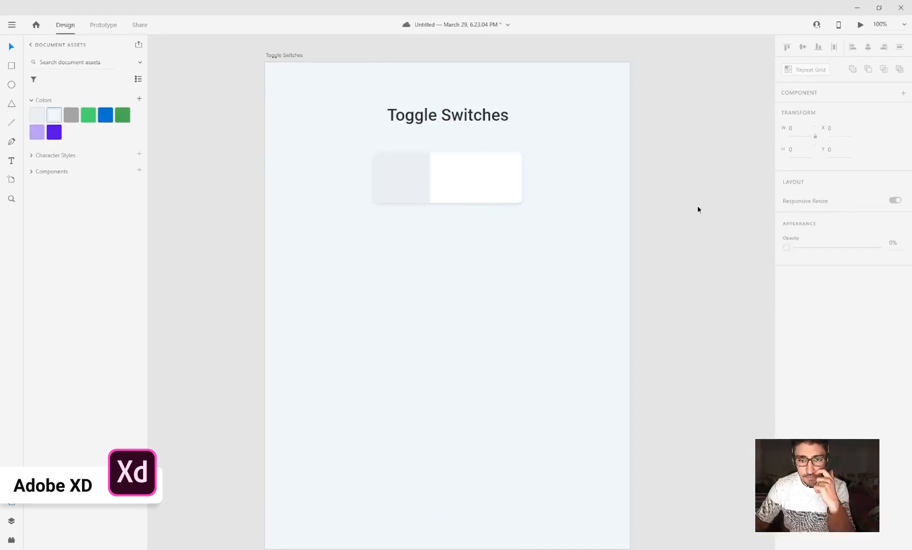
- Narrow the grey section of the switch to about 101 wide
click(400, 172)
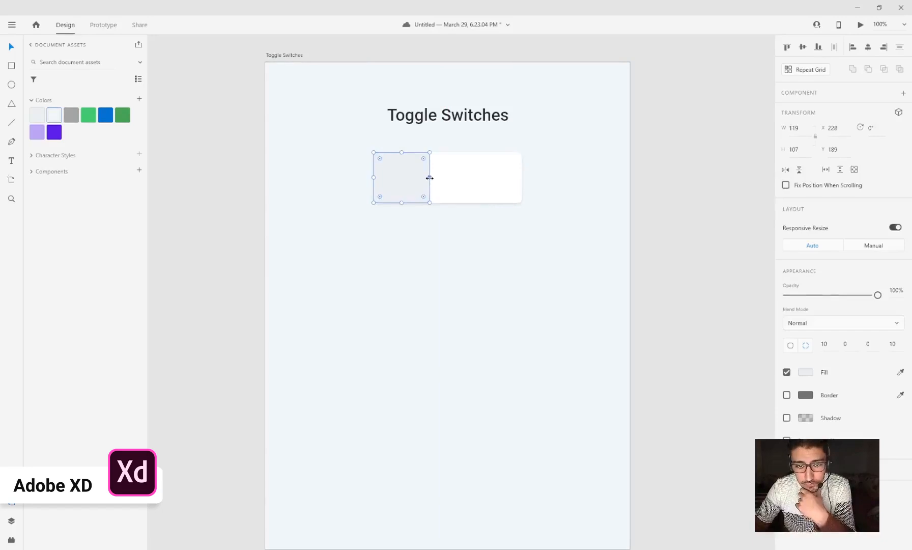
drag(430, 177, 421, 178)
click(696, 199)
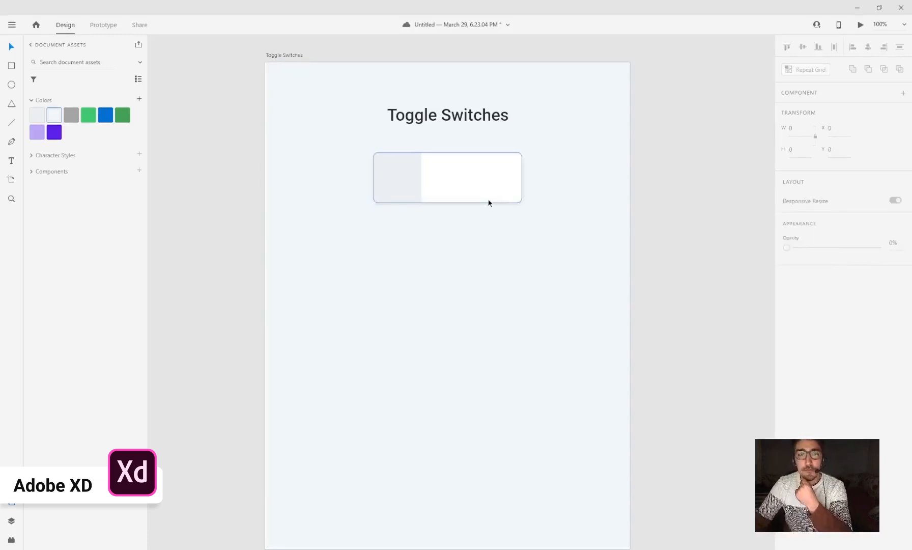
- Draw a borderless white circle 54 by 54 and place it in the grey section's upper part at X 252, Y 201
click(397, 184)
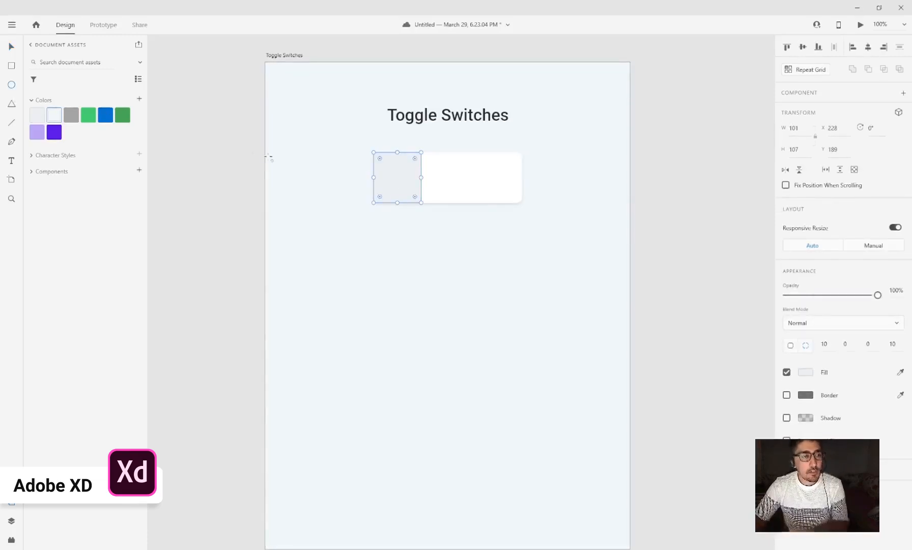
drag(305, 151, 332, 178)
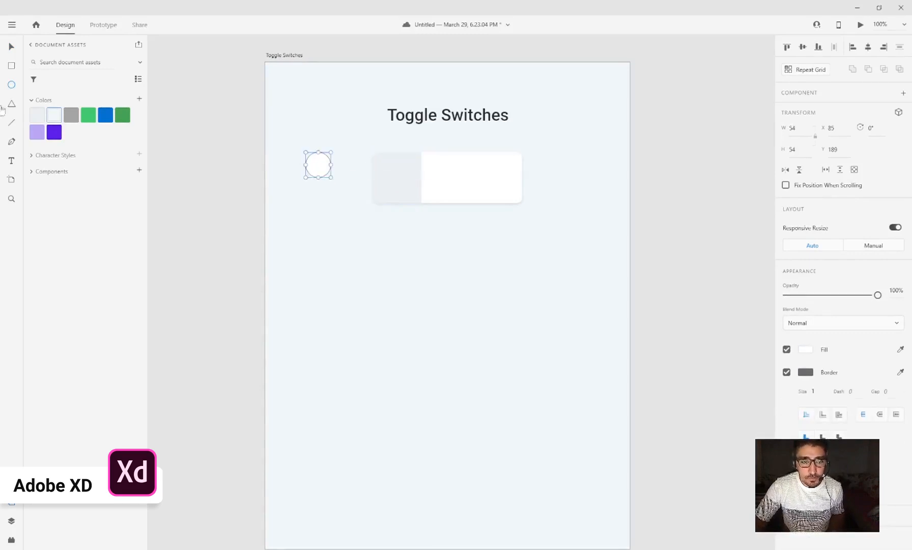
click(11, 47)
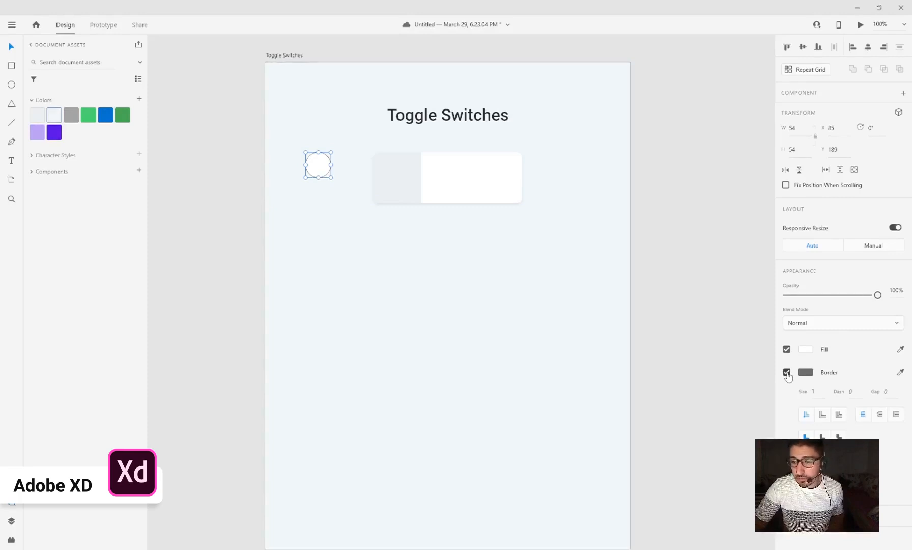
click(787, 372)
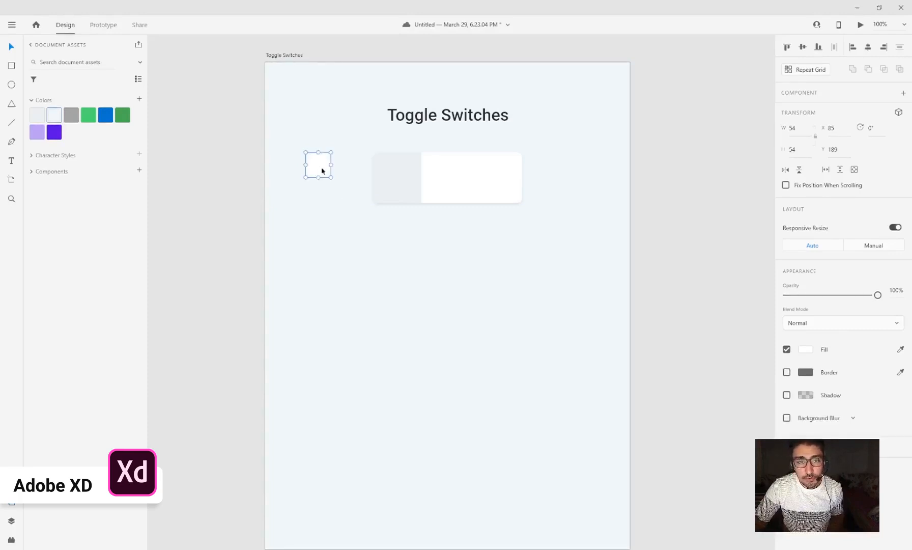
drag(322, 171, 398, 177)
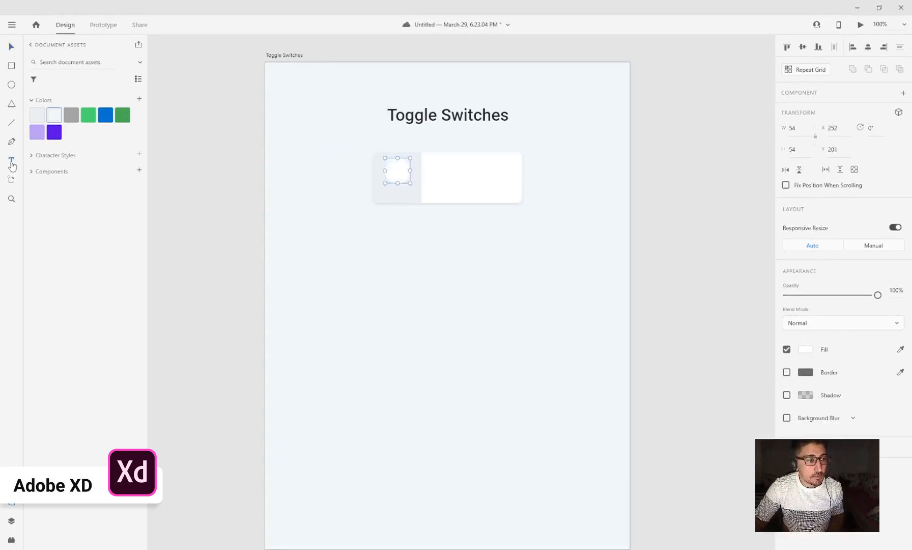
- Add the text "iOS" below the switch in Roboto Regular
click(471, 246)
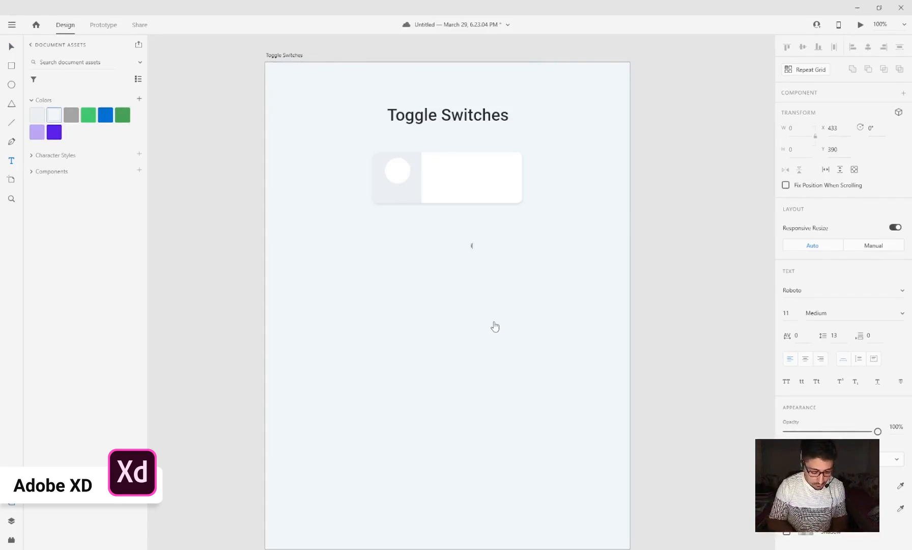
click(11, 47)
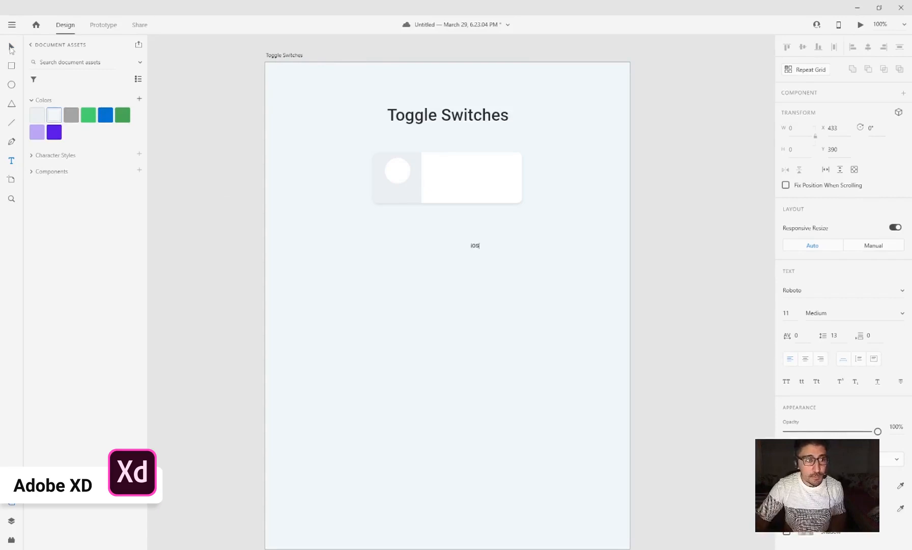
click(843, 312)
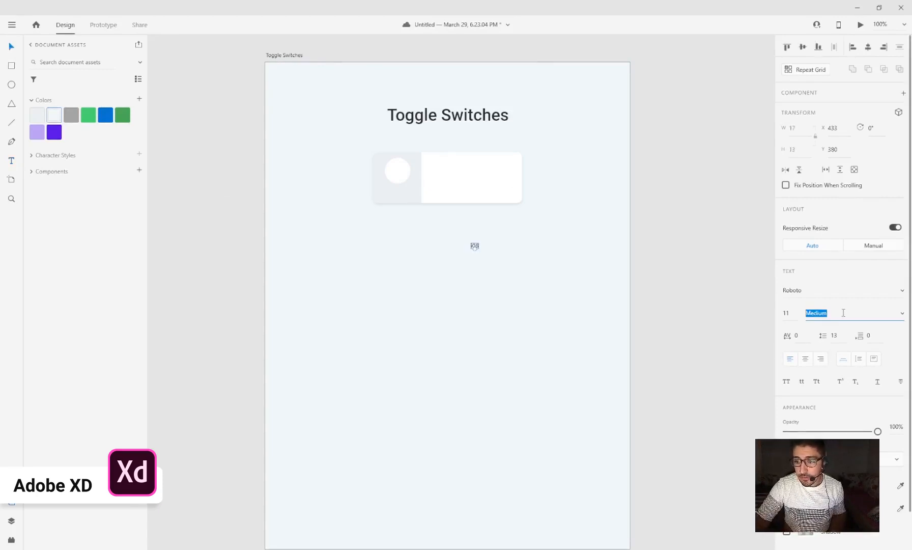
key(Up)
key(Up)
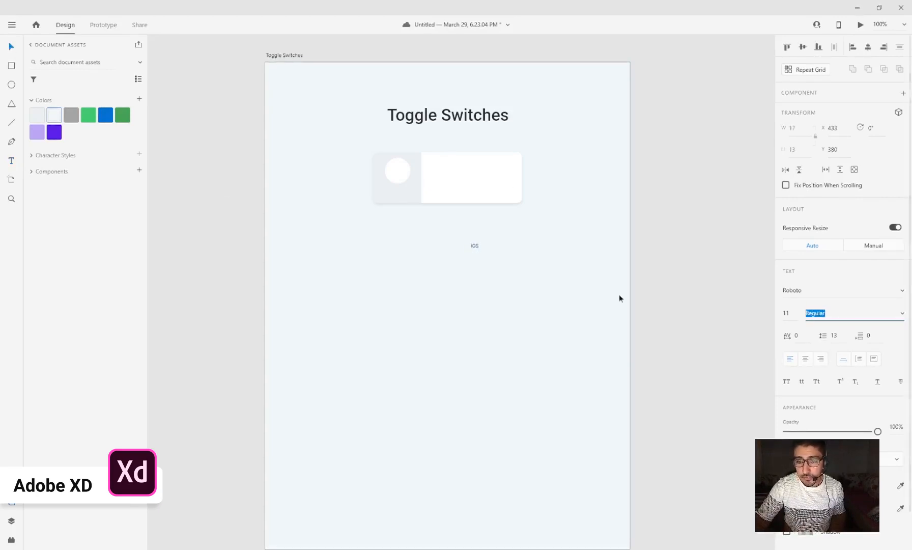
- Place the "iOS" label under the circle in the grey section at X 263, Y 259, enlarged to size 21
drag(475, 248, 399, 192)
key(alt)
scroll(520, 252, up, 2)
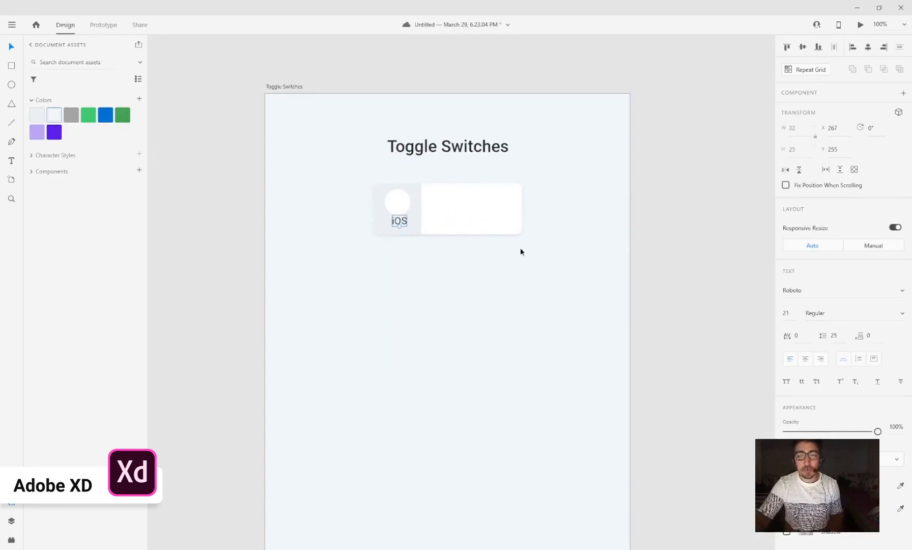
drag(405, 228, 401, 229)
- Set the "iOS" label's font weight to Medium
click(838, 313)
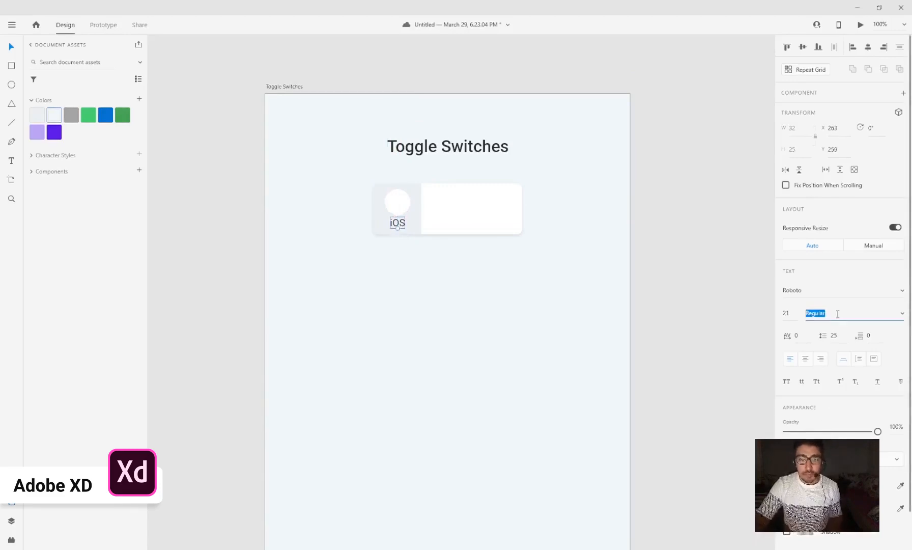
text(Italic)
key(Down)
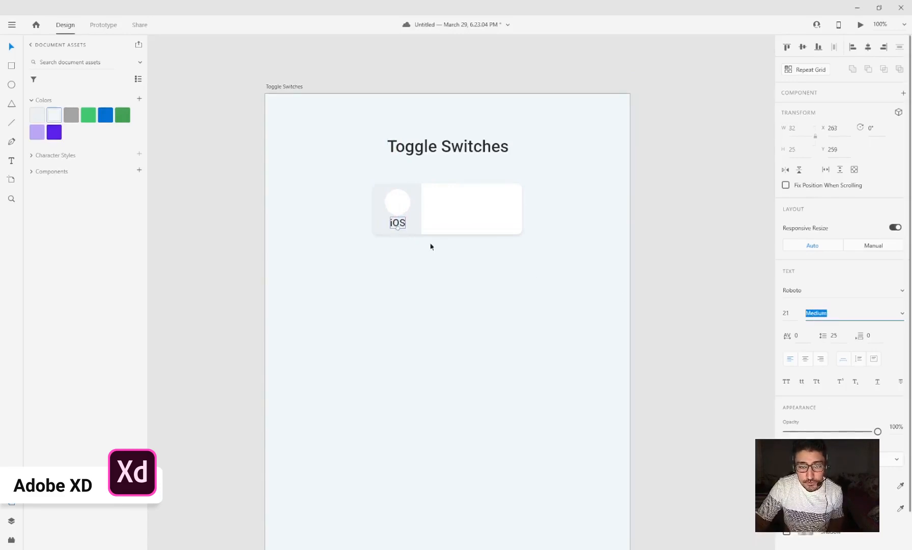
- Set the "iOS" label's font size to 18 and centre it horizontally with the white circle
click(790, 316)
key(BackSpace)
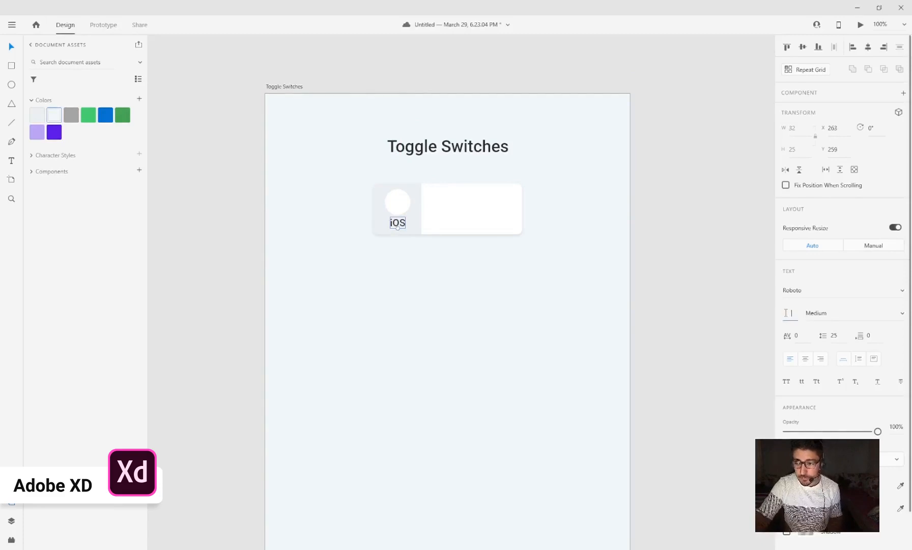
key(alt)
text(21)
key(Return)
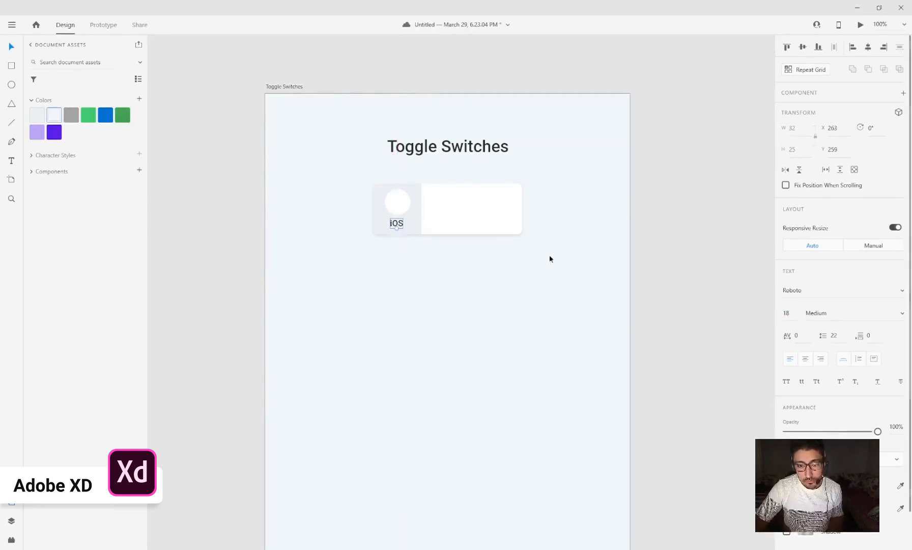
click(398, 213)
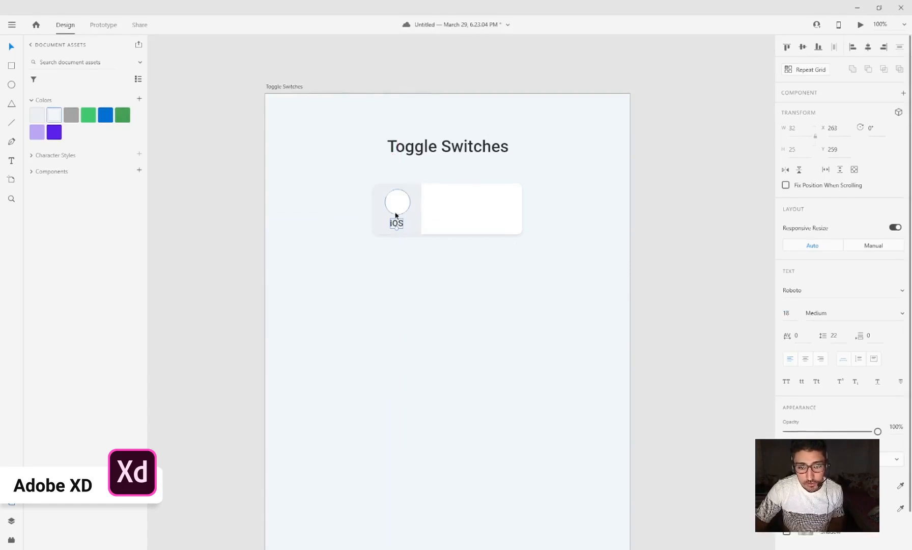
click(868, 47)
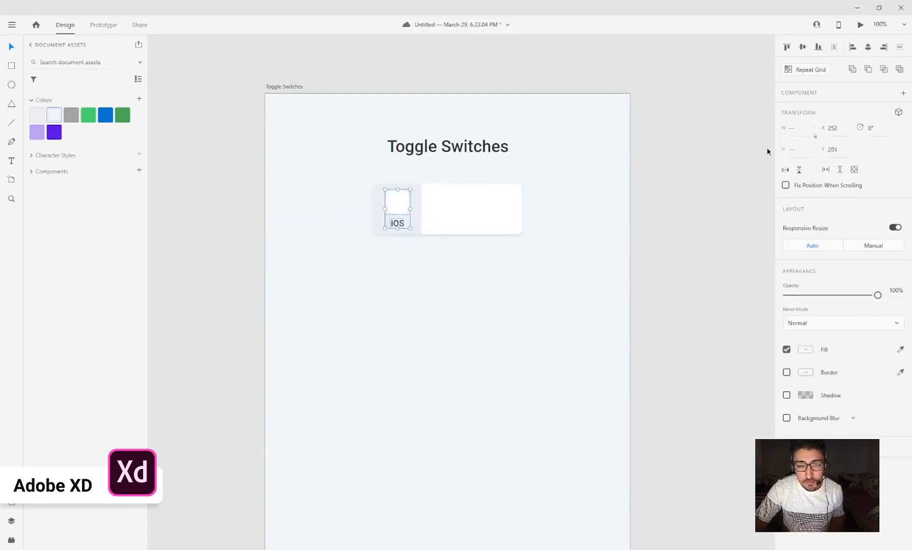
- Shrink the white circle about its centre to 48 by 48 at X 255, Y 204
scroll(453, 261, up, 3)
click(448, 350)
key(ctrl+equal)
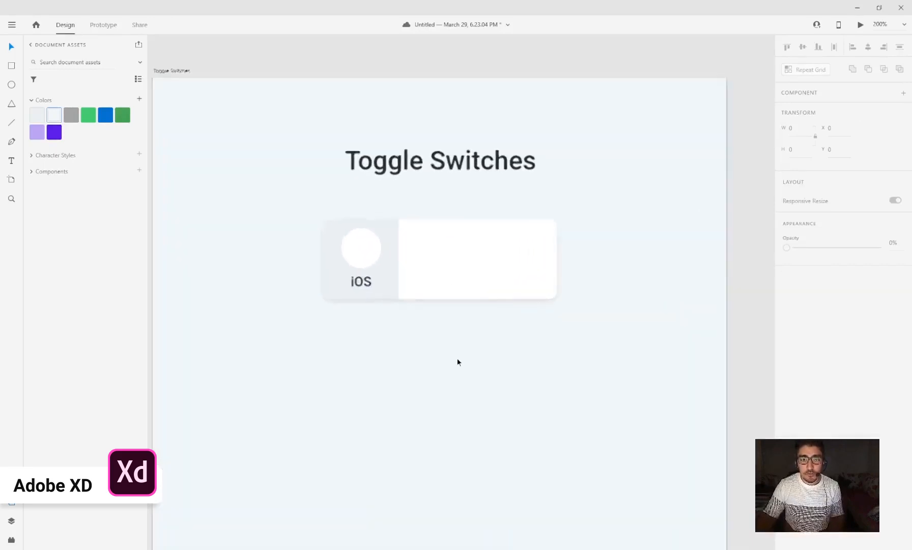
drag(336, 283, 357, 260)
click(336, 236)
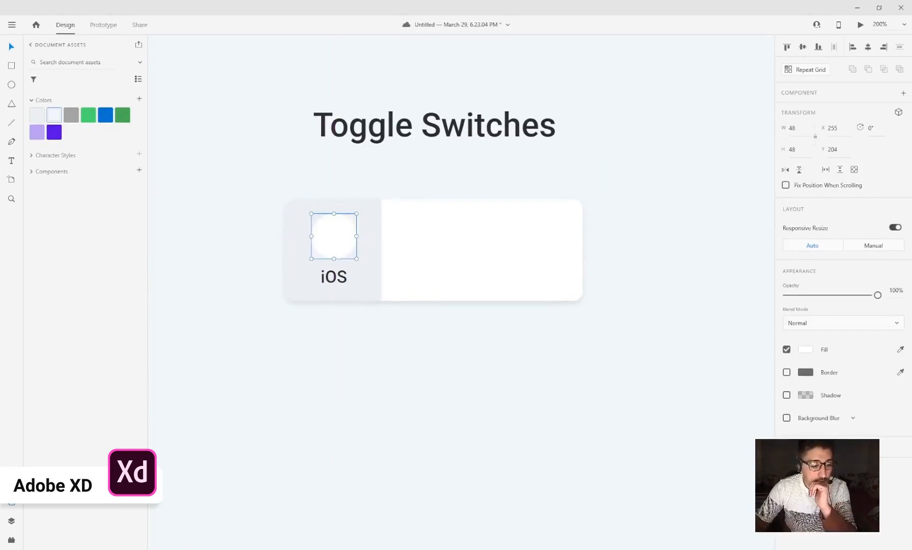
- Import Apple_logo_black.svg from the Toggle Switch project's Images folder
click(12, 25)
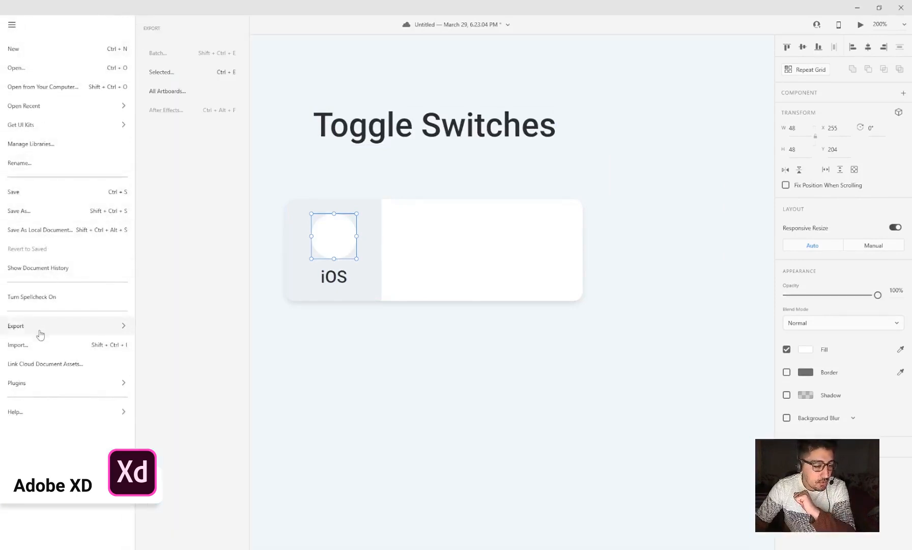
mouse_move(48, 327)
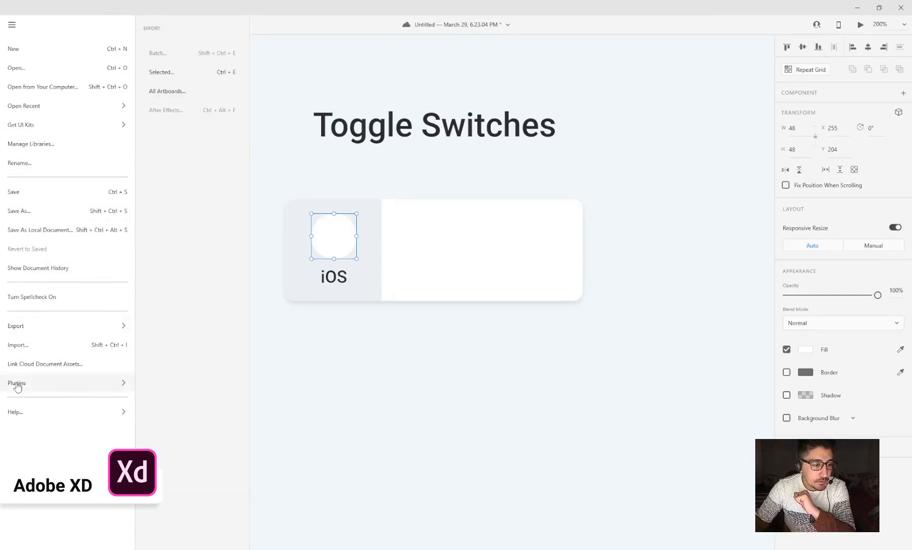
click(24, 349)
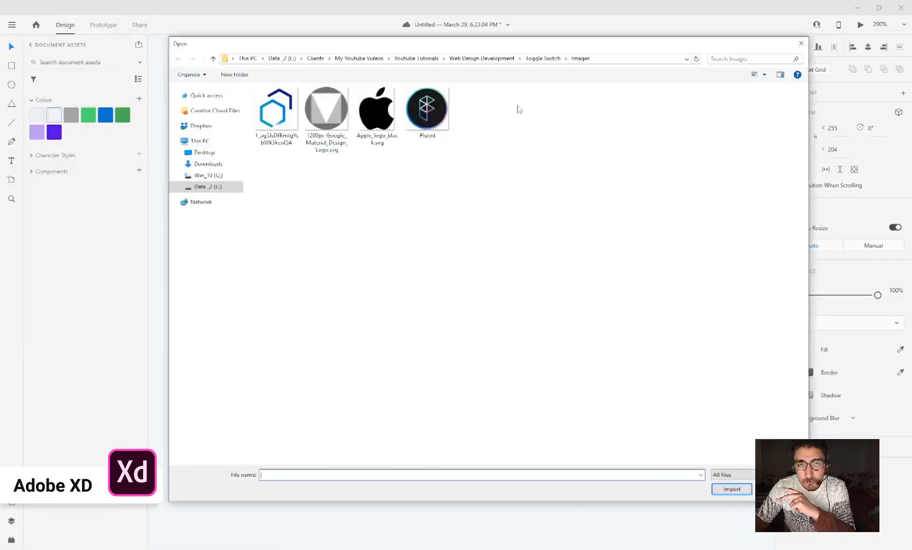
click(379, 118)
double_click(379, 118)
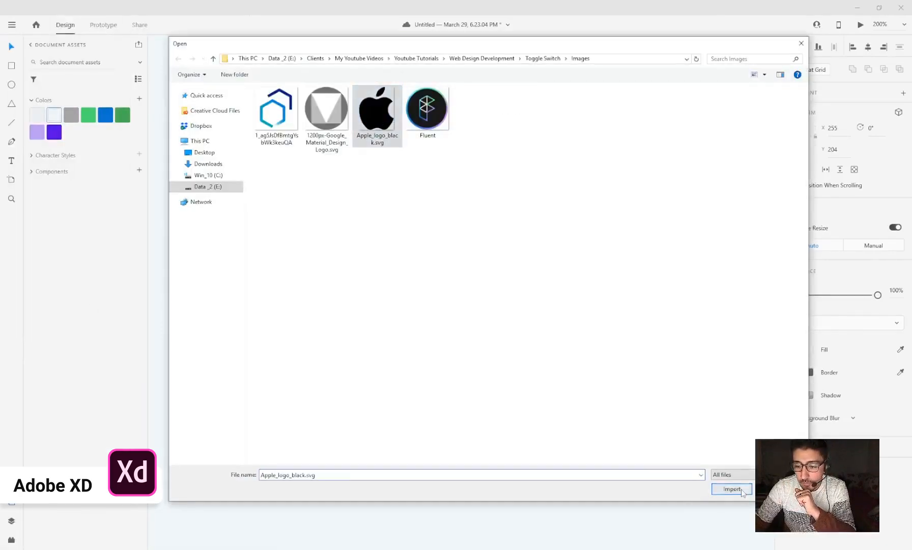
key(ctrl+0)
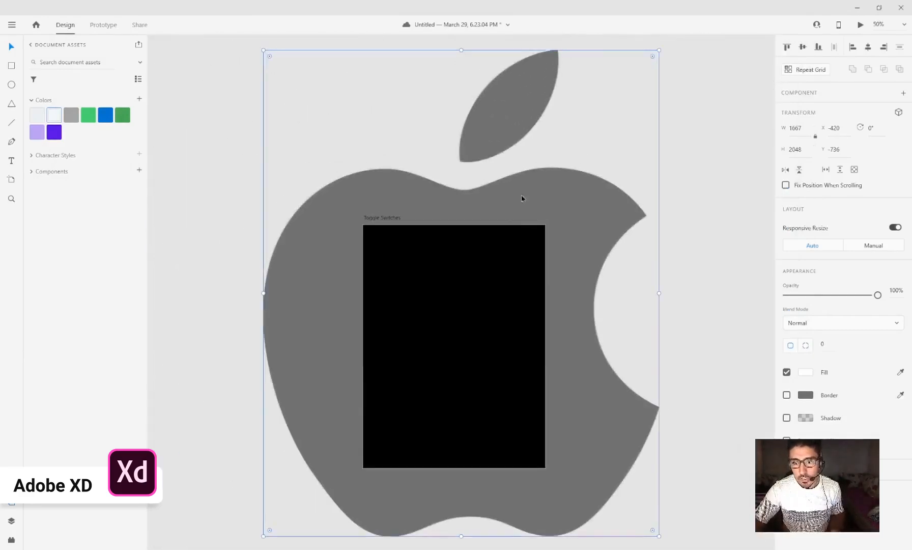
- Scale the Apple logo down to about 24 by 29 and place it inside the white circle
drag(658, 50, 467, 288)
scroll(466, 287, up, 10)
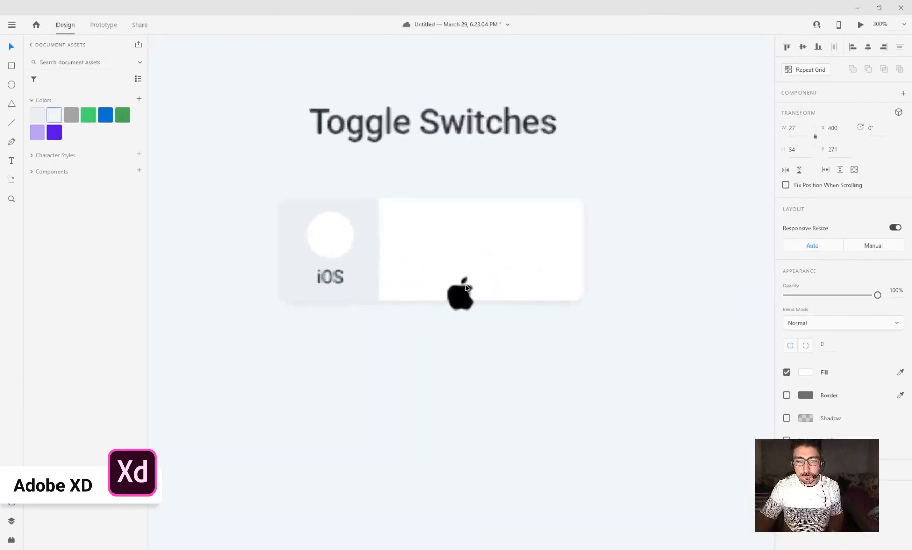
scroll(466, 288, up, 2)
scroll(465, 288, down, 2)
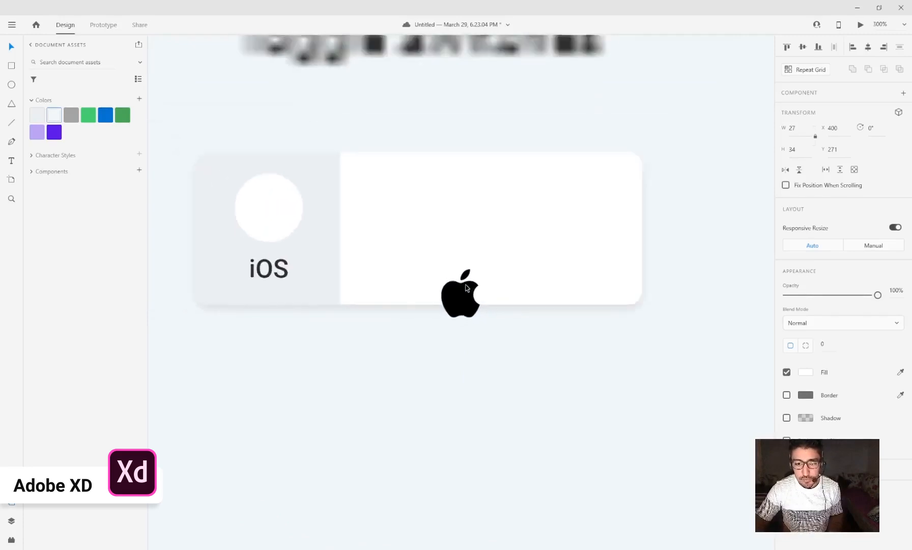
scroll(460, 293, up, 1)
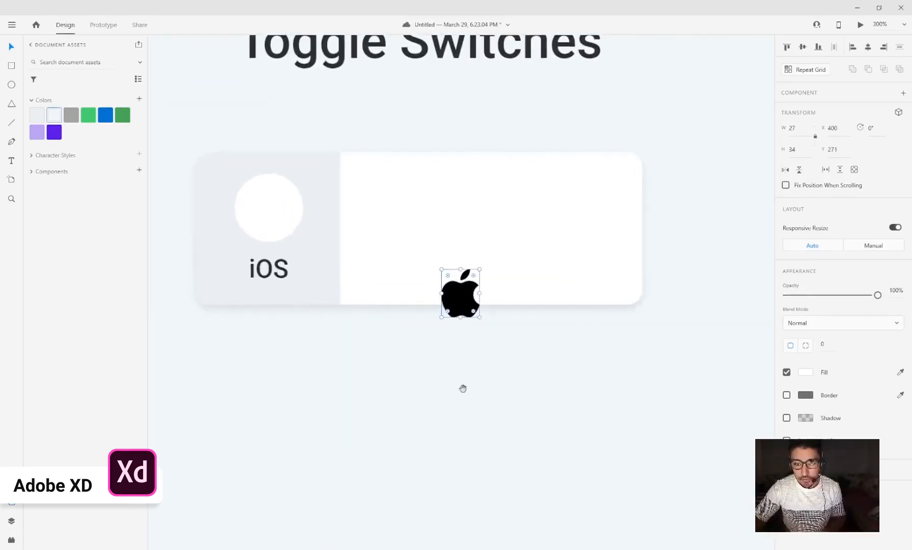
scroll(506, 442, up, 2)
scroll(517, 432, down, 1)
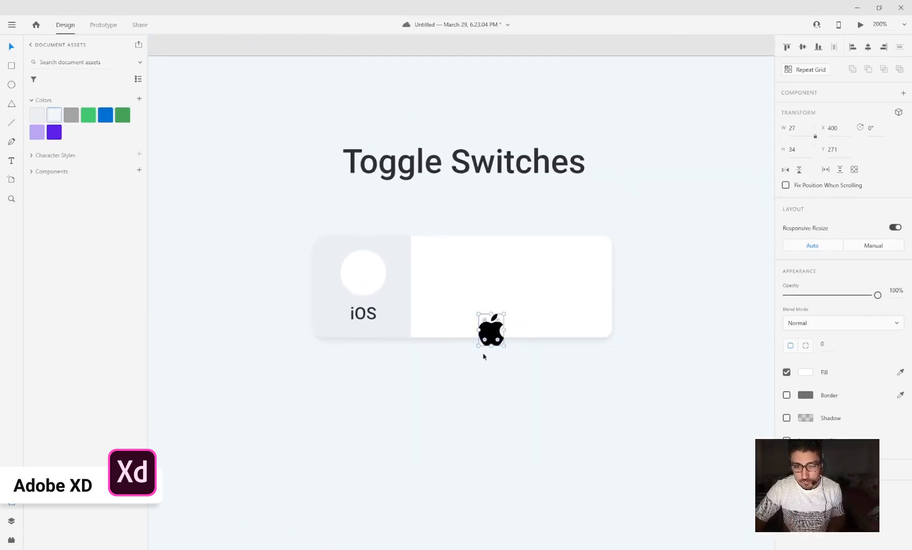
drag(495, 333, 373, 259)
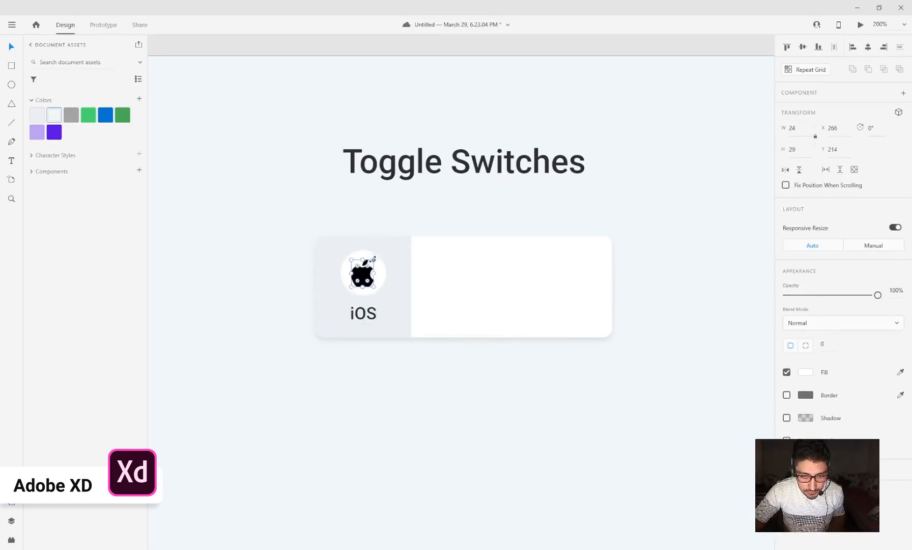
- Centre the Apple logo vertically and horizontally on the white circle
shift+click(381, 274)
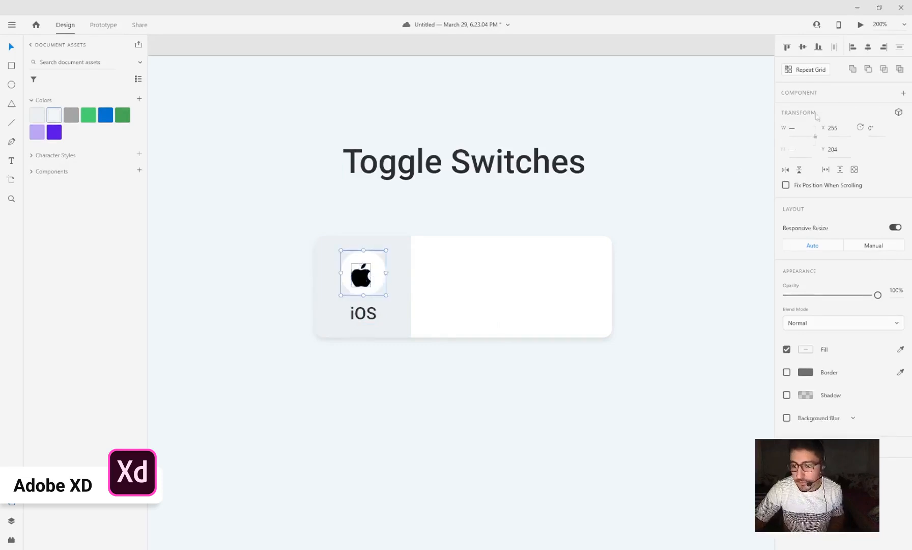
click(803, 49)
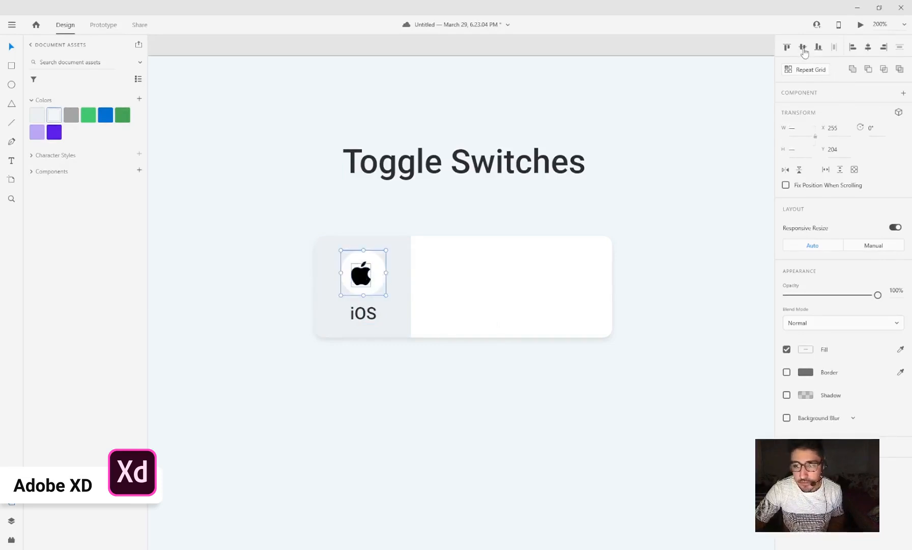
click(871, 51)
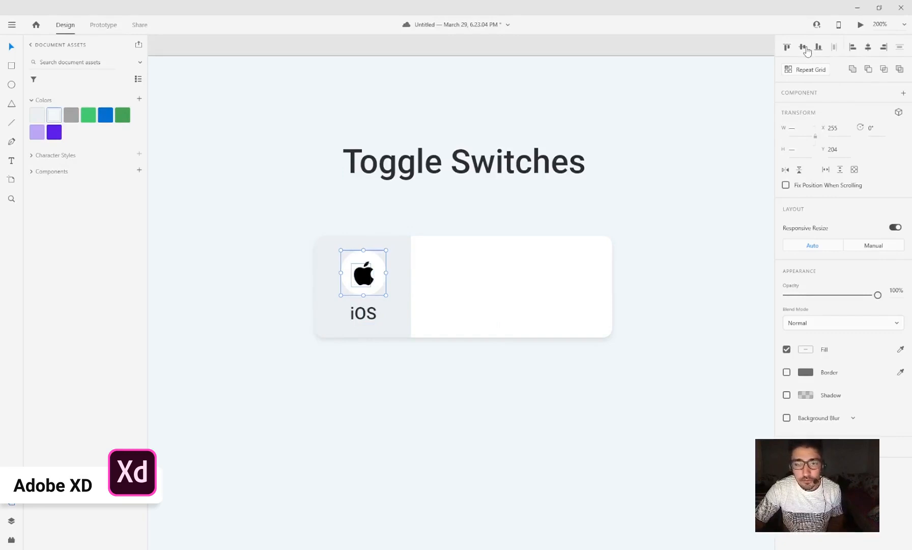
click(738, 103)
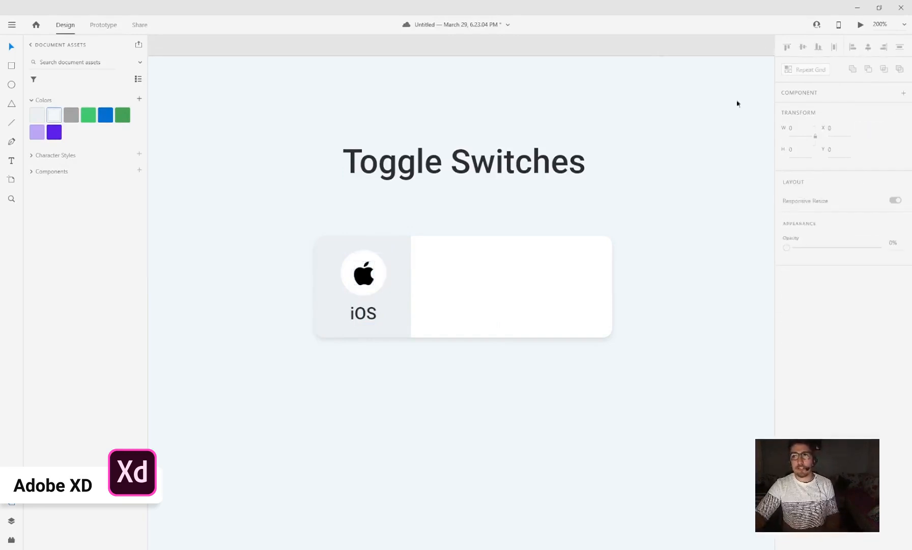
- Move the "iOS" label up closer to the circle, to Y 257
double_click(368, 315)
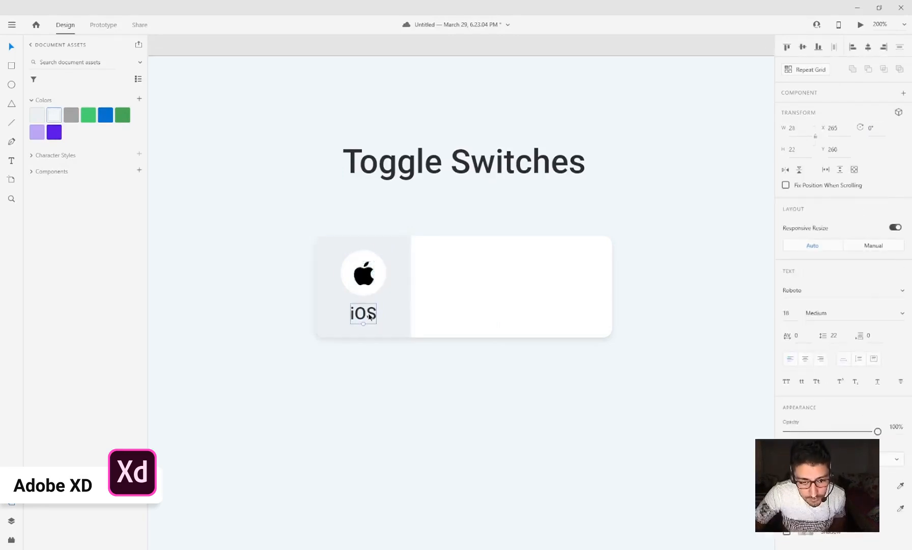
double_click(369, 316)
key(Escape)
drag(371, 312, 371, 312)
- Add the text "by Apple" on the empty area below the switch
key(t)
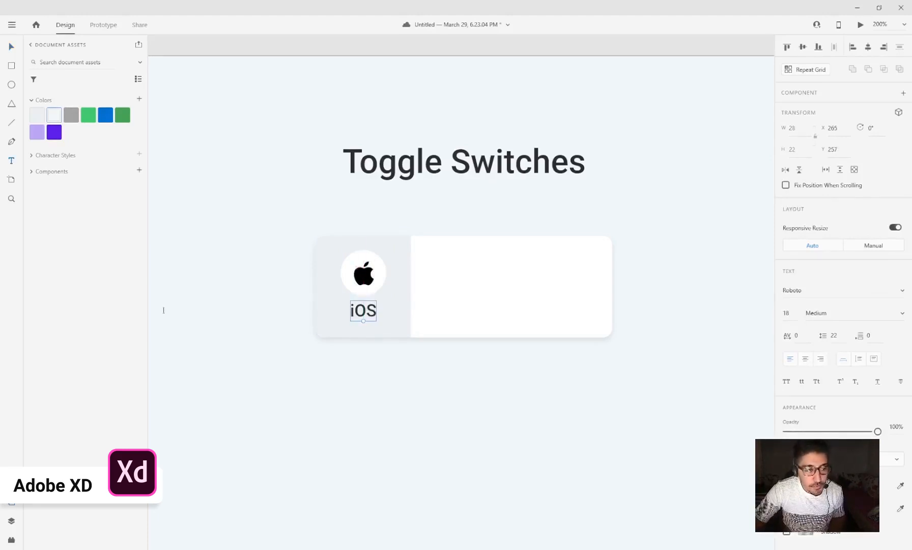
click(381, 397)
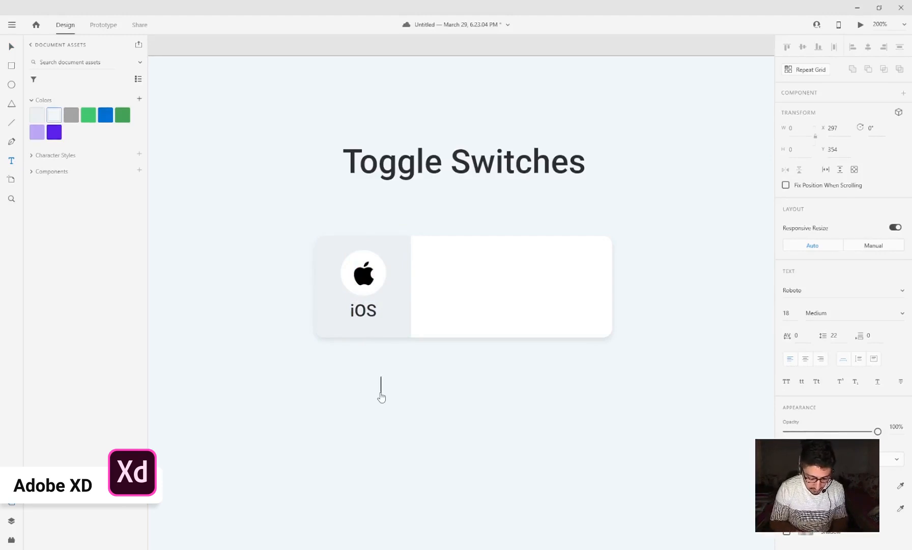
text(by)
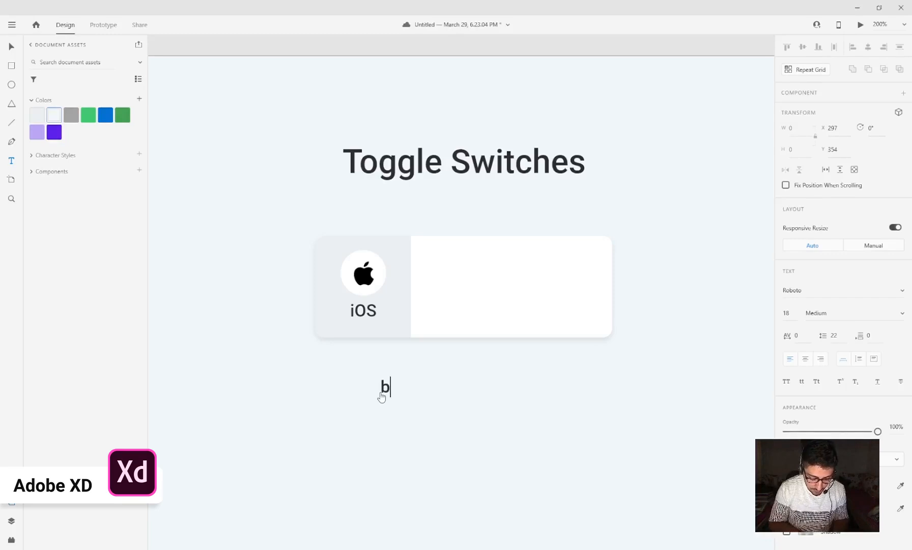
key(BackSpace)
key(BackSpace)
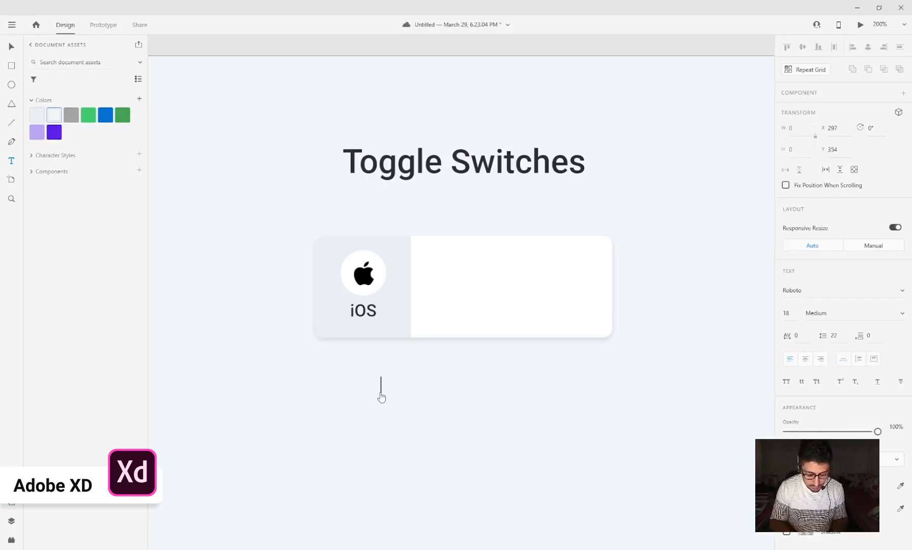
text(by)
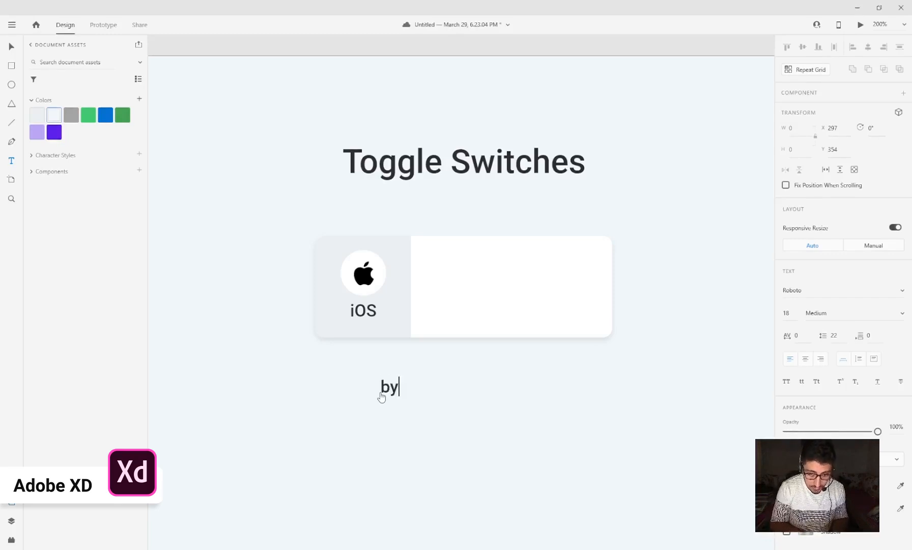
text( Apll)
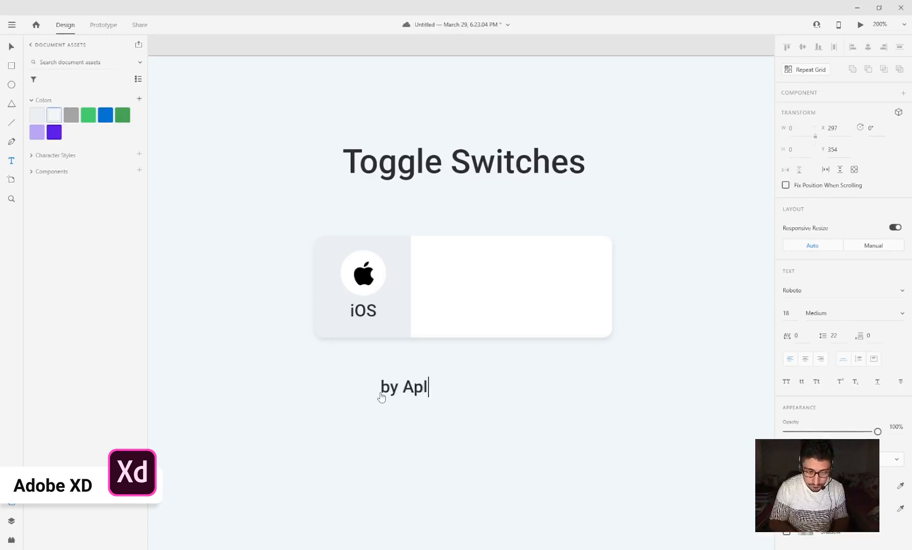
key(BackSpace)
key(BackSpace)
text(ple)
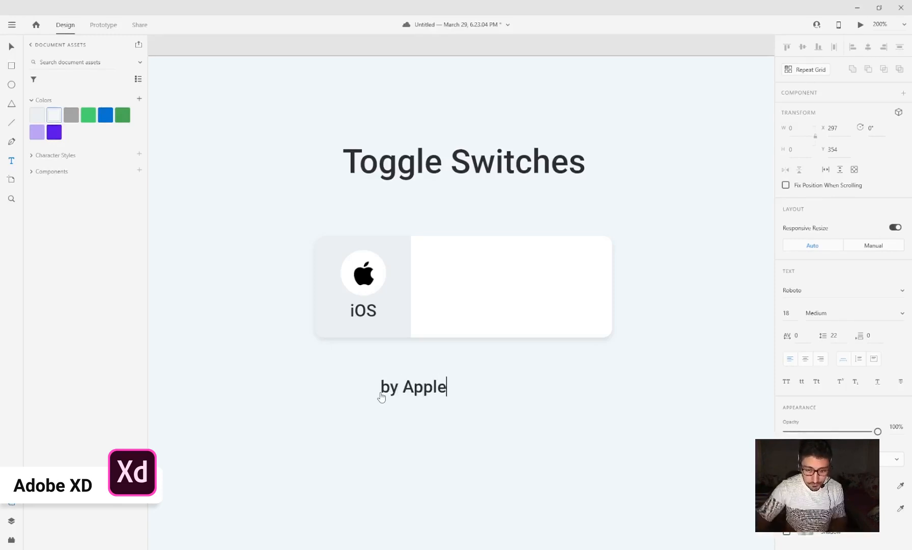
click(19, 46)
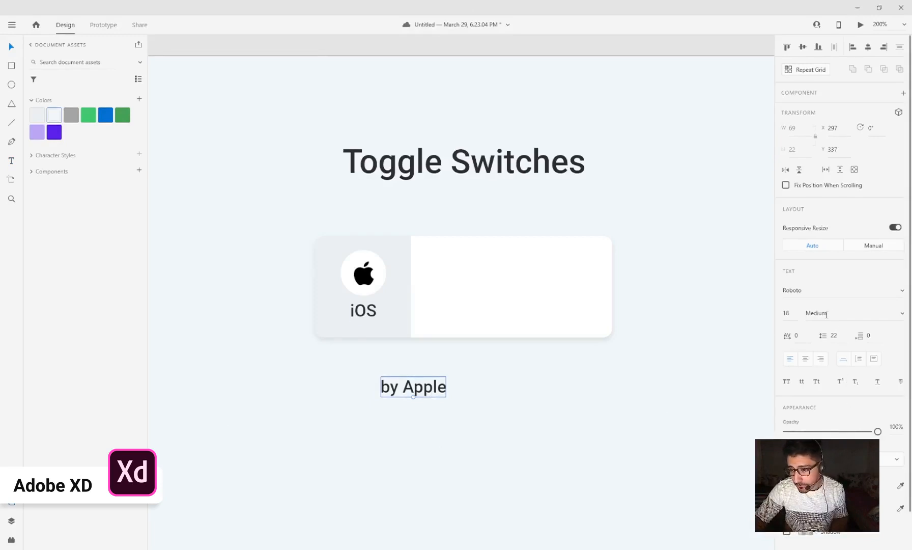
- Set the "by Apple" text to size 10 and centre it directly under the "iOS" label at X 260, Y 276
click(786, 313)
text(10)
key(Return)
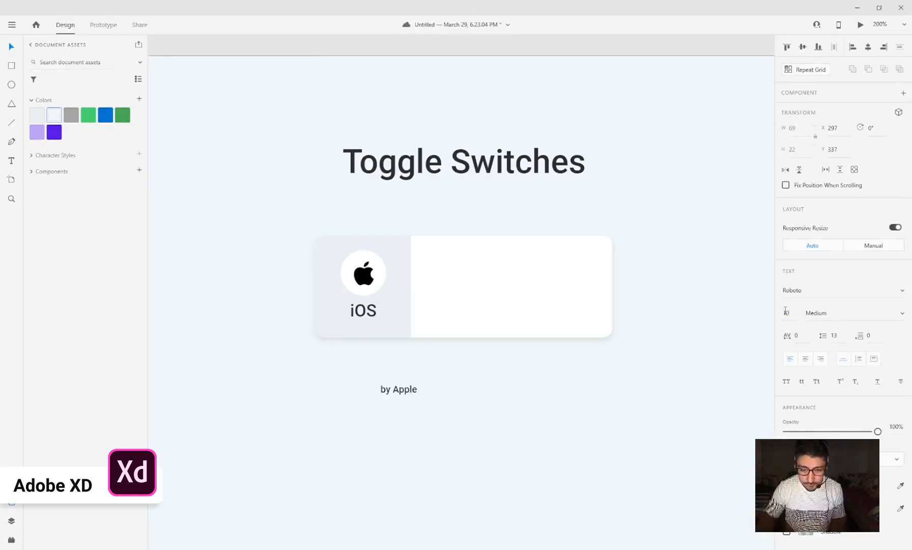
drag(408, 394, 373, 329)
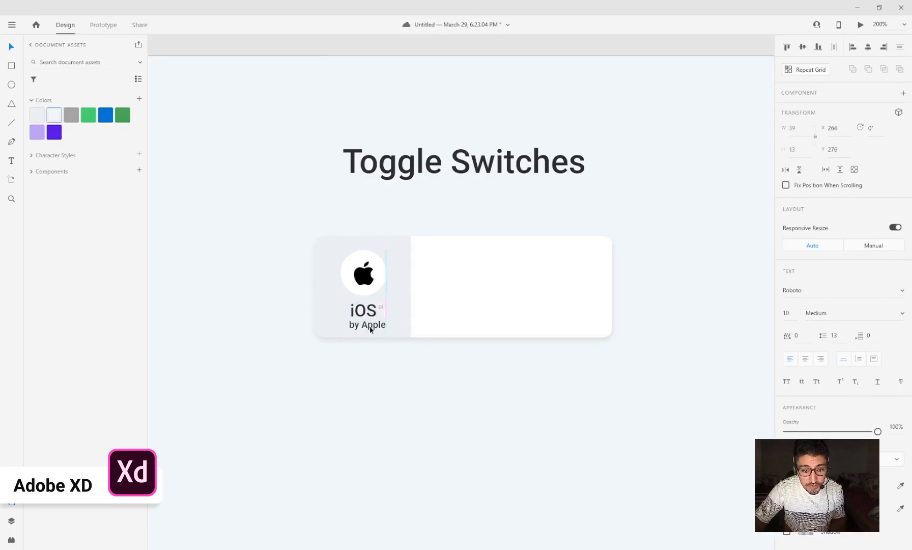
shift+click(372, 312)
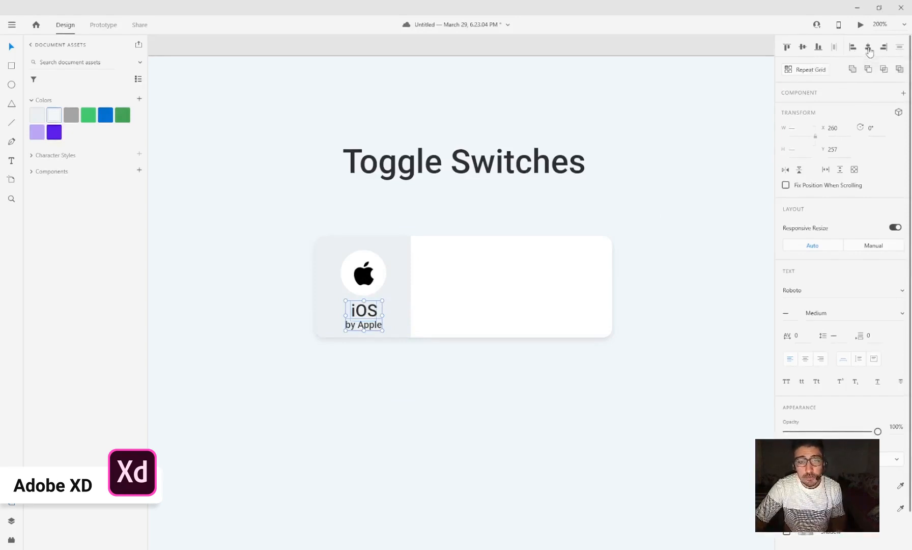
click(433, 403)
- Colour the "by Apple" text grey, darkening the saved grey to #8E8E8E
click(368, 328)
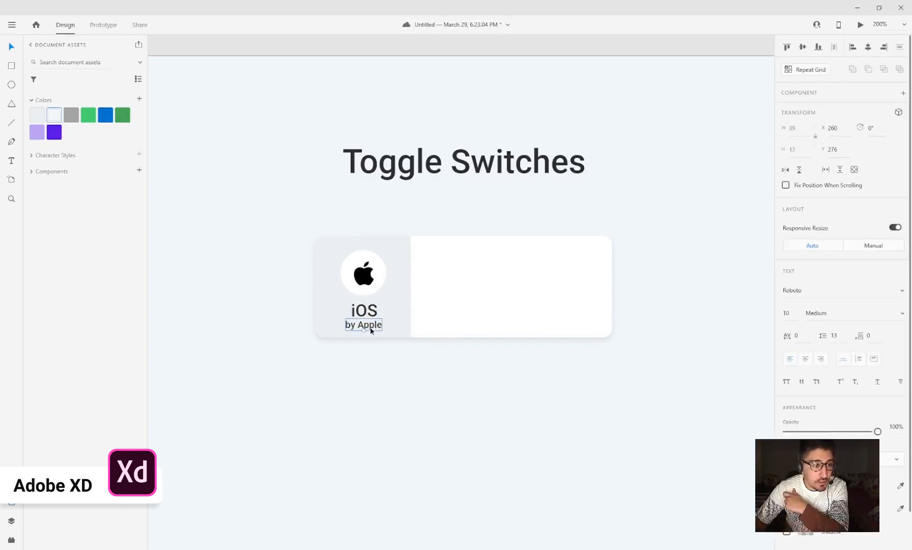
click(71, 118)
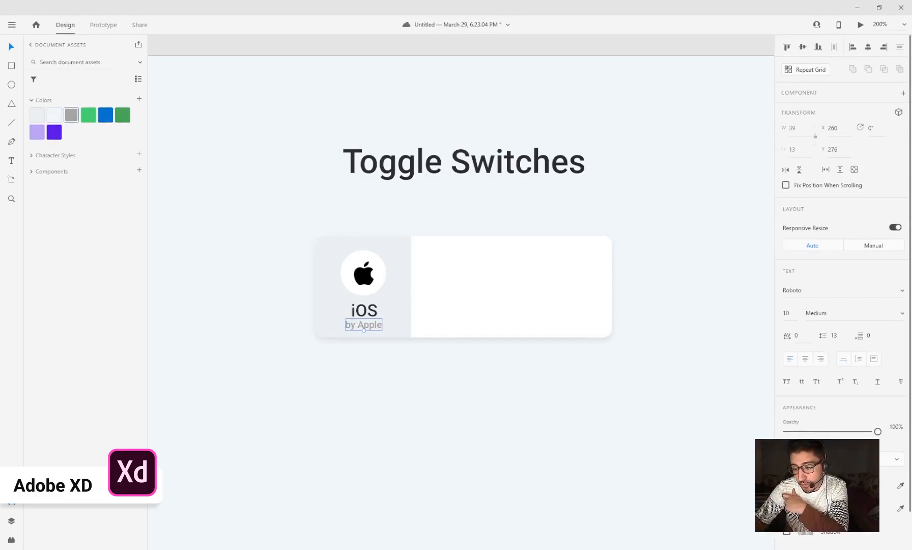
click(805, 485)
mouse_move(666, 474)
mouse_down()
mouse_move(643, 453)
mouse_move(657, 463)
mouse_move(652, 456)
mouse_up()
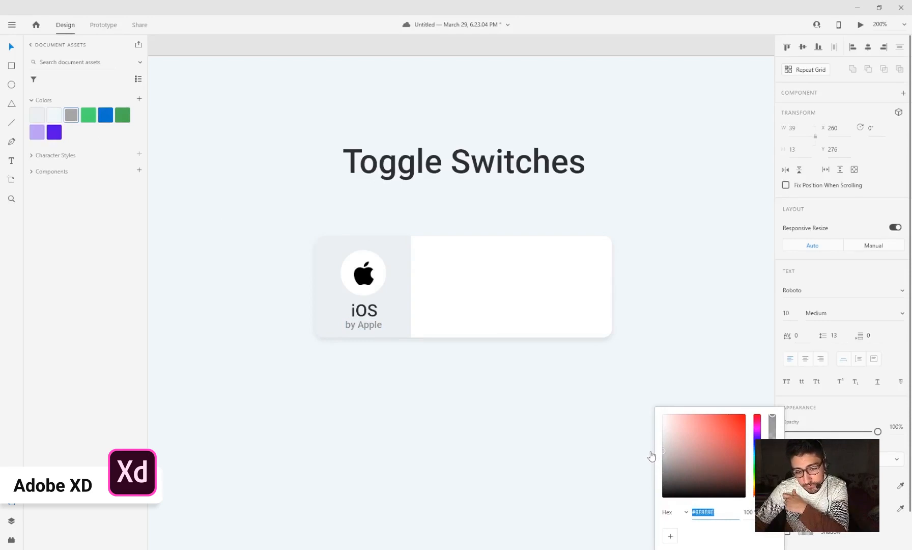
- Scale the "iOS" and "by Apple" labels down slightly together about their centre, to X 262, Y 259
click(475, 437)
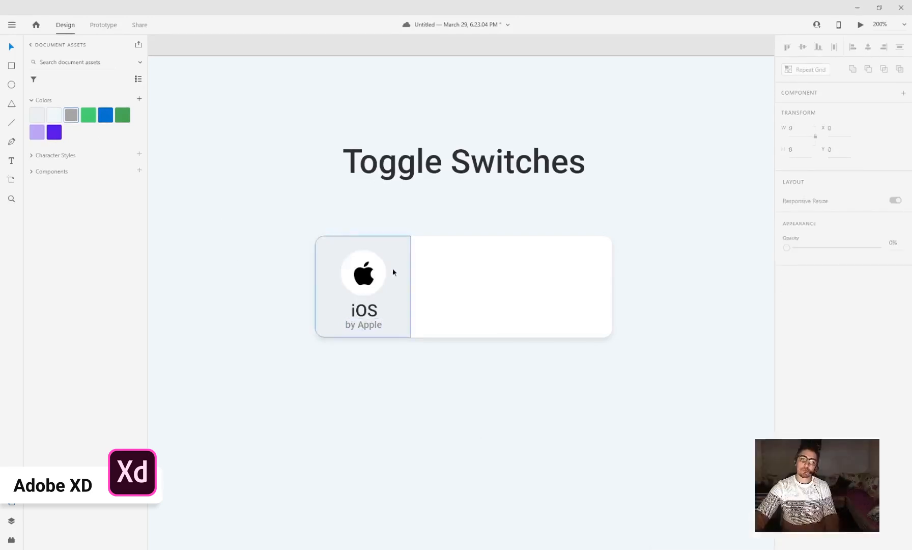
scroll(393, 268, down, 1)
click(369, 309)
shift+click(368, 295)
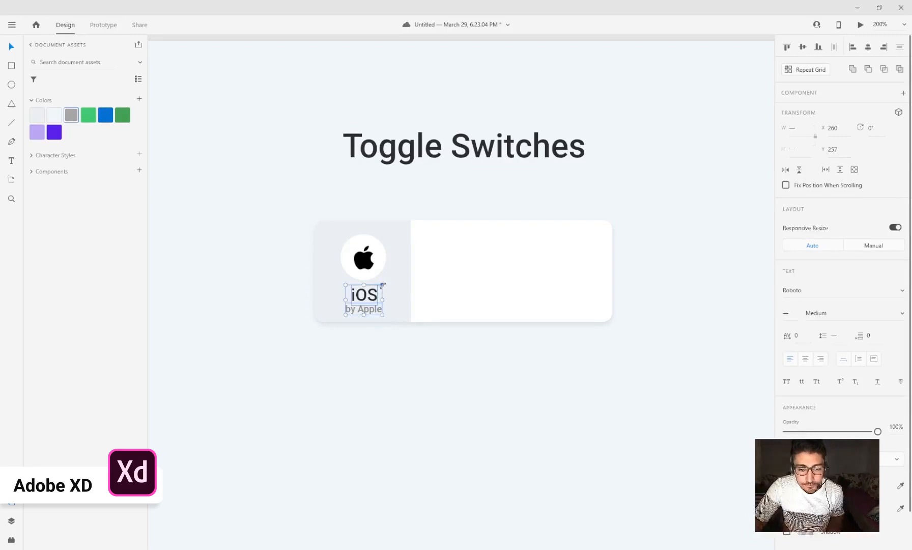
drag(382, 285, 384, 287)
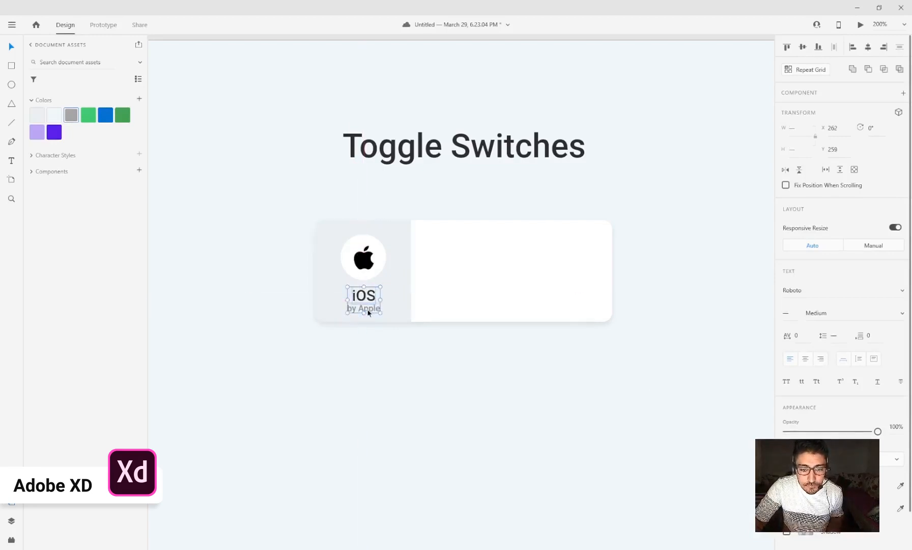
- Move the Apple logo, its circle and both labels up slightly together within the grey section, and save the document
shift+click(365, 267)
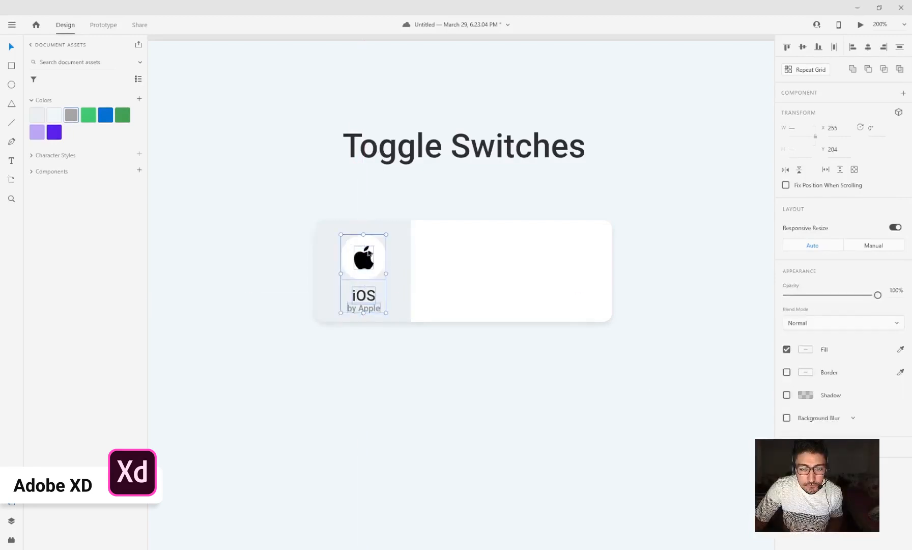
drag(366, 242, 366, 238)
click(387, 360)
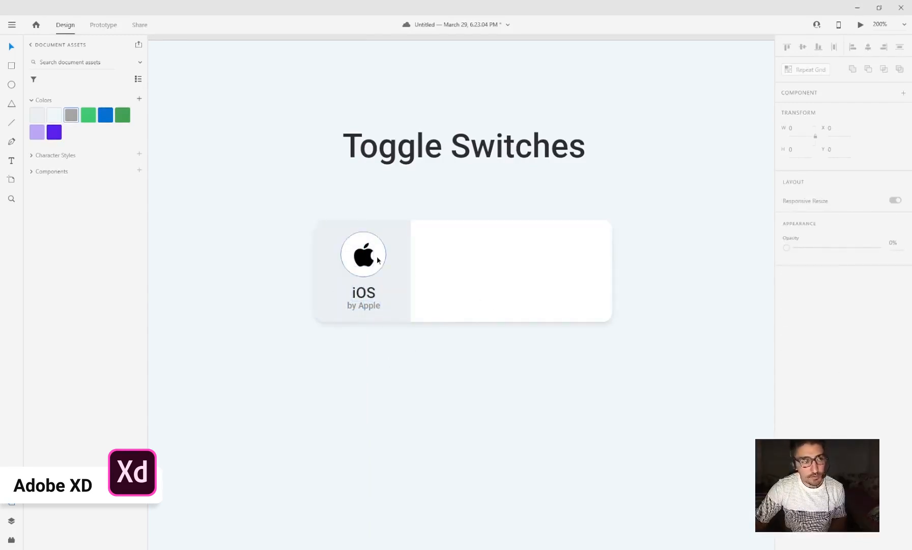
click(568, 346)
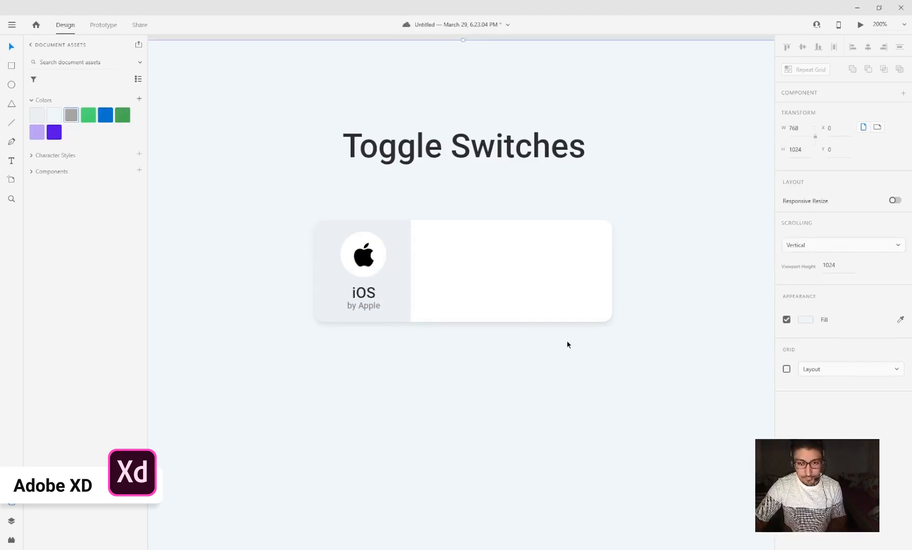
key(ctrl+s)
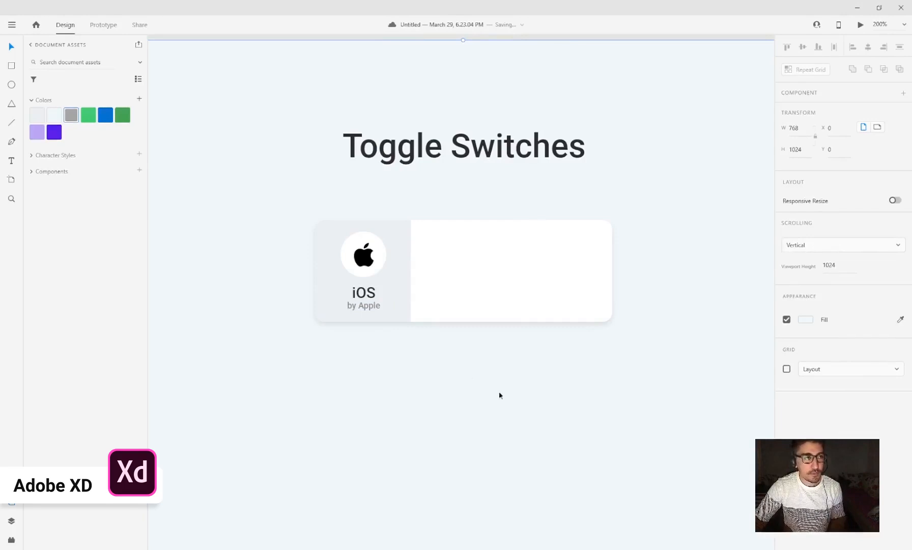
click(553, 303)
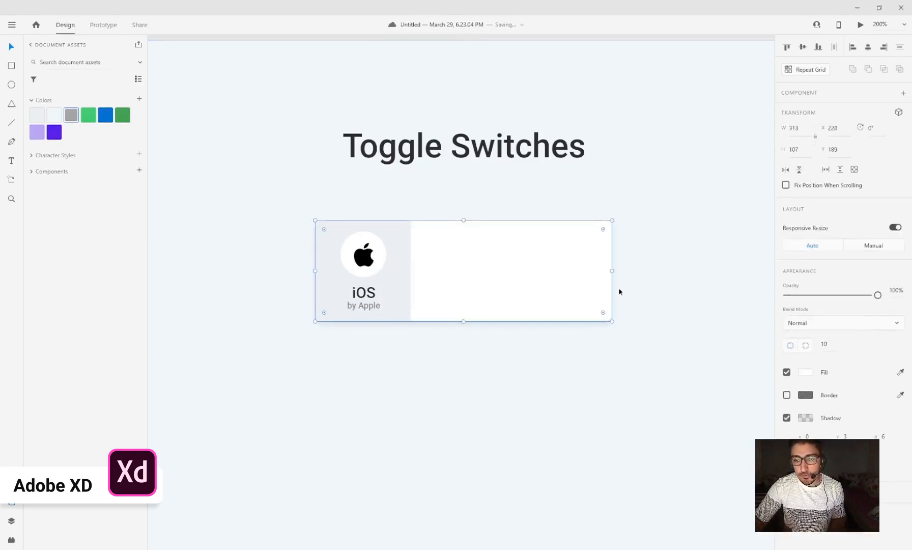
click(298, 183)
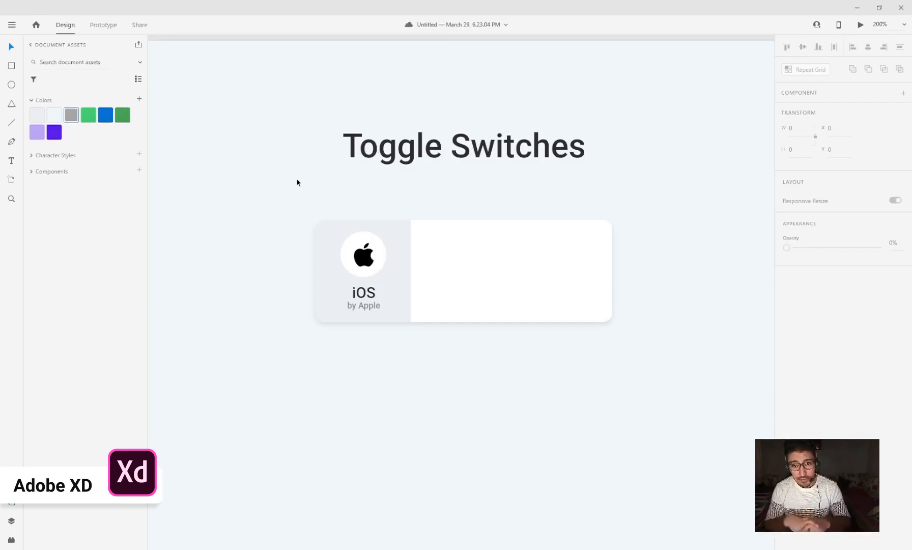
- Draw a rectangle on the white part of the card and set its size to 51 wide by 31 high
click(14, 66)
mouse_move(467, 250)
mouse_down()
mouse_move(501, 288)
mouse_move(551, 289)
mouse_move(530, 284)
mouse_up()
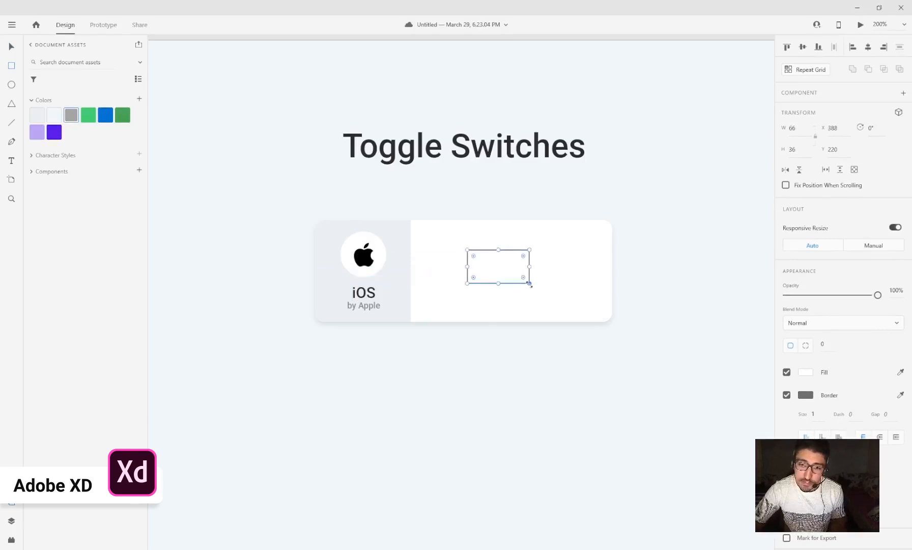
click(792, 128)
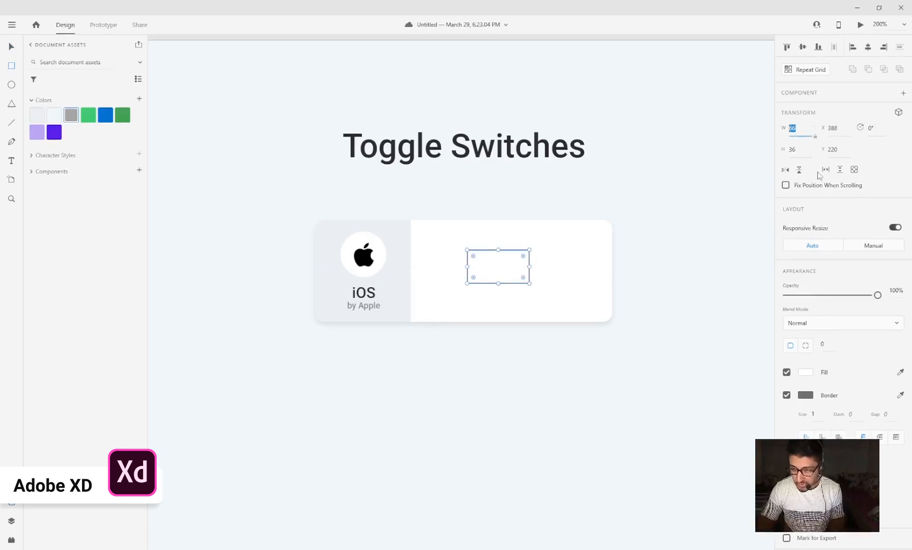
text(51)
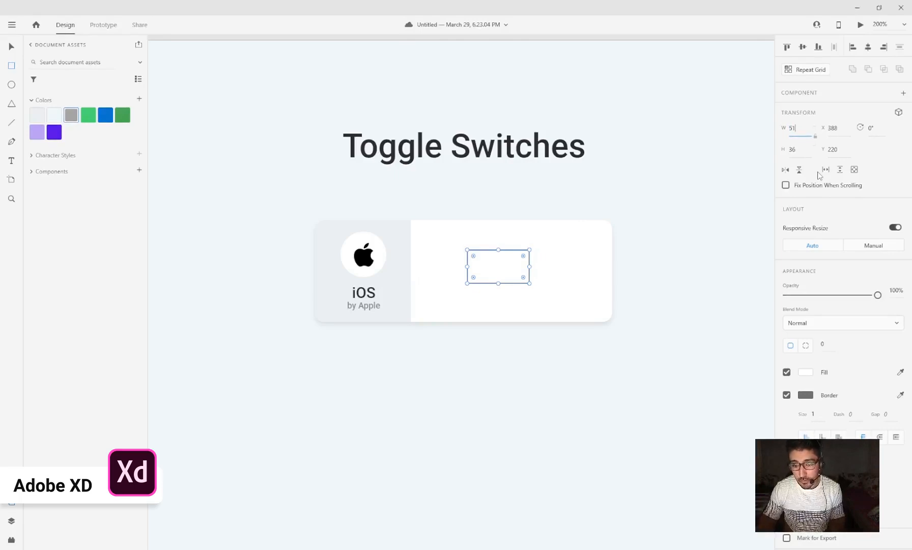
key(Return)
click(801, 150)
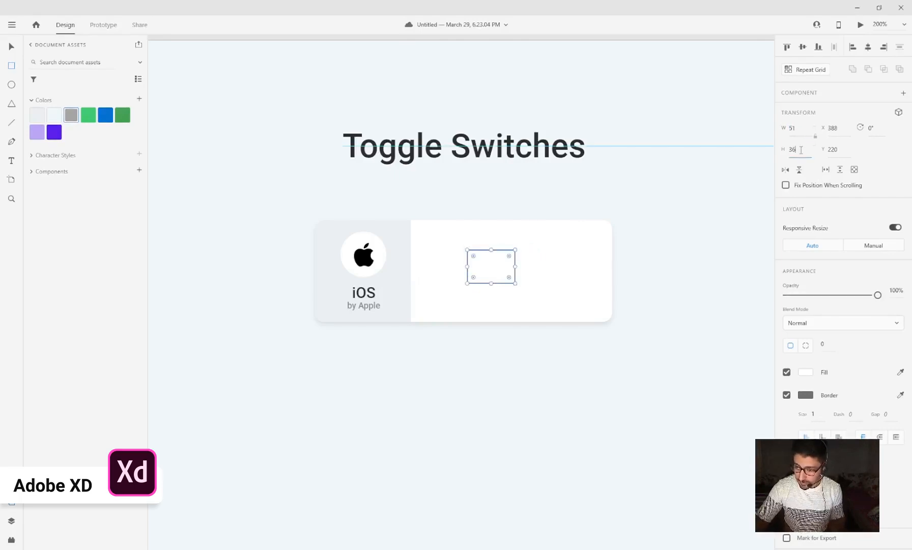
double_click(801, 150)
text(31)
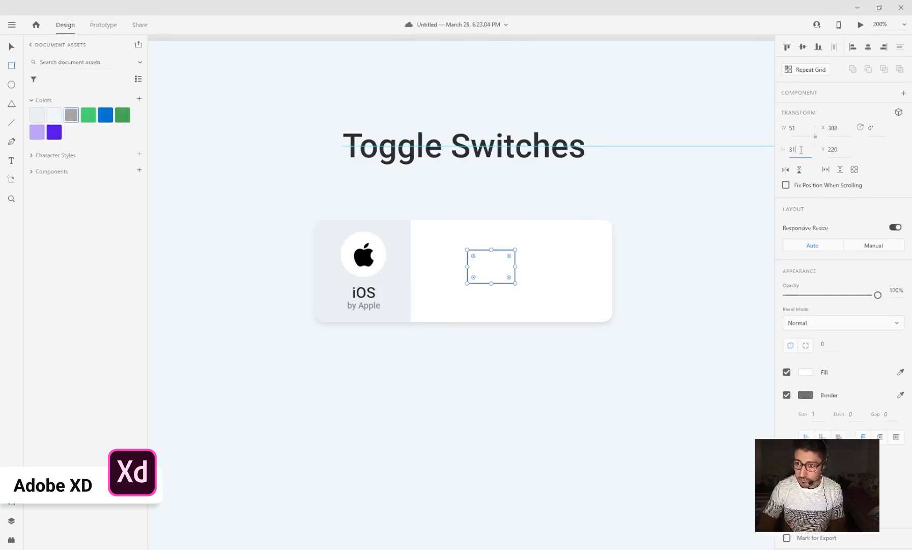
text(0)
key(BackSpace)
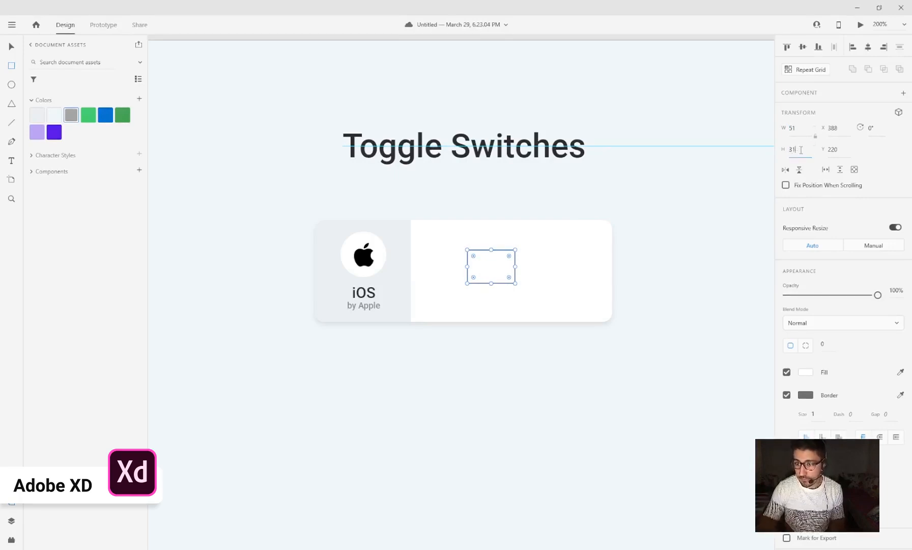
key(Return)
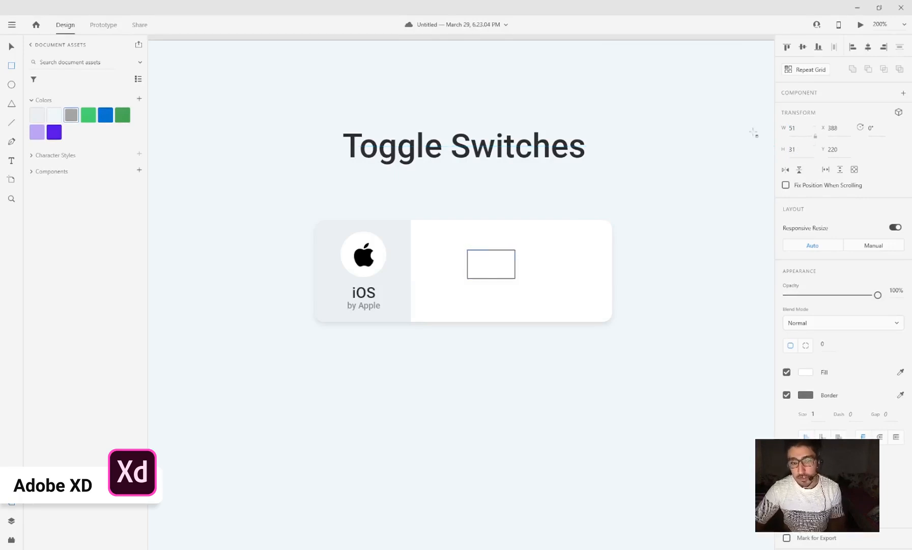
- Move the rectangle to X 413, Y 223 in the white area and round its corners fully to radius 16
click(10, 50)
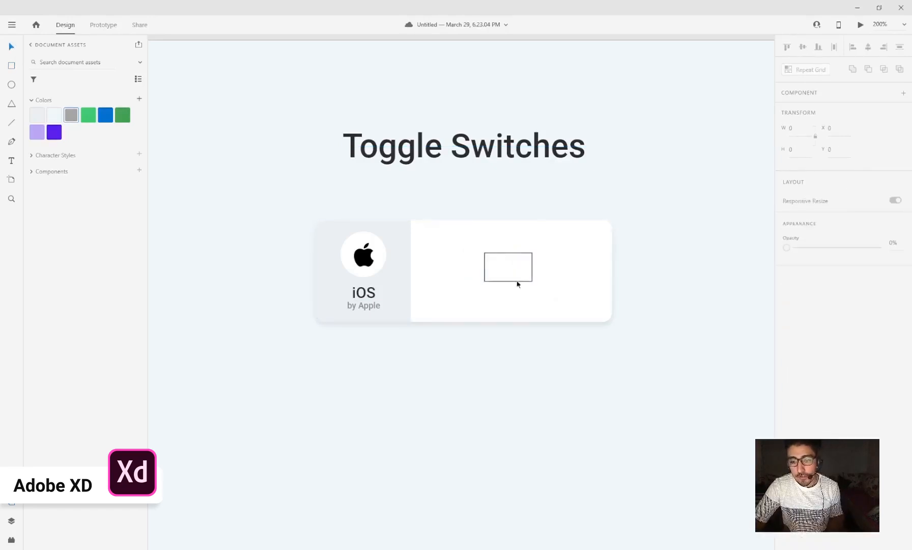
mouse_move(516, 282)
mouse_down()
mouse_move(505, 282)
mouse_move(513, 266)
mouse_move(526, 274)
mouse_move(517, 270)
mouse_up()
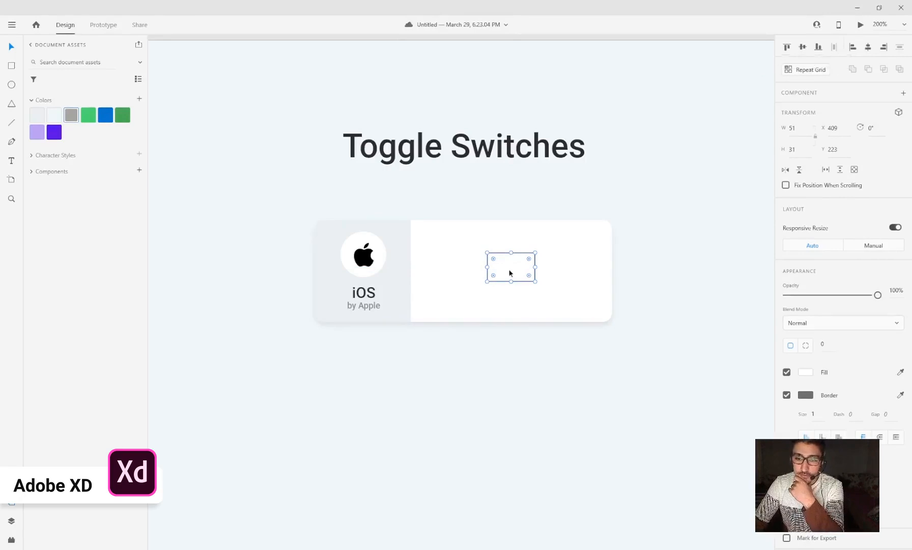
drag(510, 271, 510, 269)
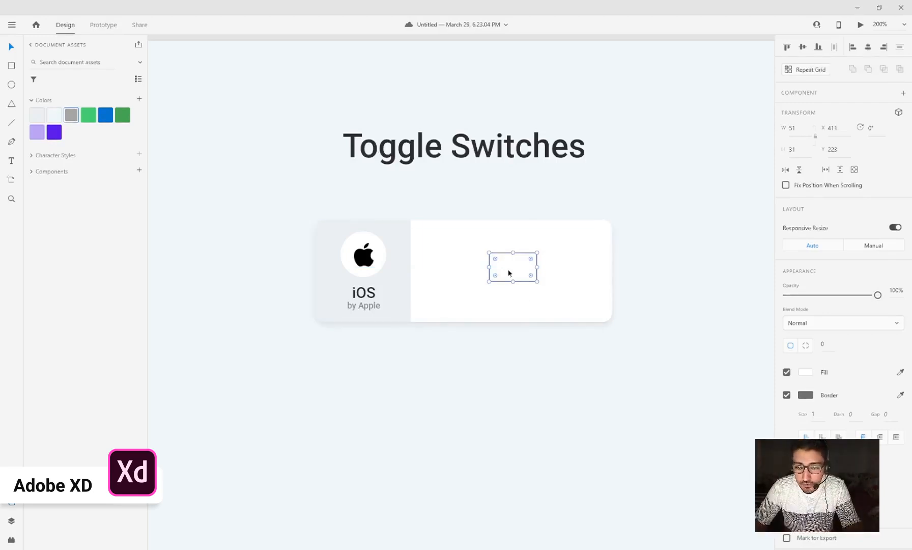
drag(509, 269, 511, 273)
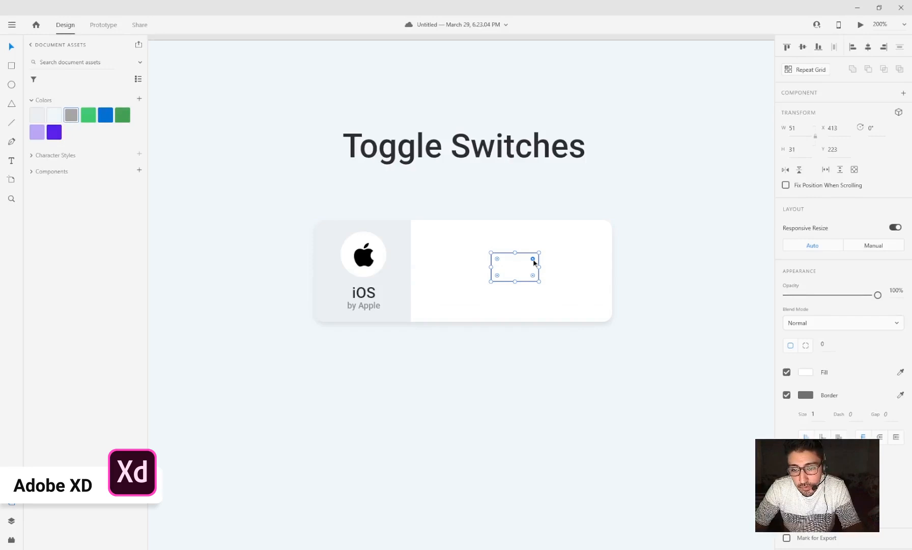
drag(533, 259, 509, 272)
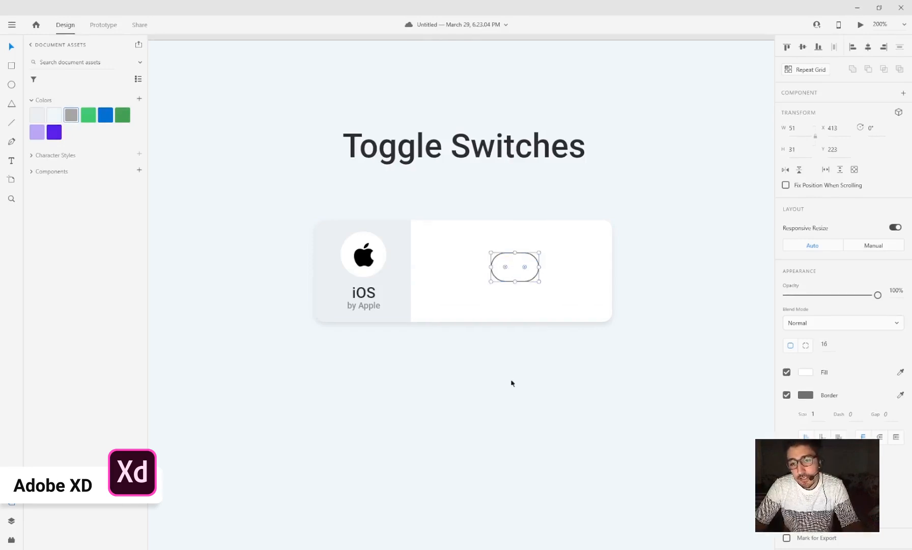
click(514, 386)
- Give the pill shape no border and the saved green #4CDB72 fill, and shift it to X 415, Y 223
click(517, 277)
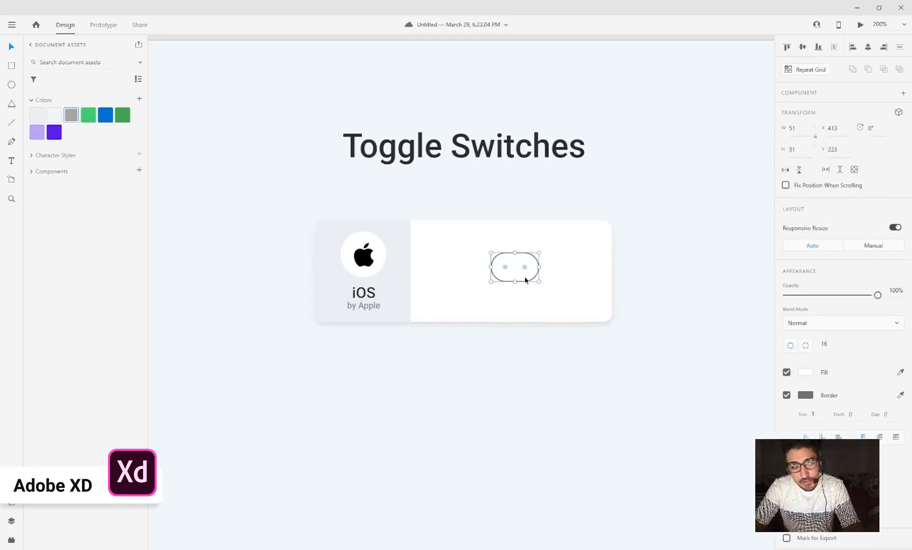
click(786, 395)
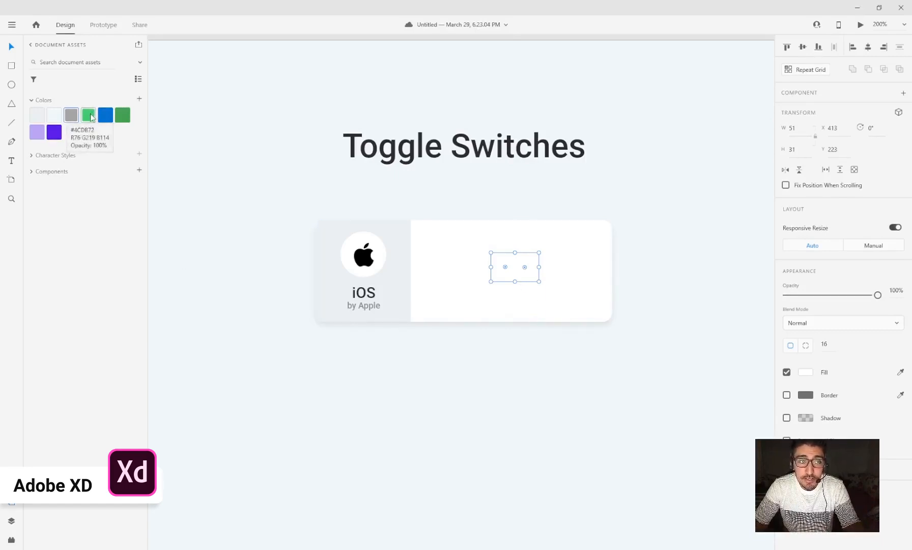
click(89, 116)
click(615, 348)
click(506, 266)
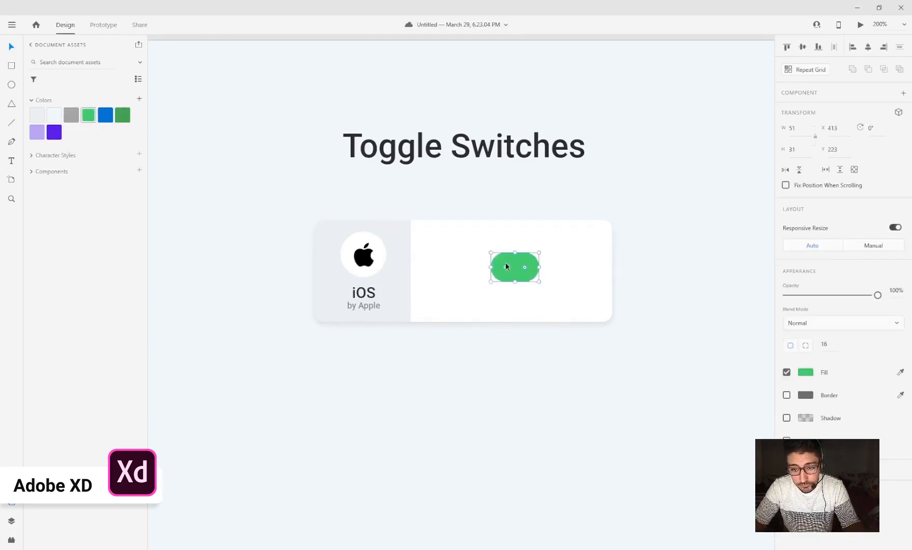
drag(516, 276, 517, 272)
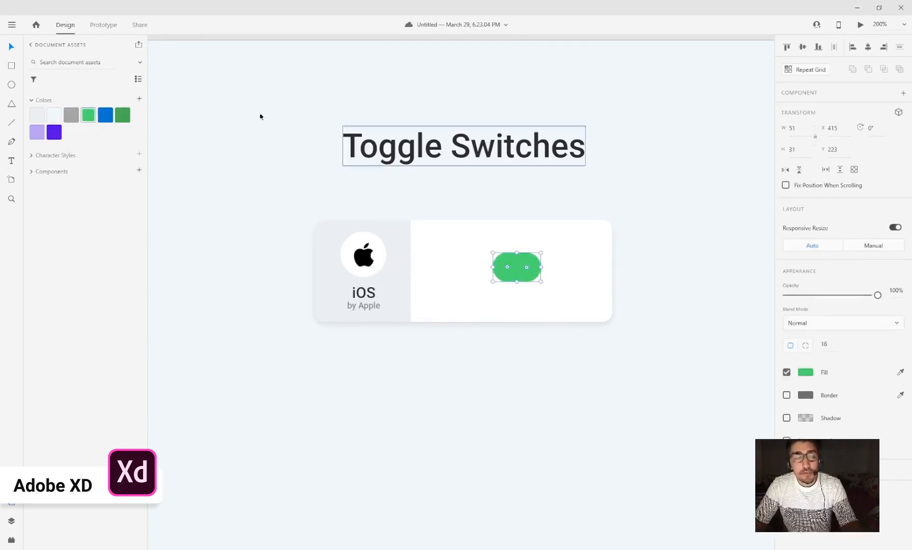
- Draw a circle about 26 in diameter beside the green pill, at about X 376, Y 223
click(12, 85)
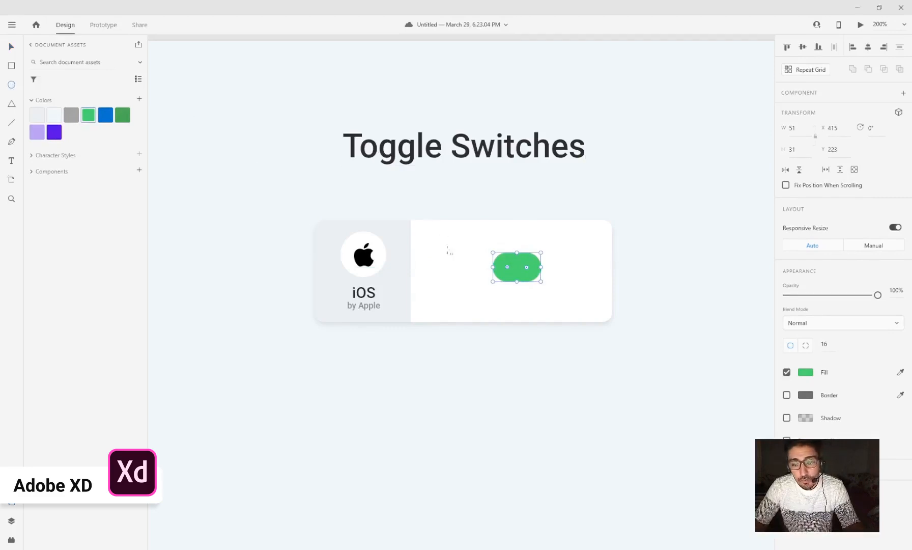
mouse_move(456, 253)
mouse_down()
mouse_move(487, 306)
mouse_move(480, 300)
mouse_up()
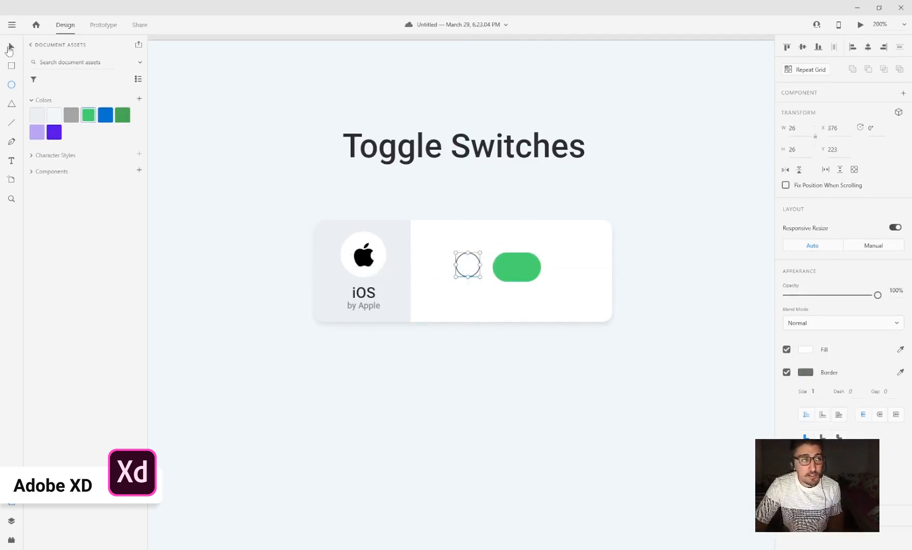
click(11, 46)
- Set the new circle's width and height to 51
click(792, 129)
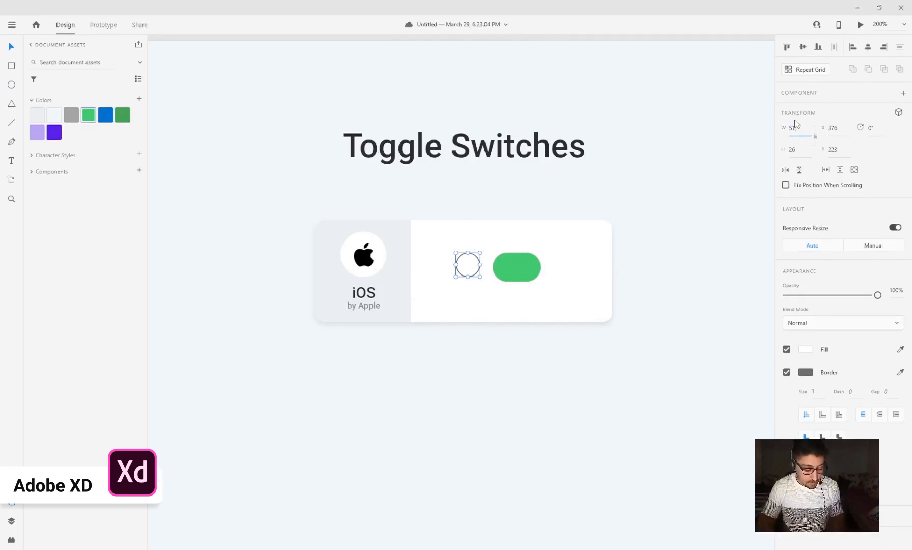
key(Tab)
text(51)
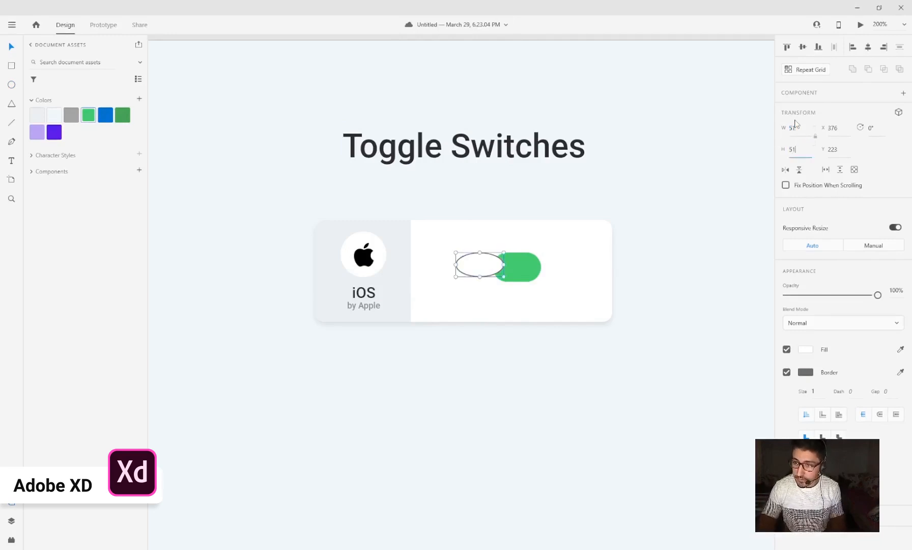
key(Return)
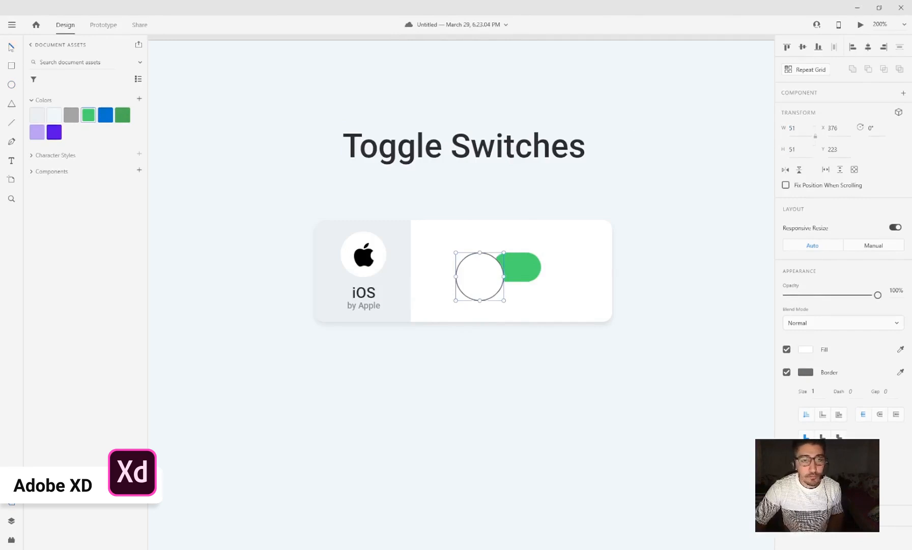
- Resize the circle to 31 by 31 and place it over the left end of the green pill at X 415, Y 223
mouse_move(489, 283)
mouse_down()
mouse_move(521, 280)
mouse_move(537, 244)
mouse_move(506, 273)
mouse_up()
scroll(634, 430, up, 1)
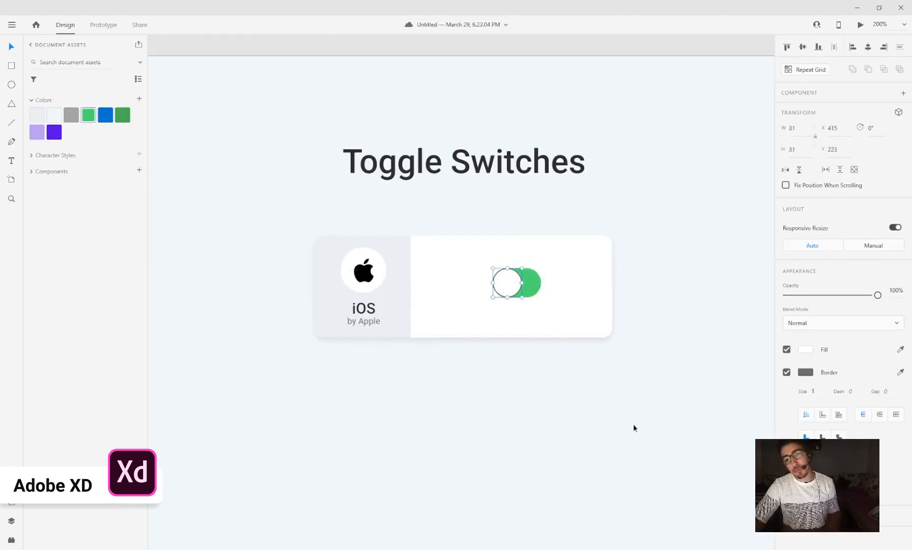
click(634, 427)
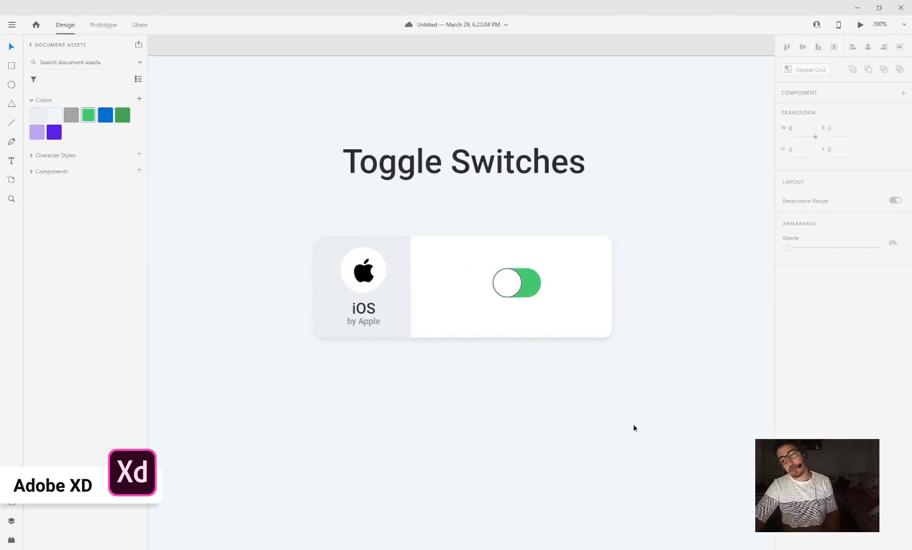
- Shrink the knob circle about its centre to 27 by 27, at X 417, Y 225, and remove its border
click(503, 283)
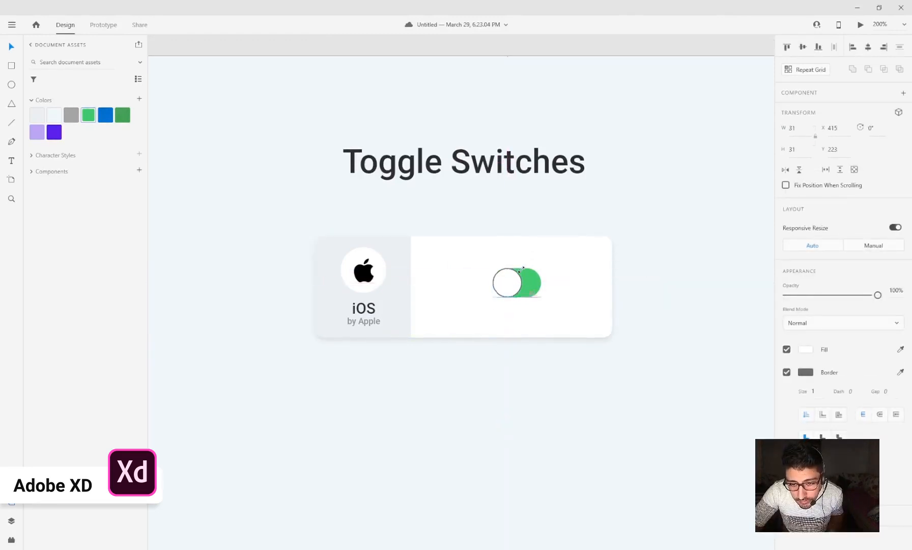
drag(522, 267, 520, 269)
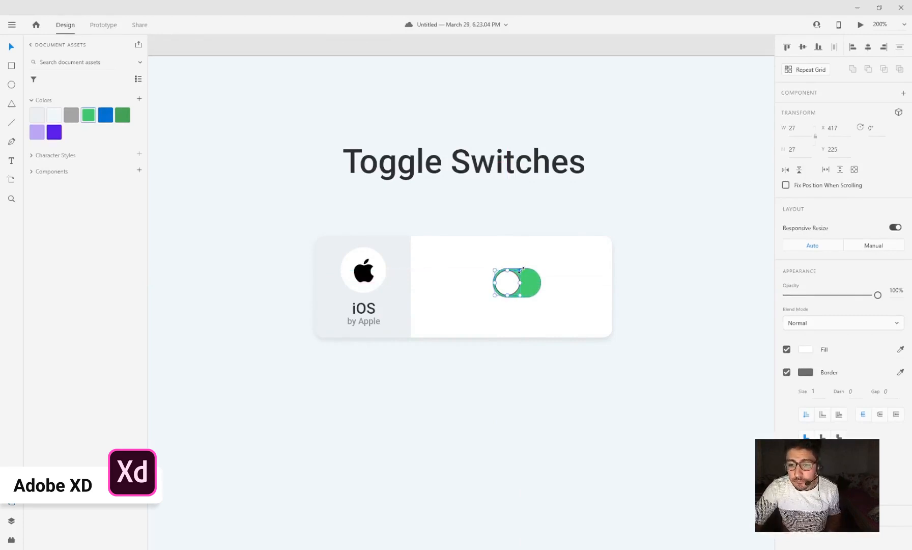
click(786, 372)
click(787, 395)
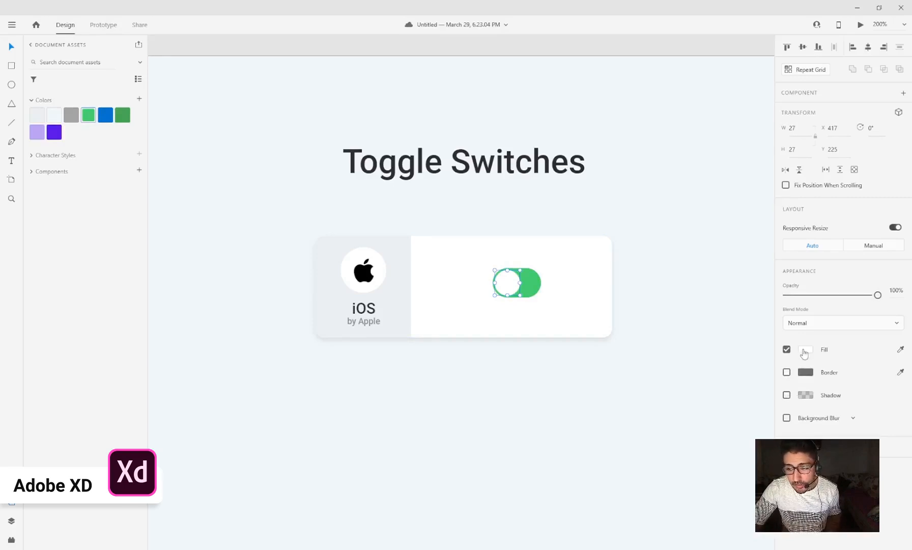
- Move the white knob to the opposite end of the green pill, at about X 435, Y 225
key(alt)
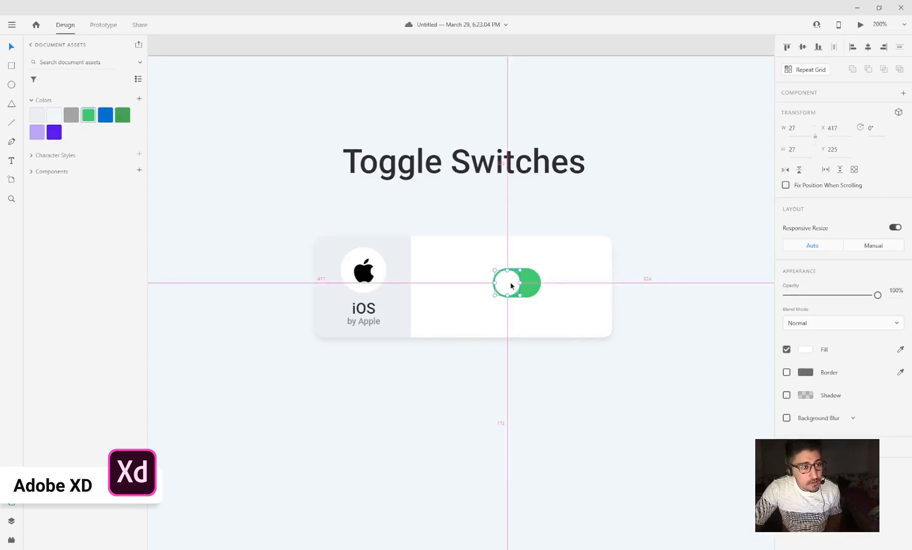
drag(510, 283, 519, 283)
key(Delete)
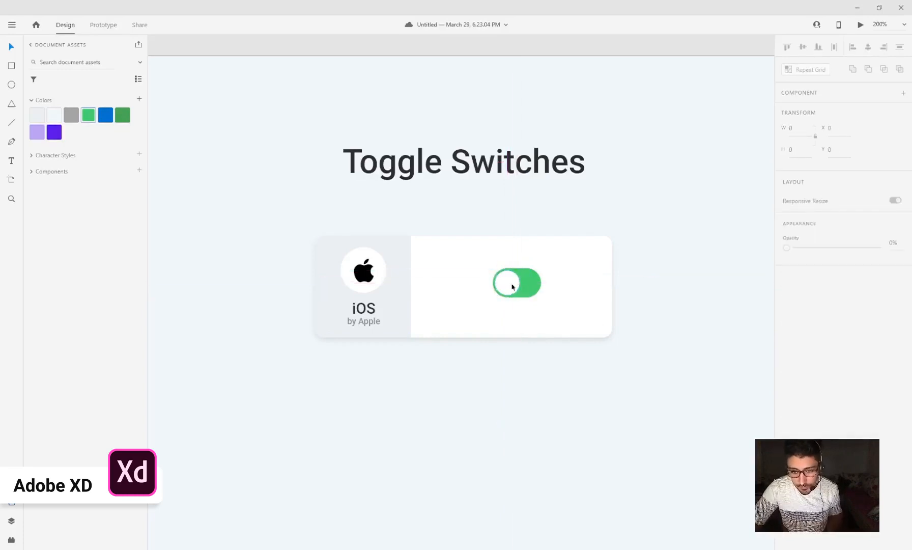
click(510, 283)
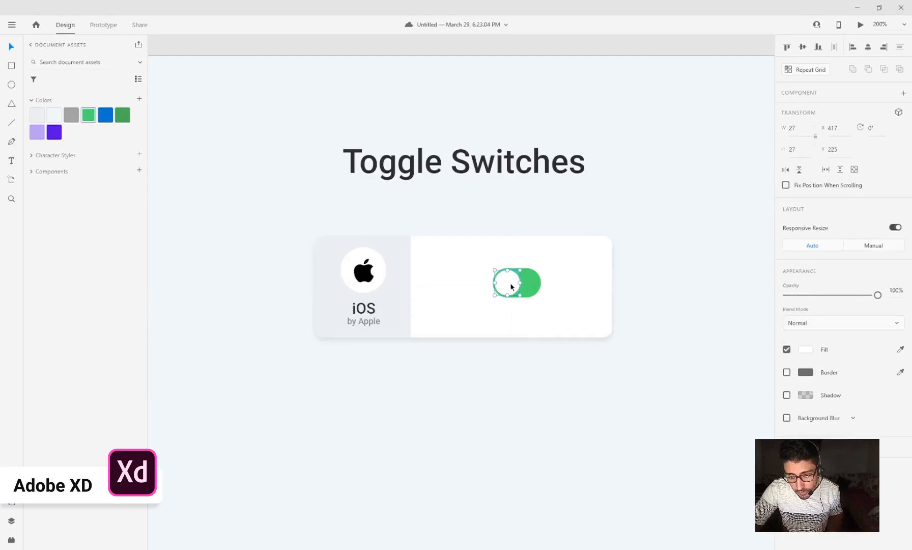
drag(510, 282, 526, 286)
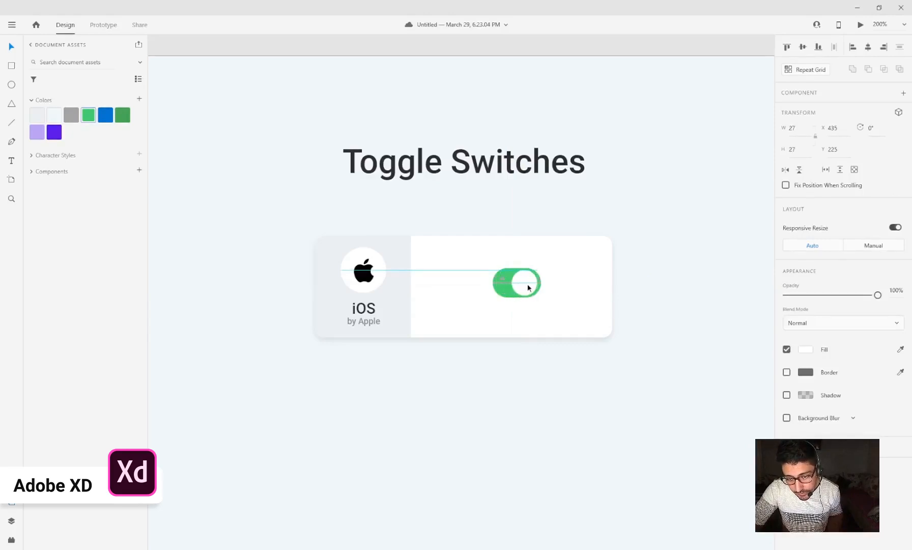
drag(528, 286, 528, 287)
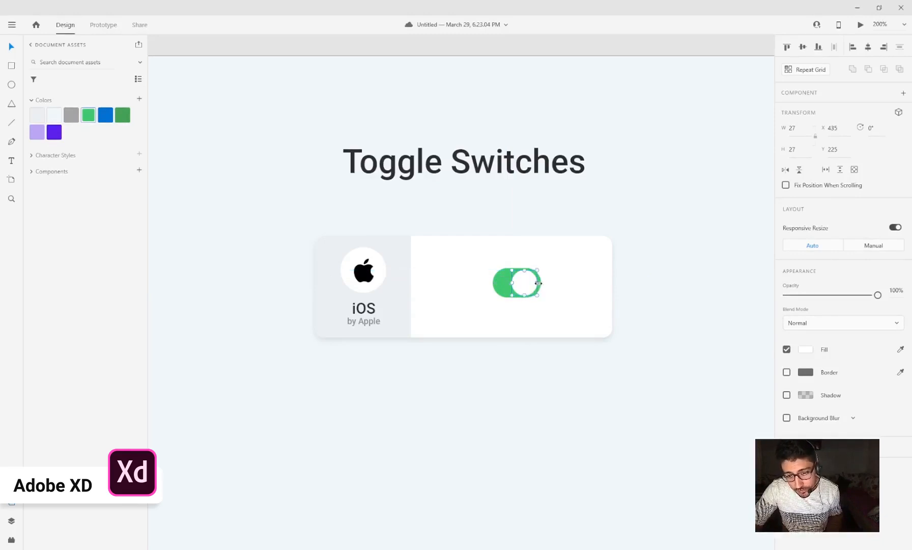
key(alt)
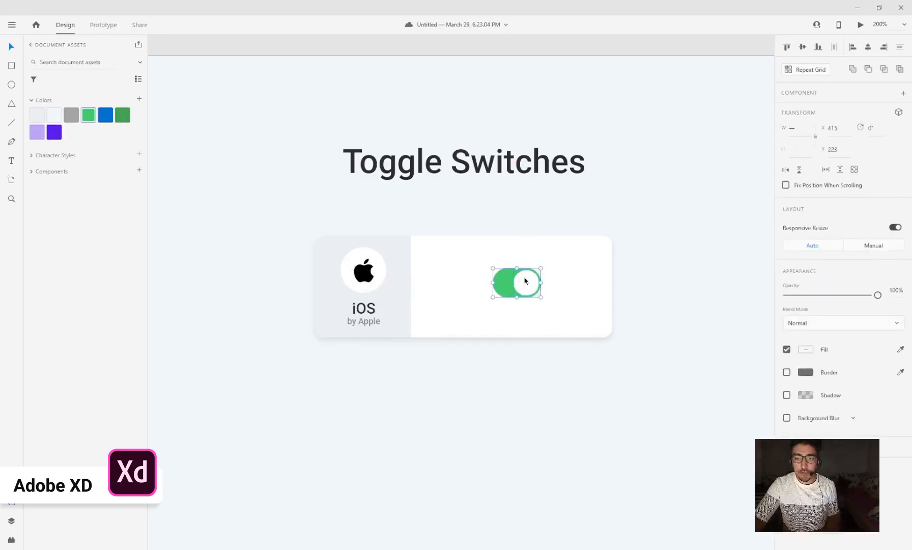
click(564, 434)
- Turn the whole iOS card into a repeat grid and extend it downward to four stacked cards
key(ctrl+0)
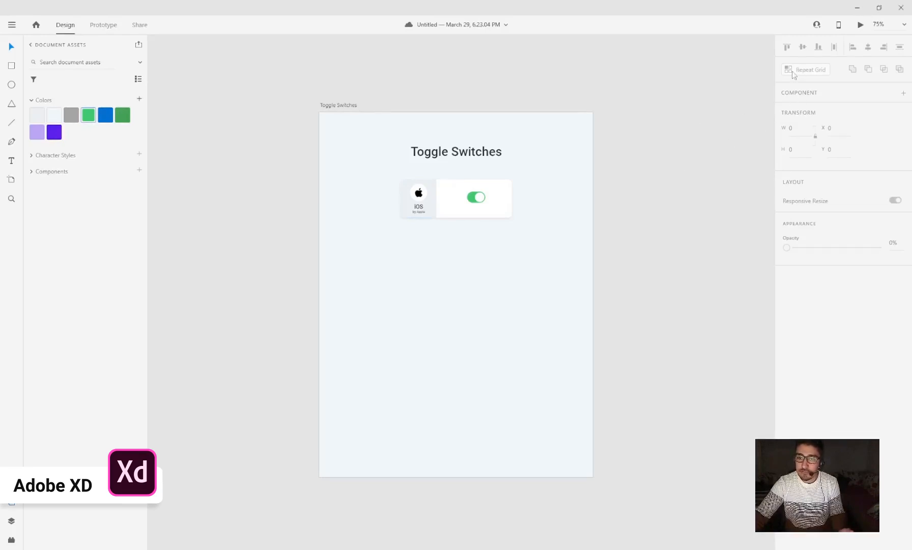
drag(533, 178, 374, 227)
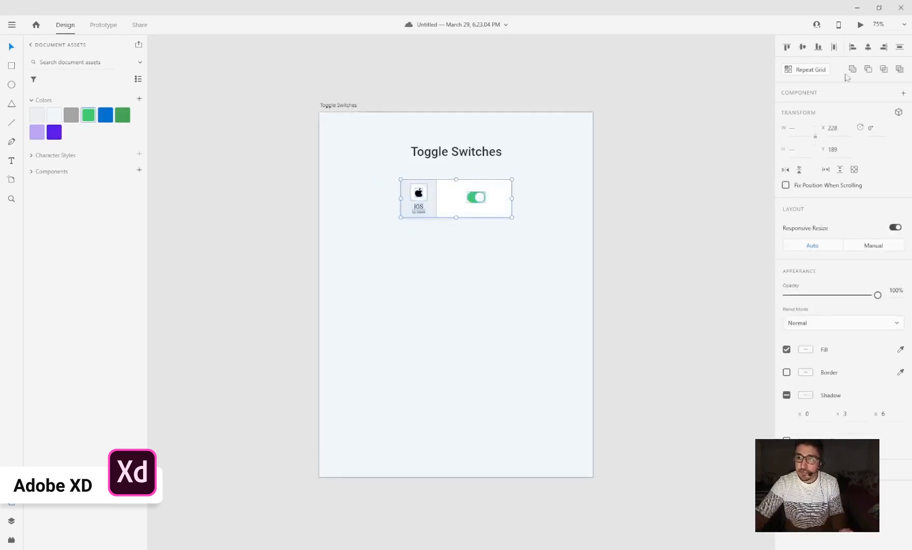
click(803, 73)
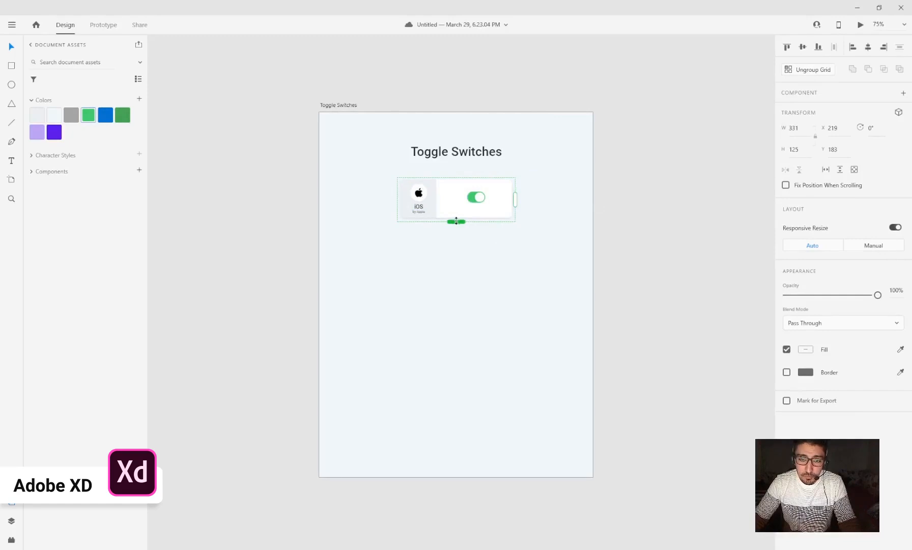
drag(456, 221, 462, 380)
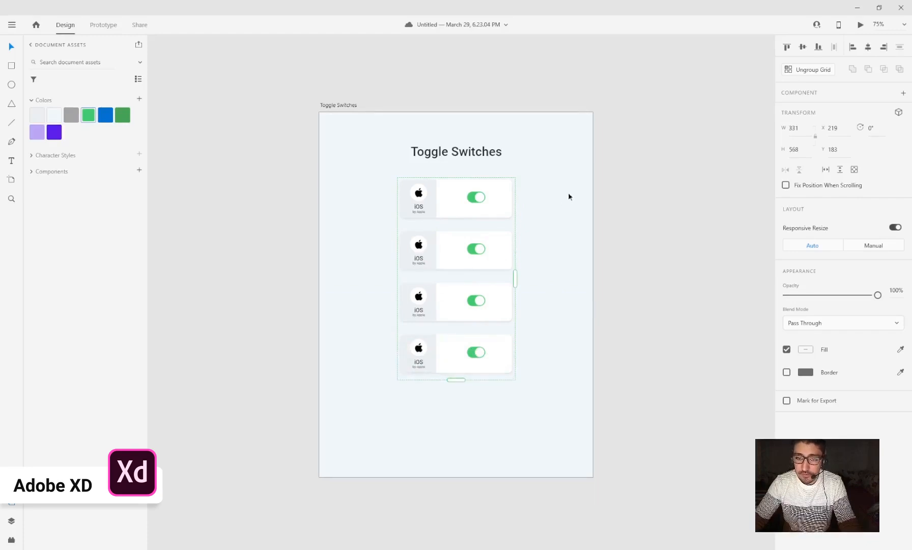
click(541, 206)
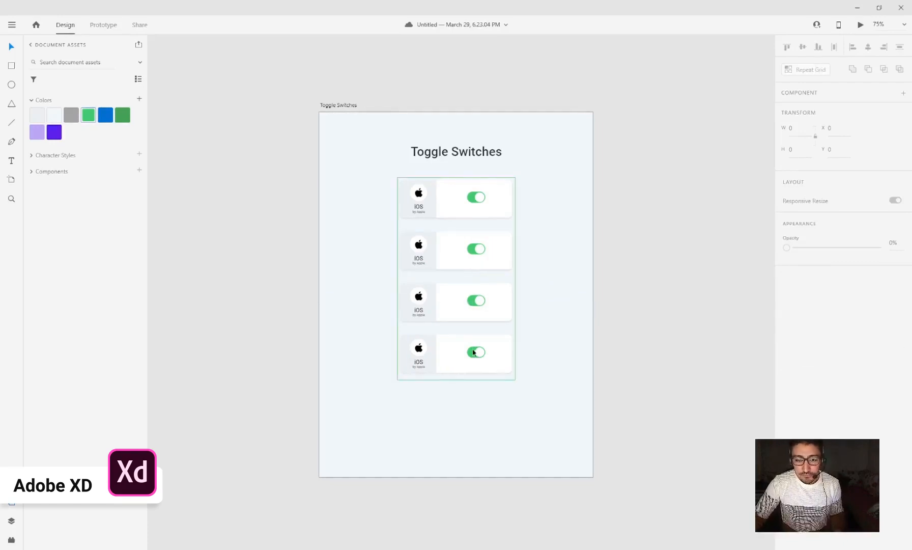
- Tighten the vertical spacing between the cards of the repeat grid
click(461, 377)
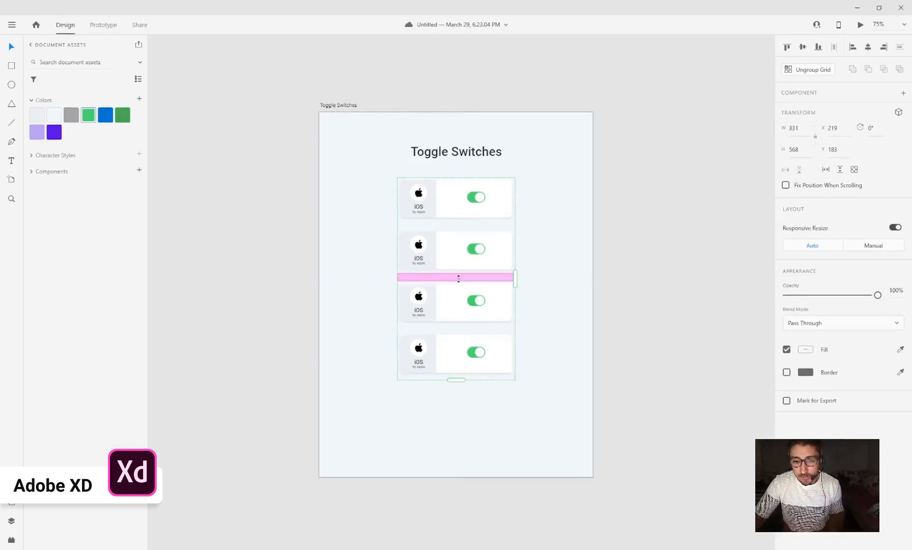
drag(455, 225, 462, 259)
click(554, 256)
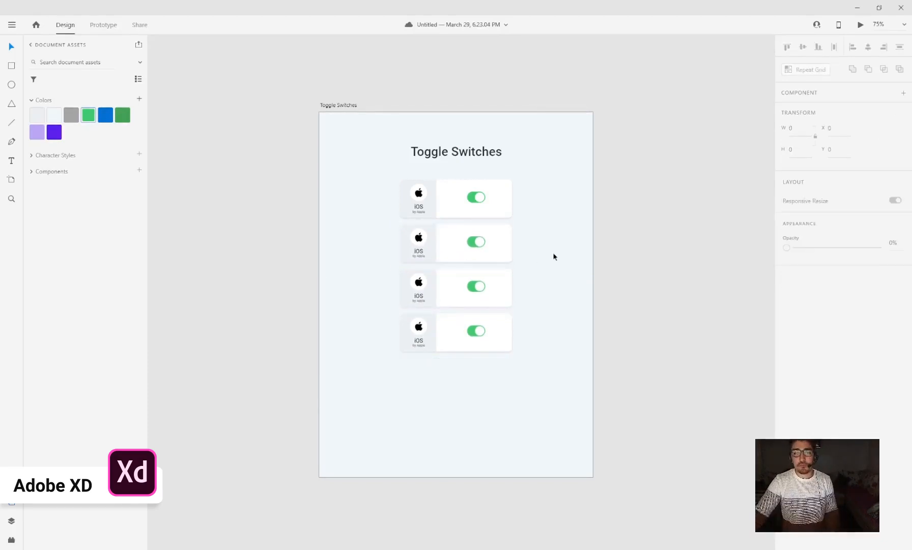
- Try importing the Google Material Design logo SVG as a separate object on the artboard
key(ctrl+plus)
key(ctrl+plus)
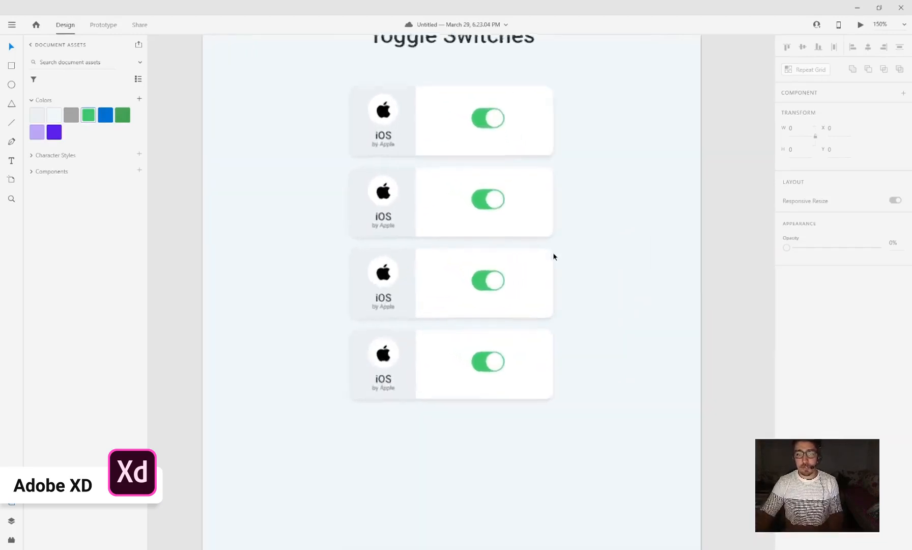
drag(598, 122, 600, 185)
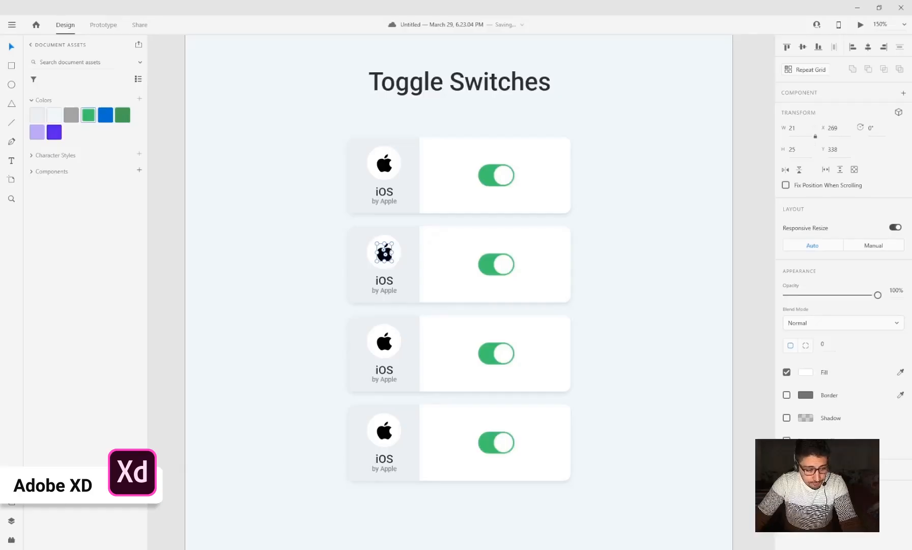
click(298, 314)
click(12, 25)
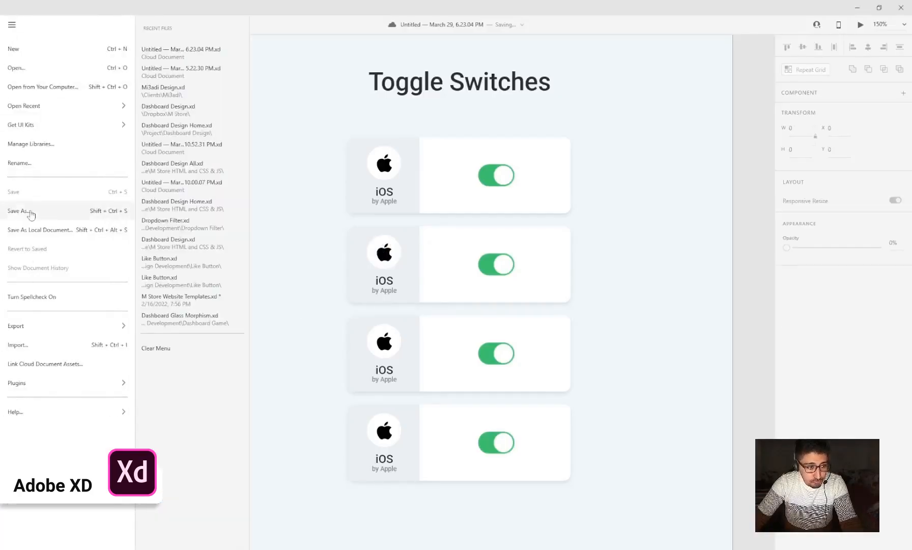
click(18, 344)
click(326, 116)
drag(644, 46, 891, 100)
drag(575, 163, 529, 178)
drag(836, 102, 682, 96)
click(825, 536)
- Scale down the imported Material Design logo and cut it from the artboard
key(ctrl+minus)
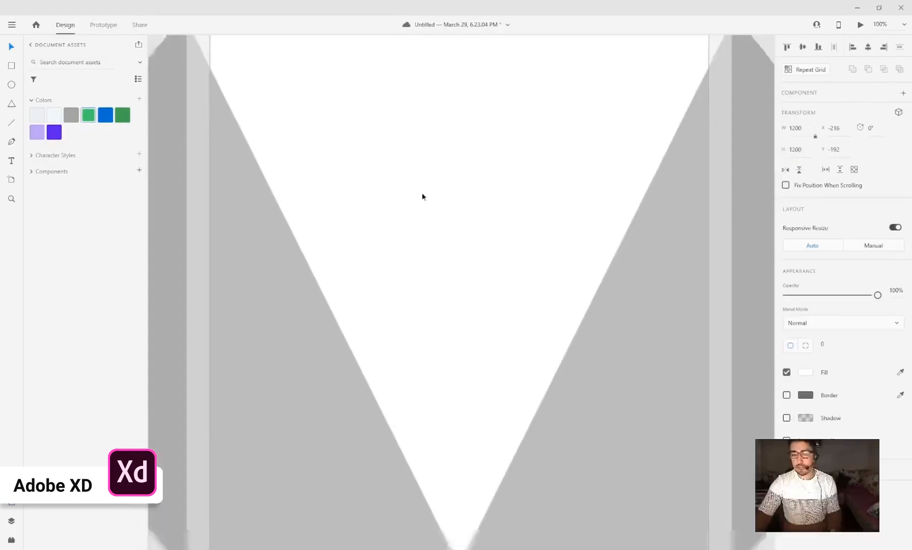
key(ctrl+minus)
key(ctrl+minus)
key(ctrl+minus)
drag(553, 199, 469, 283)
key(ctrl+plus)
key(ctrl+plus)
key(ctrl+plus)
key(ctrl+plus)
key(ctrl+plus)
drag(516, 236, 420, 205)
key(ctrl+x)
- Replace the second card's Apple logo with the Google Material Design logo SVG and enlarge it slightly within its white circle
click(365, 246)
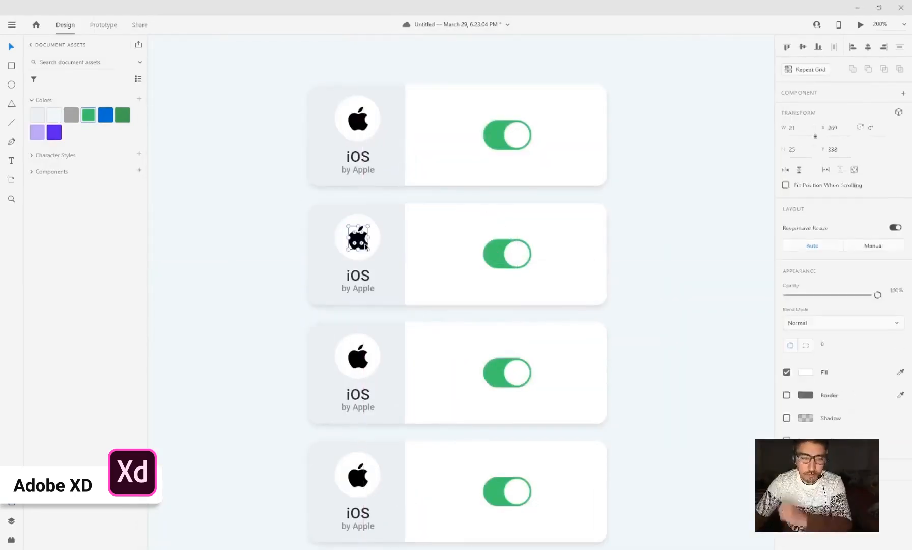
right_click(361, 238)
click(395, 146)
double_click(304, 161)
key(ctrl+plus)
key(ctrl+plus)
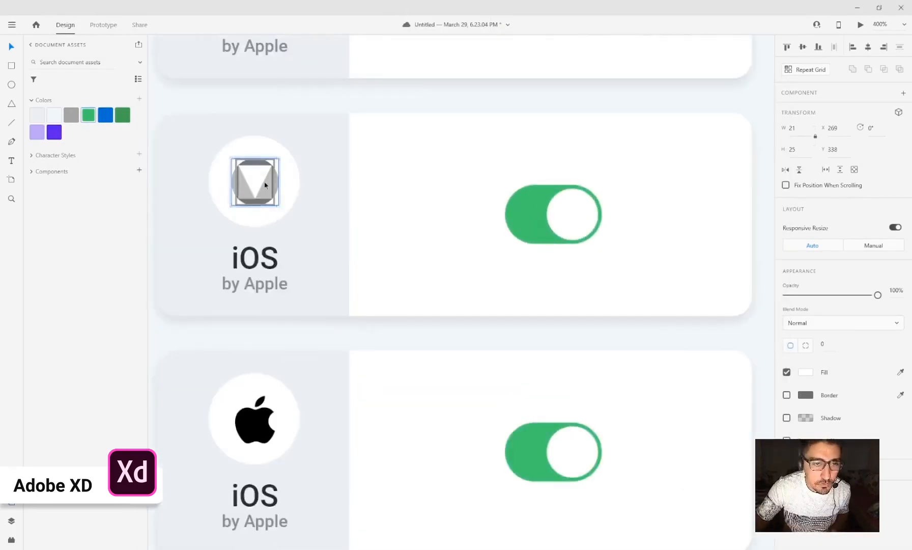
mouse_move(279, 205)
mouse_down()
mouse_move(286, 214)
mouse_move(270, 196)
mouse_move(288, 182)
mouse_move(257, 188)
mouse_move(285, 217)
mouse_up()
- Change the second card's heading to "Material Design" and fit it in smaller text beneath the logo
double_click(239, 257)
double_click(234, 257)
text(Material)
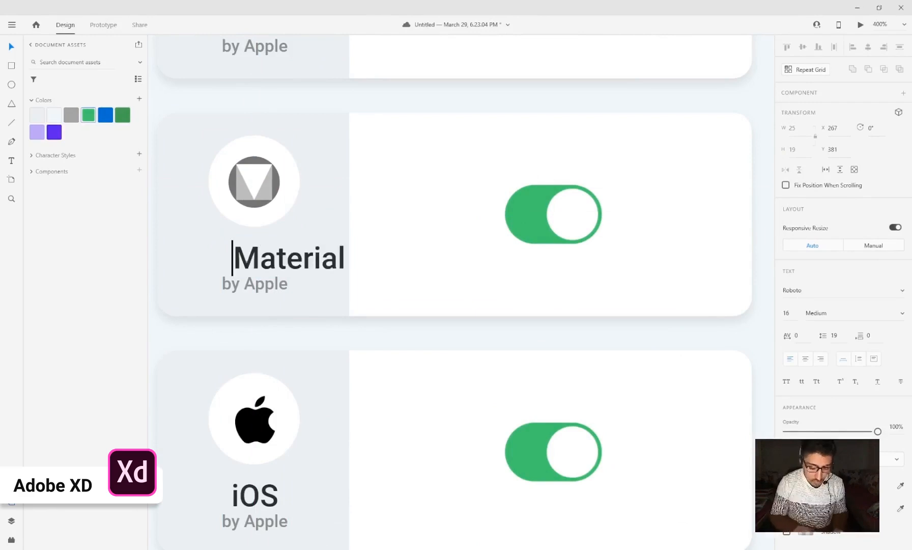
text( Design)
key(Escape)
drag(365, 272, 278, 270)
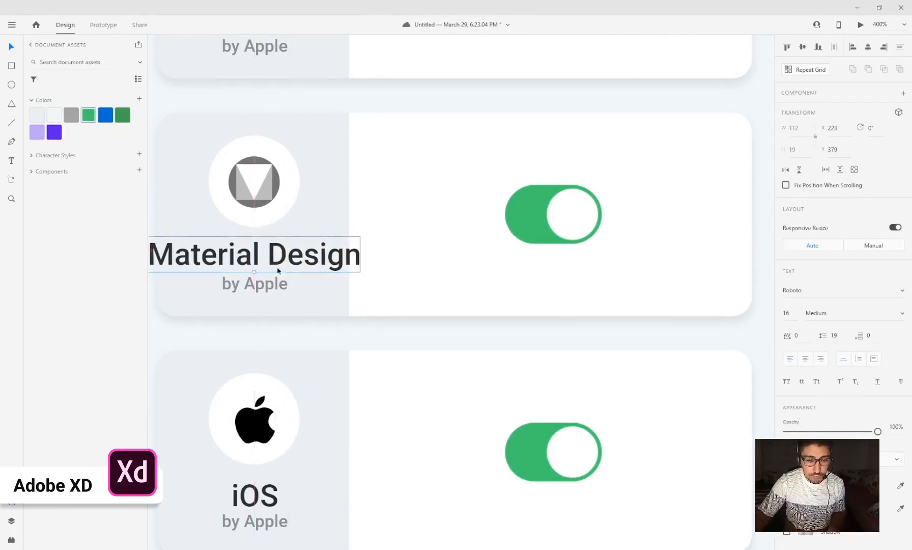
- Change the second card's subtitle to "by Google"
double_click(257, 277)
key(BackSpace)
text(Goo)
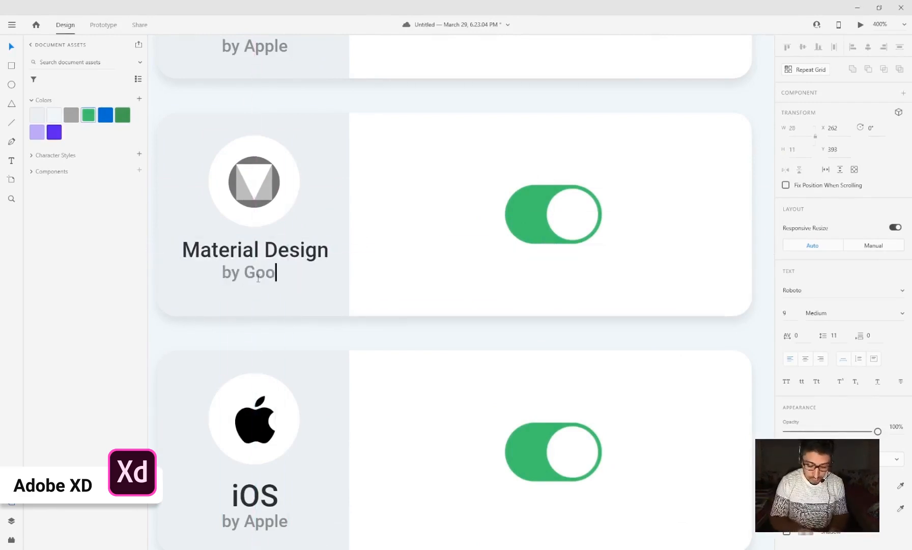
text(gle)
key(Escape)
- Centre the "Material Design" and "by Google" labels beneath the logo in the grey part of the card
shift+click(257, 250)
drag(257, 252, 255, 252)
shift+click(254, 217)
shift+click(254, 184)
shift+click(321, 168)
scroll(435, 237, up, 1)
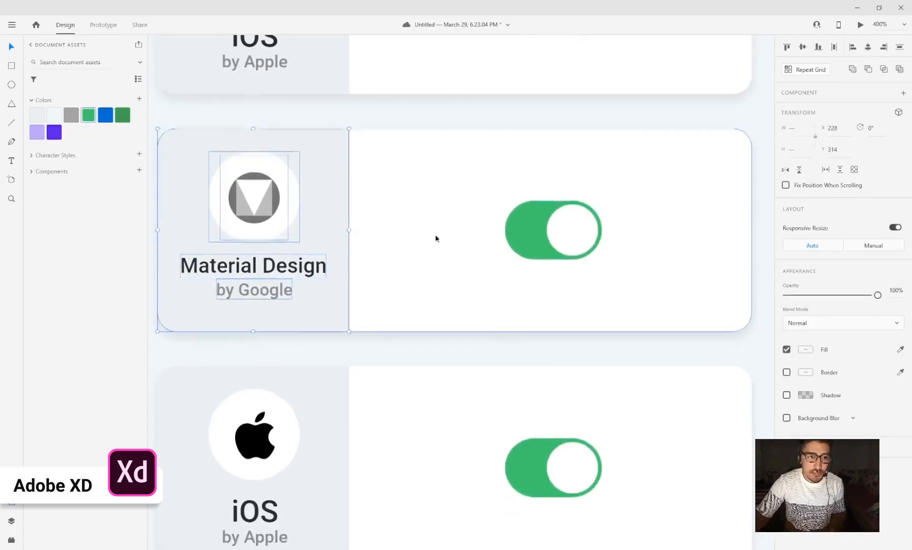
click(438, 339)
- Delete the green pill from the Material Design card and select the remaining white knob
scroll(440, 338, down, 1)
scroll(440, 337, up, 2)
click(538, 293)
drag(537, 290, 531, 293)
key(Delete)
click(569, 280)
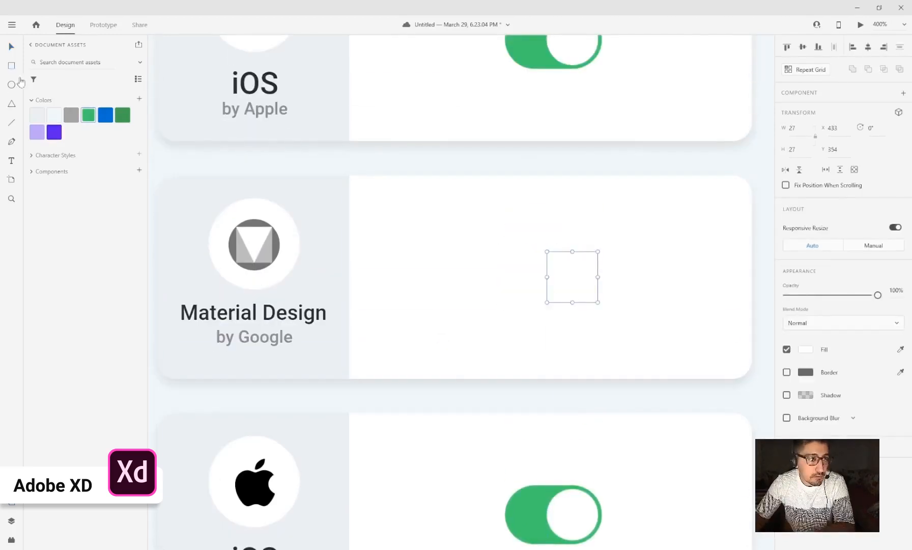
- Draw a 51 by 21 rectangle beside the Material knob, remove its border and place it at about X 392, Y 358
click(11, 65)
drag(475, 263, 571, 302)
click(786, 394)
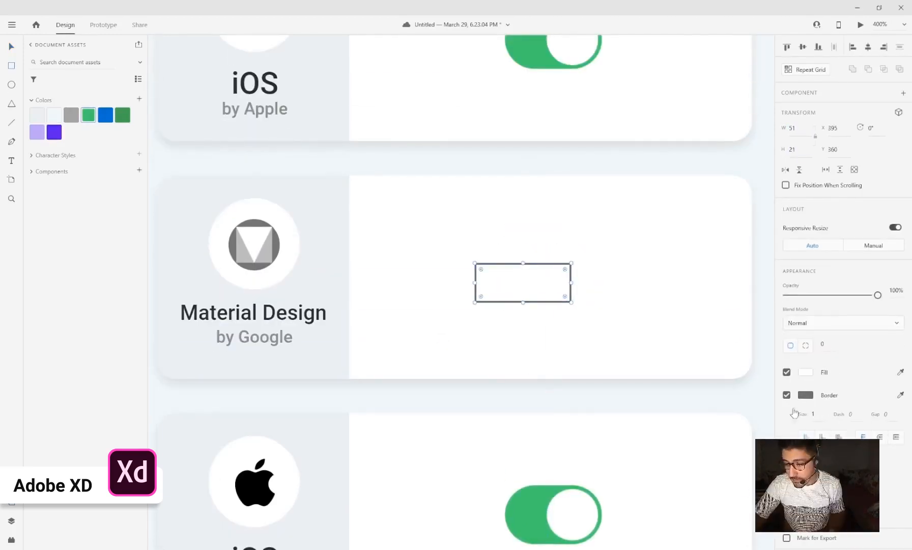
click(786, 394)
drag(513, 301, 522, 292)
- Fill the Material track rectangle with light purple and its knob circle with deep violet from the saved colours
click(38, 133)
click(585, 288)
click(54, 132)
click(535, 288)
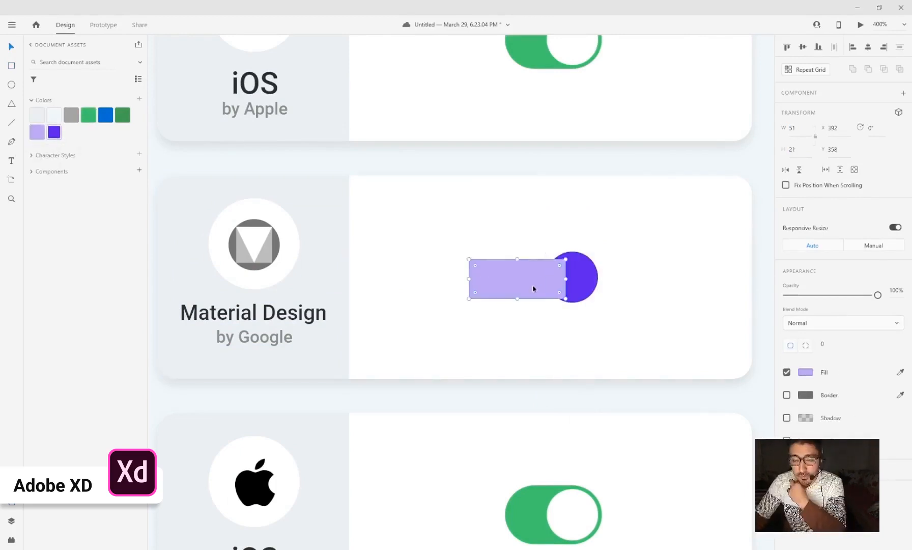
- Bring the violet knob in front of the track and round the track's corners into a full pill
right_click(583, 288)
click(739, 274)
drag(590, 291, 587, 292)
drag(506, 283, 478, 281)
drag(532, 264, 500, 294)
- Align the Material knob and track at their vertical middles and right edges
shift+click(571, 285)
click(802, 48)
click(884, 49)
- Replace the third card's Apple logo with the blue hexagon Carbon logo image and fit it within its white circle
scroll(566, 285, down, 4)
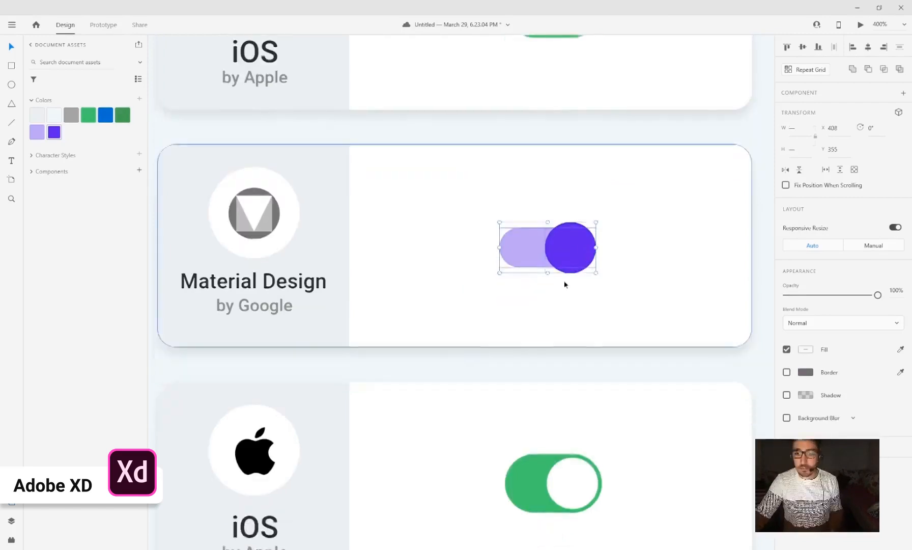
click(250, 316)
right_click(250, 316)
click(295, 145)
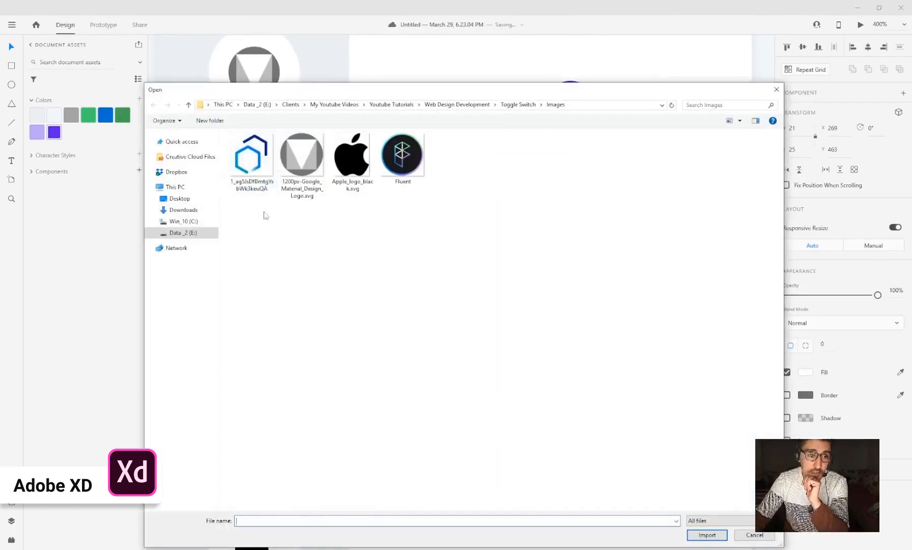
double_click(249, 155)
drag(275, 286, 286, 273)
- Change the third card's labels to "Carbon" and "by IBM" and centre them under the logo
double_click(265, 387)
text(Carbon)
drag(271, 387, 244, 383)
double_click(266, 412)
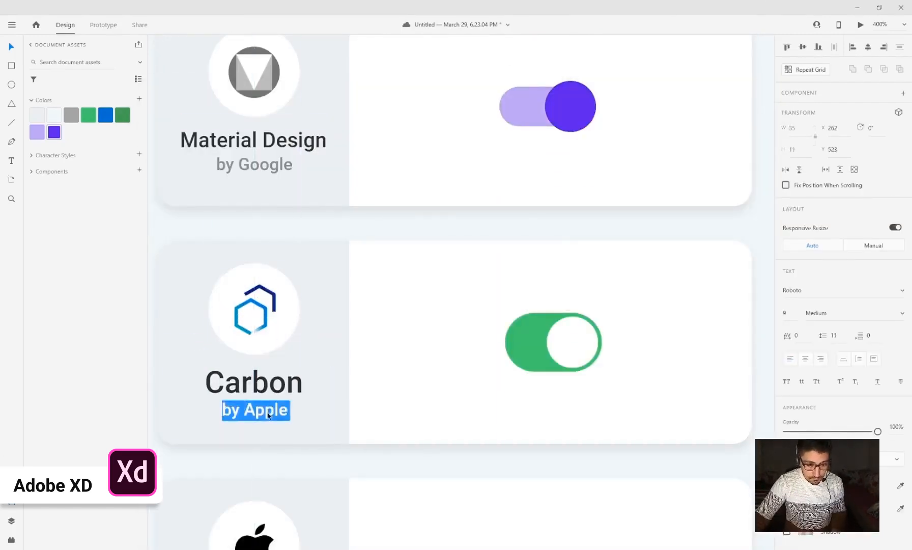
text(by IBM)
drag(266, 413, 272, 413)
- Replace the green pill in the Carbon card with a newly drawn rectangle 51 wide
click(527, 346)
key(Delete)
key(r)
drag(486, 311, 578, 358)
click(793, 128)
text(51)
key(Tab)
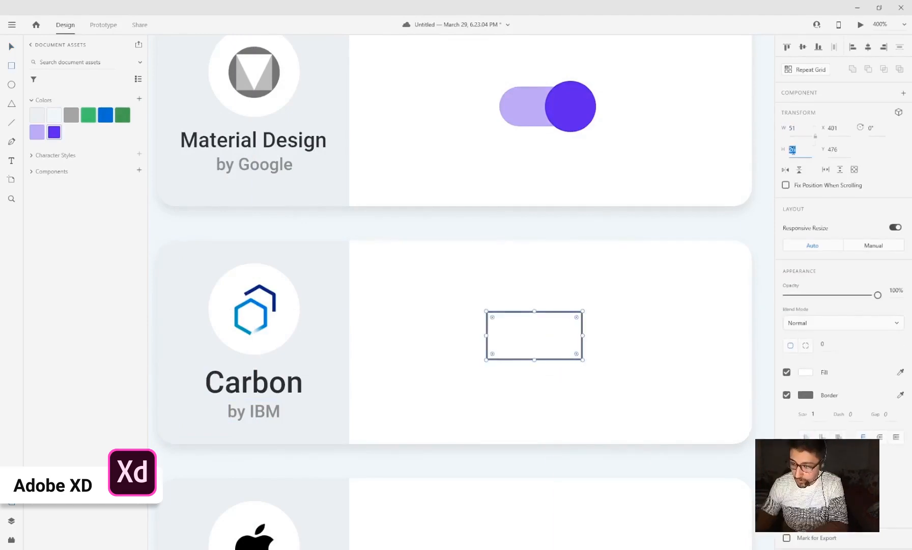
- Round the Carbon rectangle into a pill beside the knob, fill it with dark green and remove its border
click(569, 367)
mouse_move(535, 335)
mouse_down()
mouse_move(524, 360)
mouse_move(537, 344)
mouse_move(568, 349)
mouse_up()
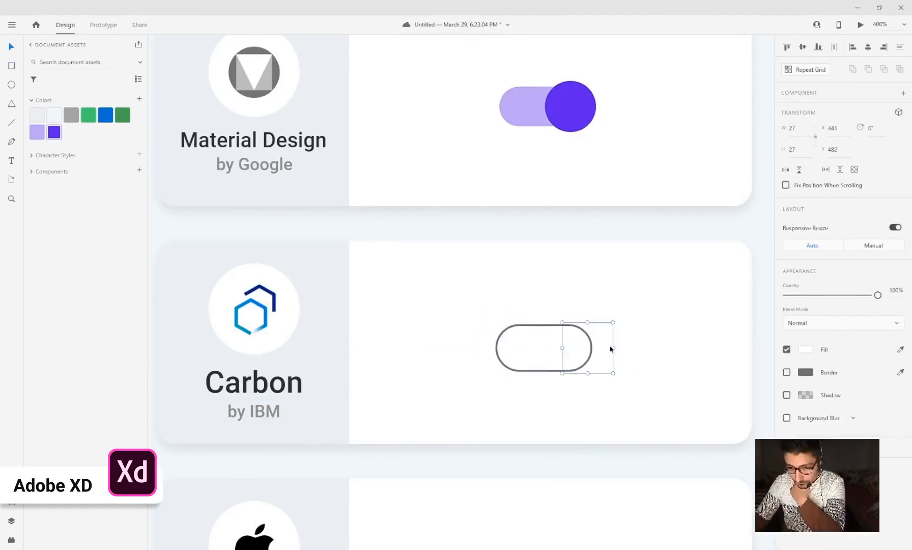
click(123, 115)
click(787, 395)
- Bring the Carbon card's white knob to the front and place it over the right end of the dark green pill
click(603, 348)
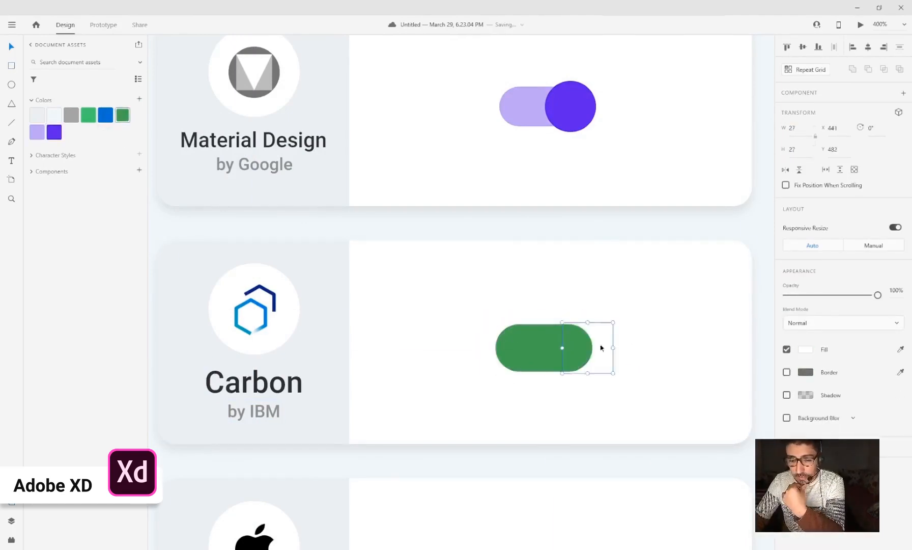
right_click(601, 351)
click(636, 229)
drag(602, 348, 567, 349)
- Resize the Carbon knob to 20 by 20 and line it up vertically within the dark green pill
click(793, 129)
text(20)
key(Tab)
click(519, 348)
shift+click(539, 365)
click(683, 232)
- Replace the fourth card's Apple logo with the Fluent image and enlarge it slightly within its white circle
scroll(683, 232, down, 4)
right_click(262, 356)
click(299, 144)
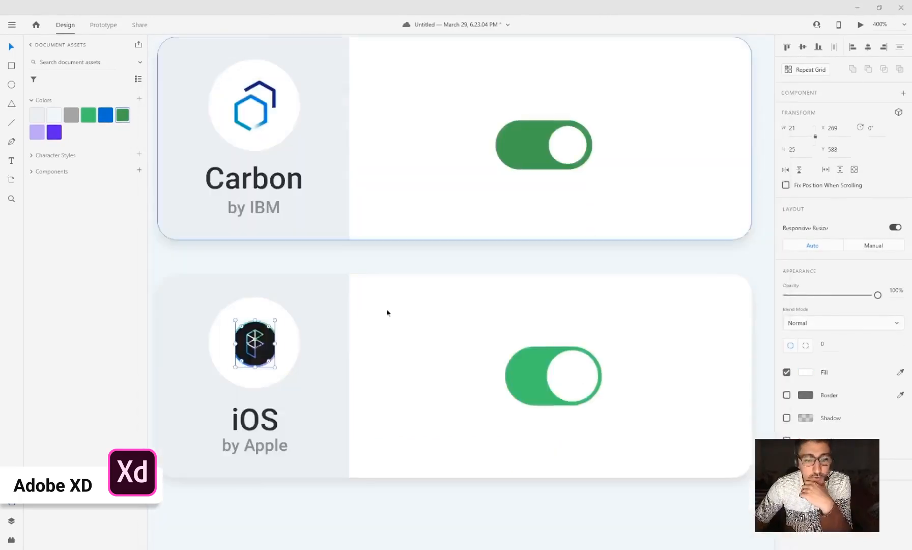
drag(277, 318, 288, 304)
- Change the fourth card's labels to "Fluent" and "by Microsoft"
triple_click(263, 423)
text(Fluent)
double_click(275, 446)
text(Microsoft)
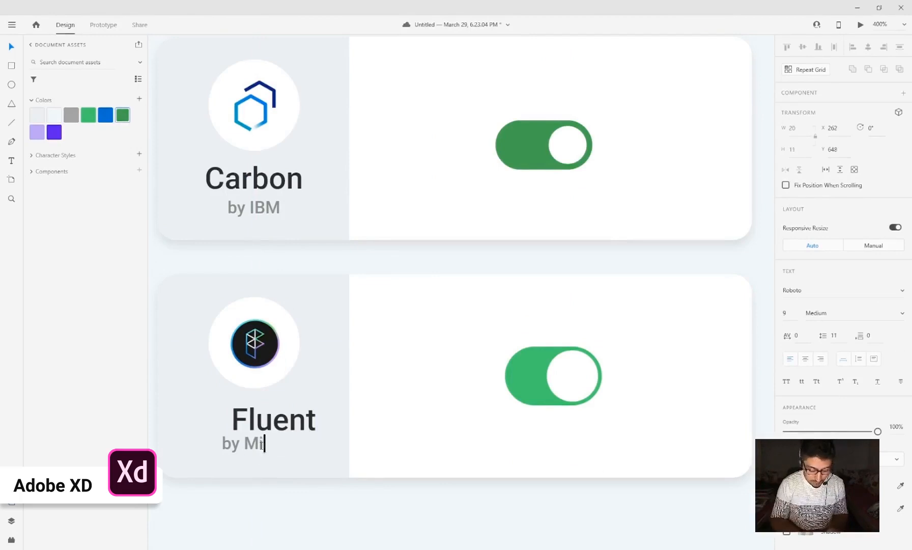
- Centre the "Fluent" and "by Microsoft" labels beneath the fourth card's logo
scroll(293, 423, up, 1)
scroll(293, 424, down, 2)
drag(274, 393, 253, 393)
drag(275, 419, 257, 419)
click(261, 351)
click(258, 419)
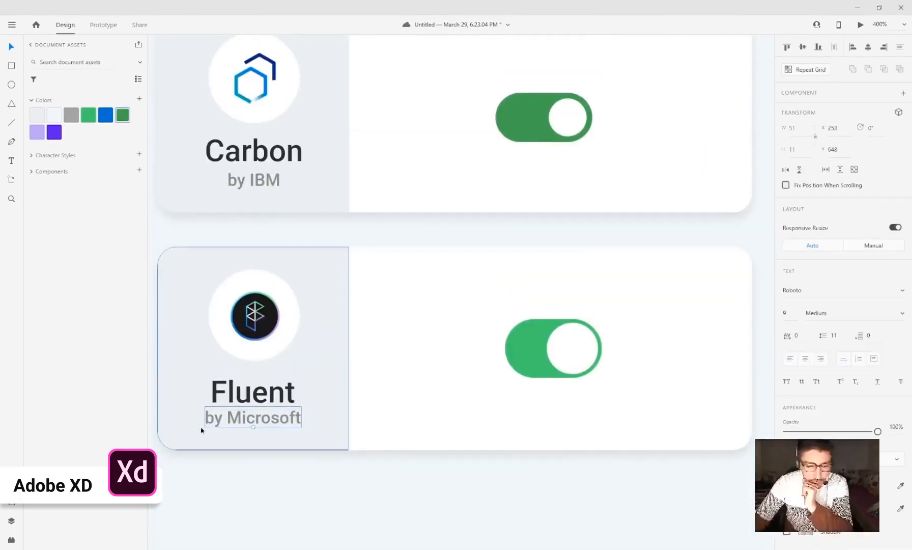
- Set the "by Microsoft" label to the Light weight and the "by IBM" label to Thin
click(834, 313)
key(Up)
key(Up)
key(Up)
key(Up)
click(254, 180)
click(814, 313)
key(Up)
key(Up)
key(Up)
key(Up)
- Delete the fourth card's green pill and draw a new rectangle in its place
click(533, 353)
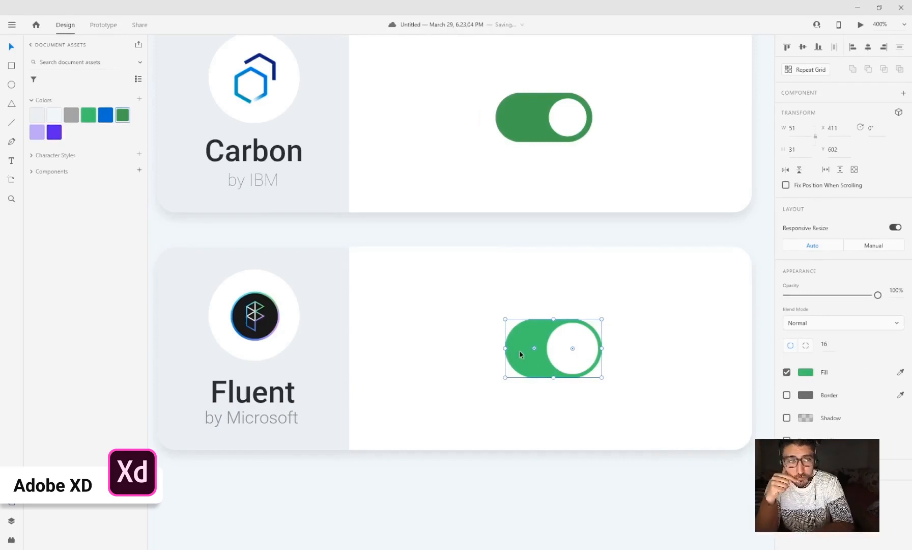
key(Delete)
key(r)
mouse_move(504, 317)
mouse_down()
mouse_move(550, 354)
mouse_move(588, 354)
mouse_move(576, 340)
mouse_move(582, 370)
mouse_move(558, 341)
mouse_up()
key(v)
click(520, 136)
click(549, 319)
- Size the Fluent card's new pill to 51 by 25, remove its border and fill it with the saved blue
click(793, 128)
text(51)
key(Tab)
text(25)
key(Return)
click(787, 395)
click(105, 115)
- Shrink the Fluent card's white knob and nudge it into place inside the blue pill
key(e)
key(v)
drag(597, 367, 558, 348)
key(Right)
key(Right)
click(550, 333)
click(803, 47)
key(ctrl+z)
- Shift the Carbon, Material Design and iOS switches to the right so they line up vertically with the Fluent switch
shift+click(576, 340)
click(584, 346)
shift+click(541, 340)
scroll(588, 337, up, 3)
drag(549, 226, 559, 224)
scroll(555, 214, up, 3)
shift+click(501, 177)
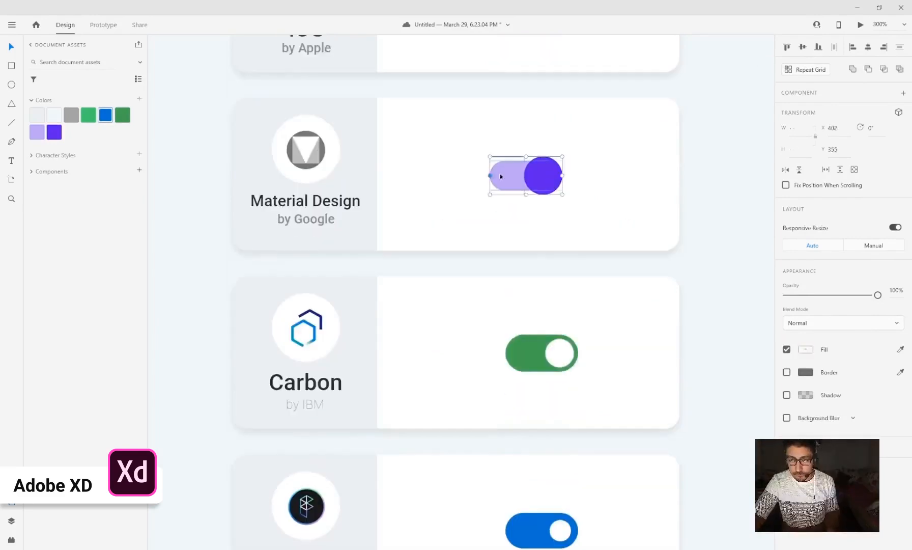
drag(500, 177, 516, 175)
scroll(535, 142, up, 3)
shift+click(515, 135)
drag(515, 135, 526, 134)
scroll(562, 197, down, 5)
scroll(562, 198, up, 5)
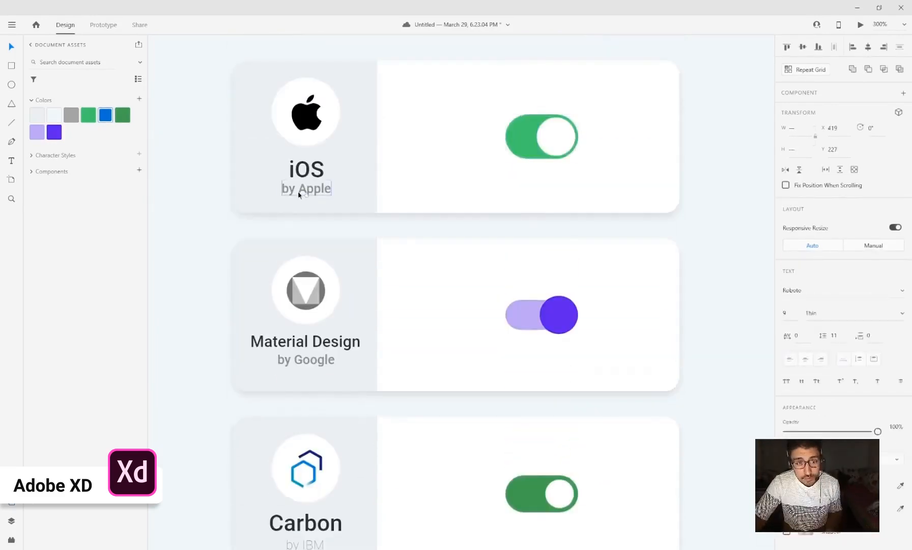
- Set the "by Apple" and "by Google" labels to the Light weight
double_click(322, 189)
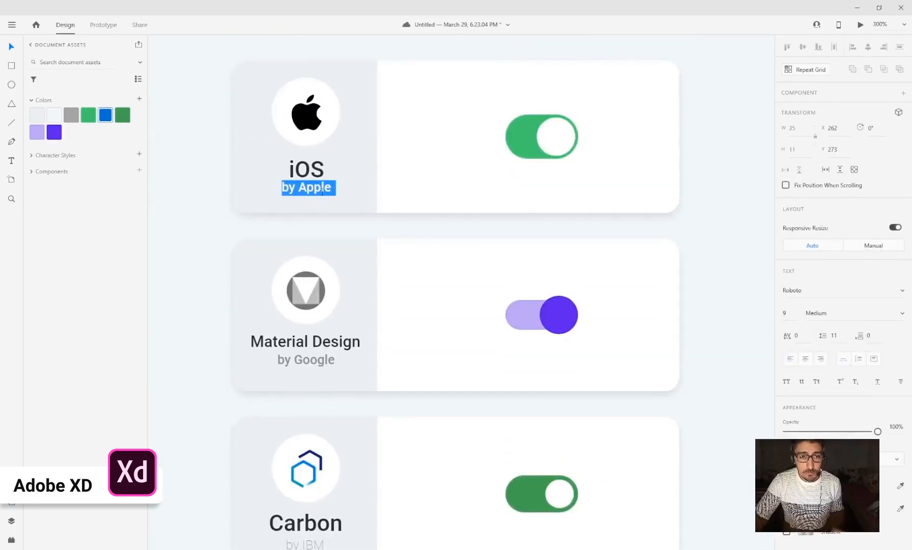
click(833, 312)
text(Light)
key(Return)
click(306, 360)
click(829, 311)
text(Light)
key(Return)
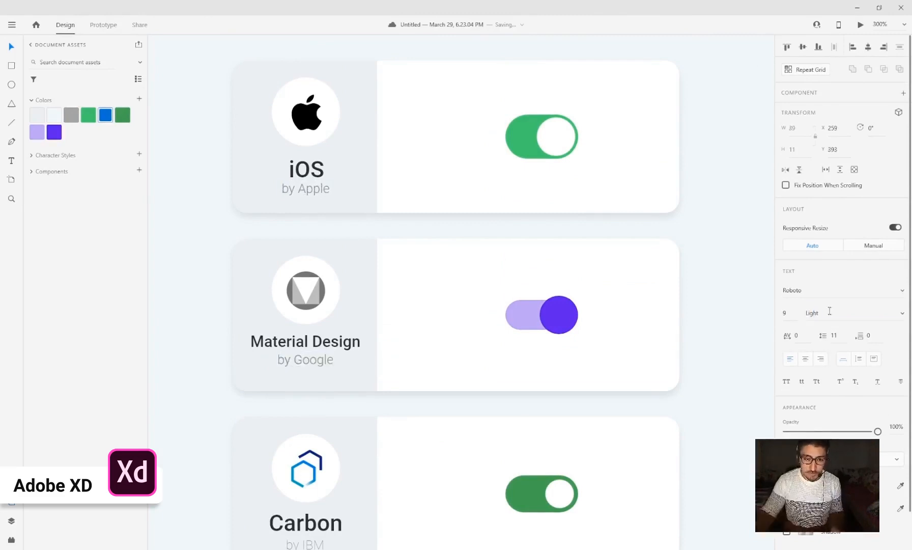
- Set the "by IBM" label to the Light weight and check that "by Microsoft" uses the same weight
scroll(458, 386, down, 3)
click(306, 434)
click(834, 309)
text(Light)
key(Return)
scroll(468, 423, down, 5)
click(306, 425)
click(829, 313)
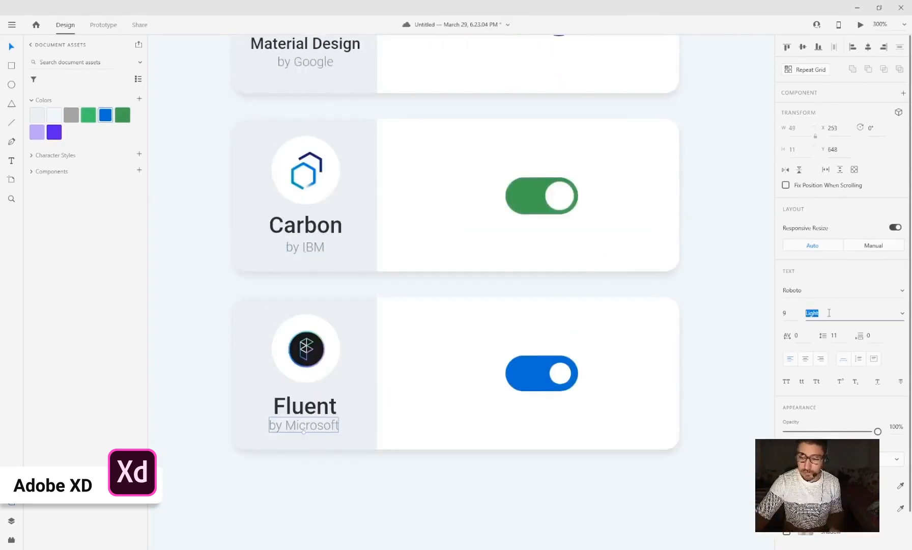
click(586, 472)
- Group the iOS card's green pill and white knob
key(ctrl+minus)
drag(662, 232, 642, 356)
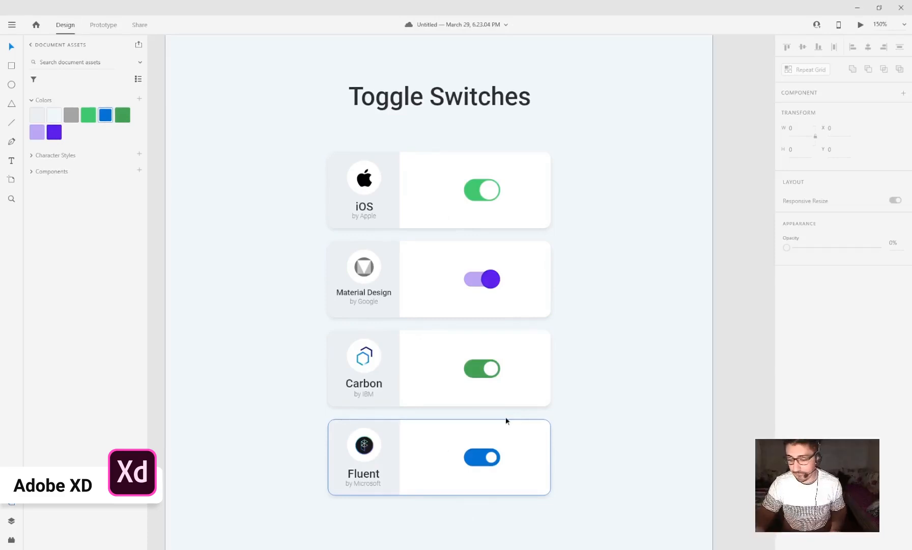
key(ctrl+equal)
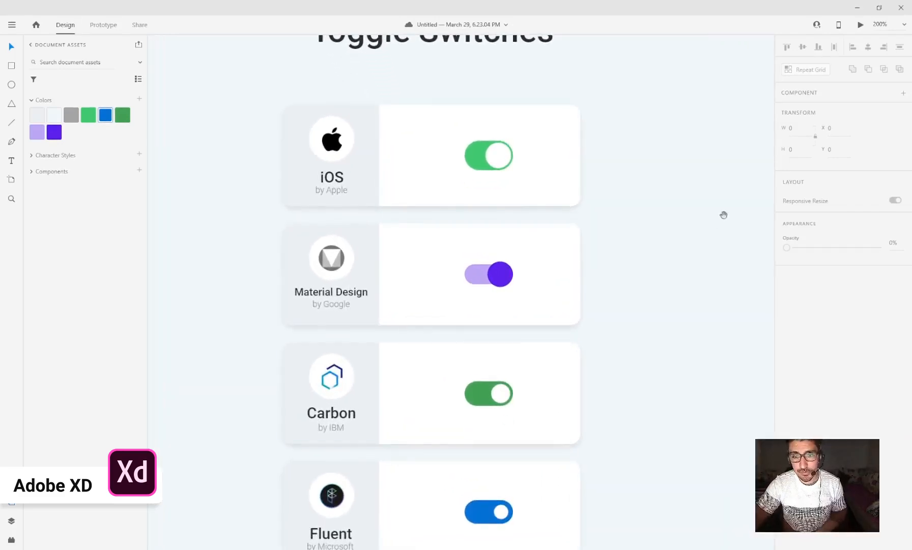
drag(723, 214, 696, 336)
key(ctrl+equal)
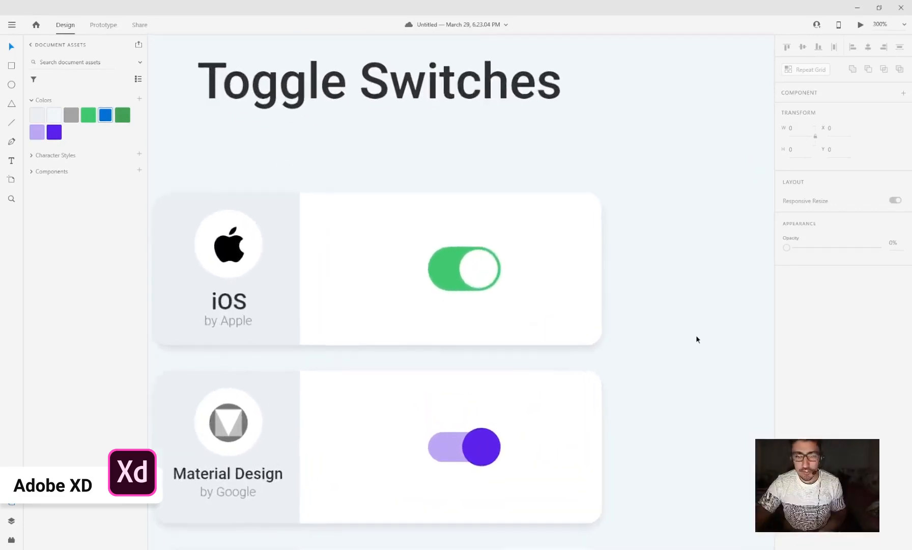
scroll(682, 326, left, 2)
scroll(682, 326, down, 1)
click(518, 231)
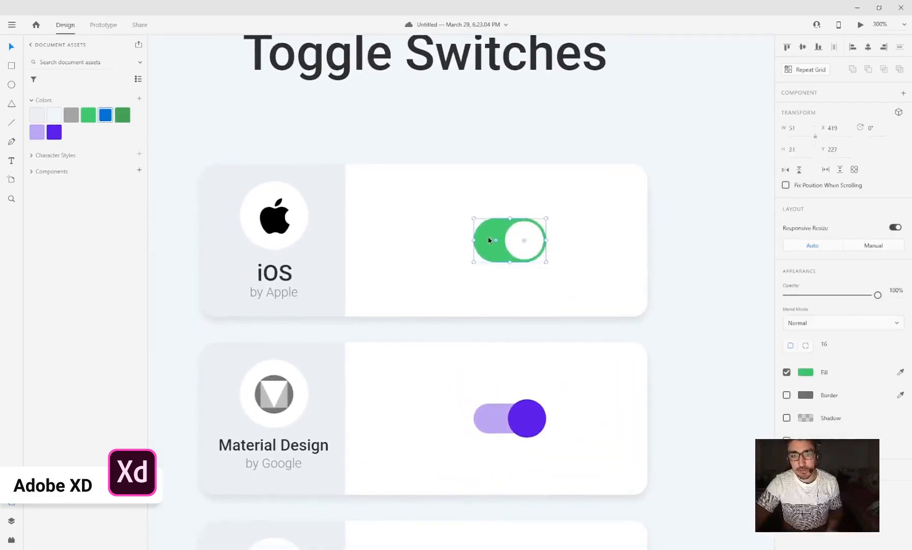
shift+click(527, 240)
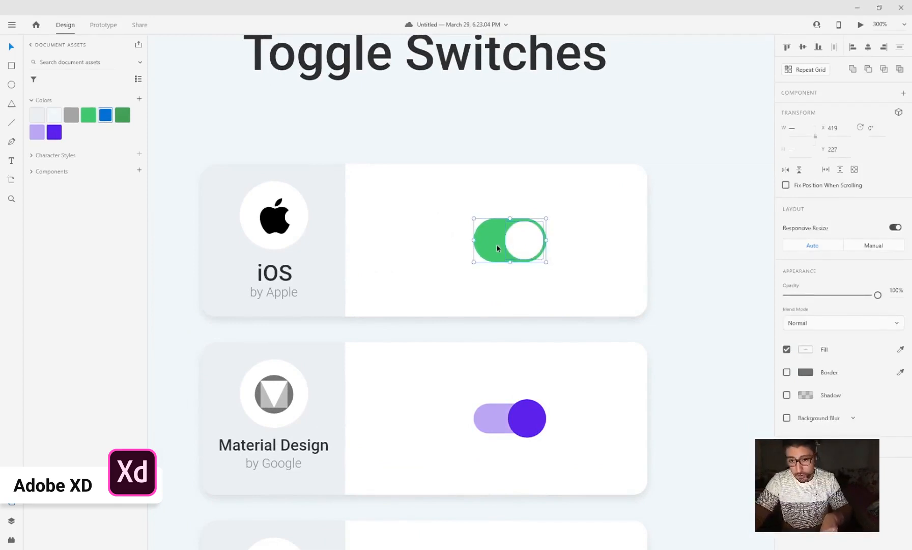
key(ctrl+g)
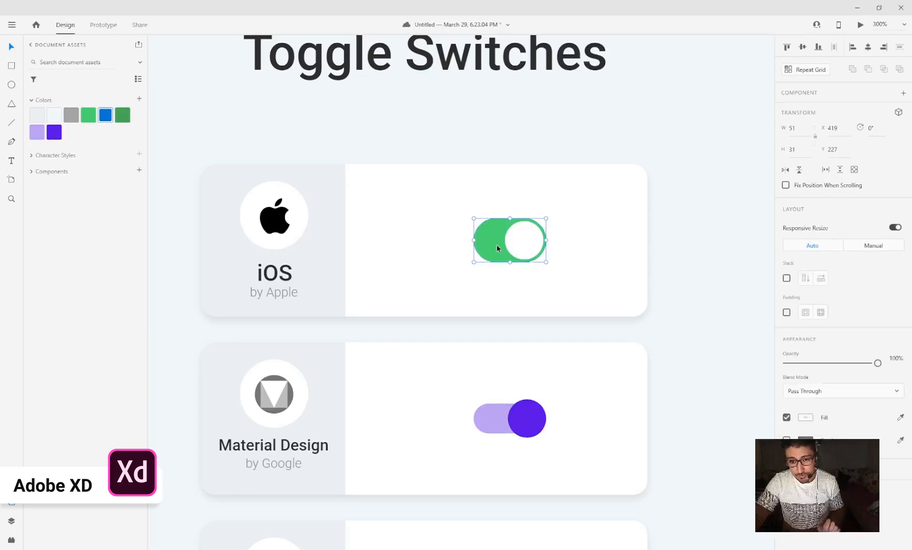
right_click(496, 246)
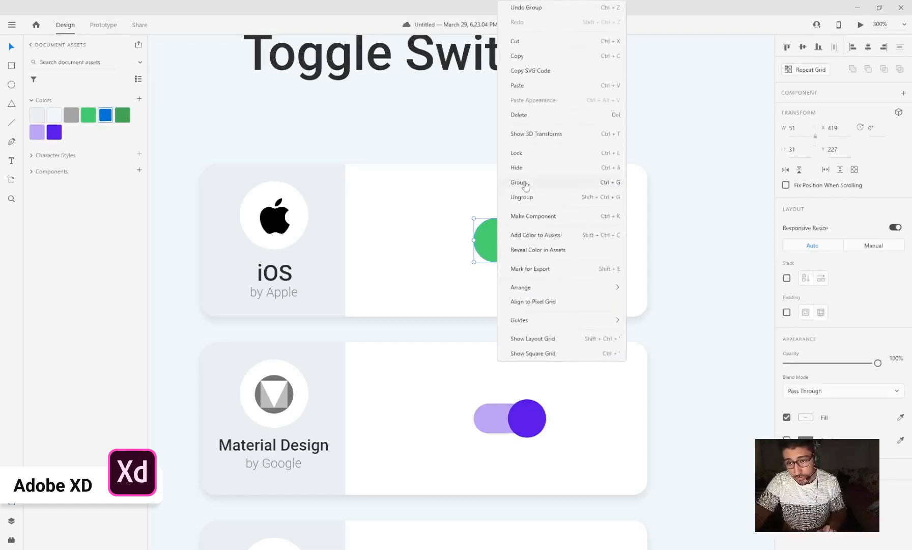
click(526, 186)
click(586, 238)
click(527, 237)
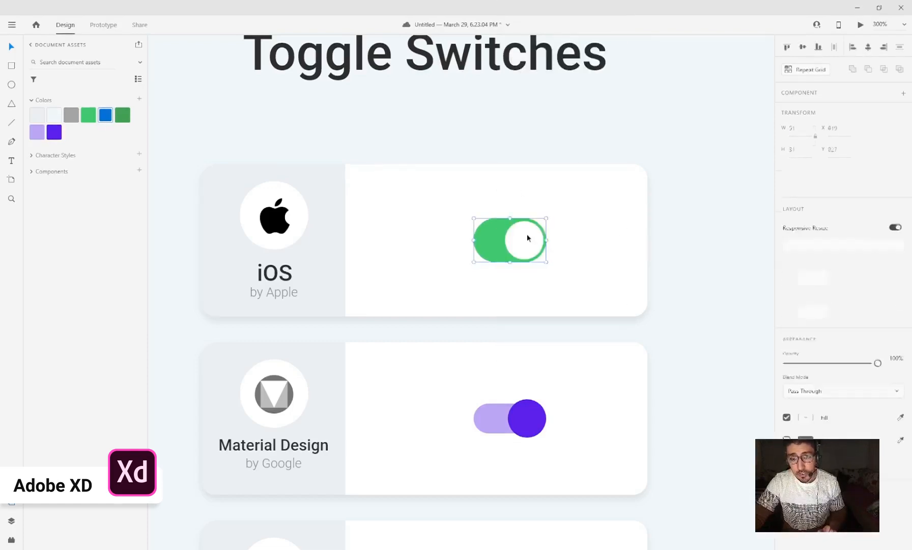
- Turn the grouped iOS switch into a component
right_click(526, 237)
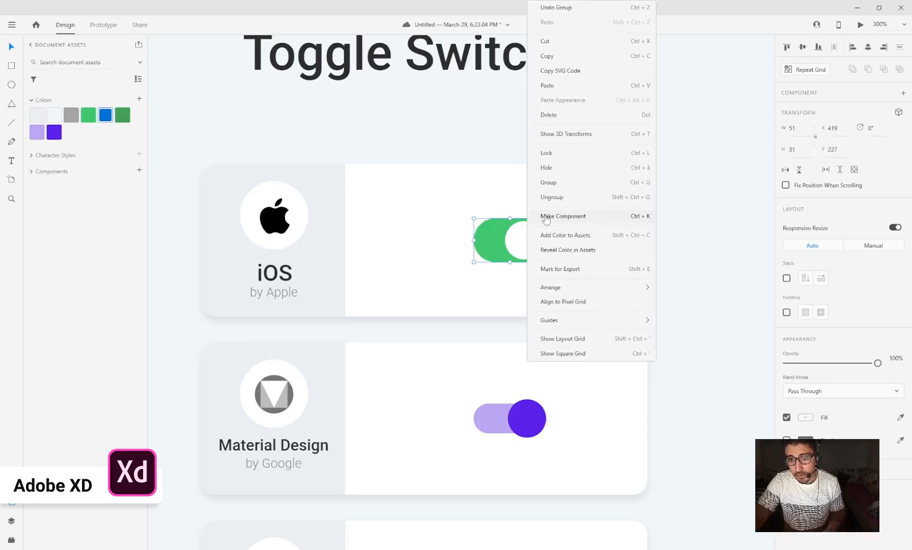
click(712, 228)
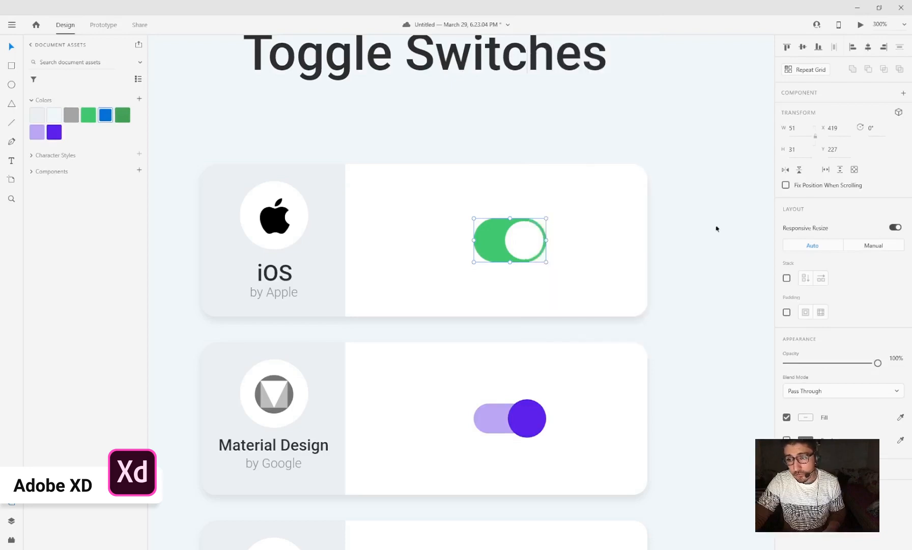
click(904, 95)
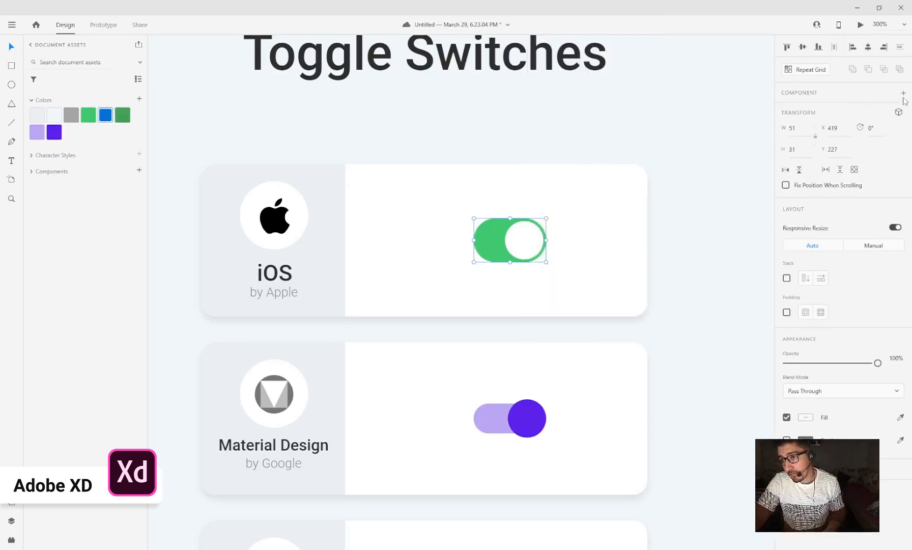
right_click(488, 238)
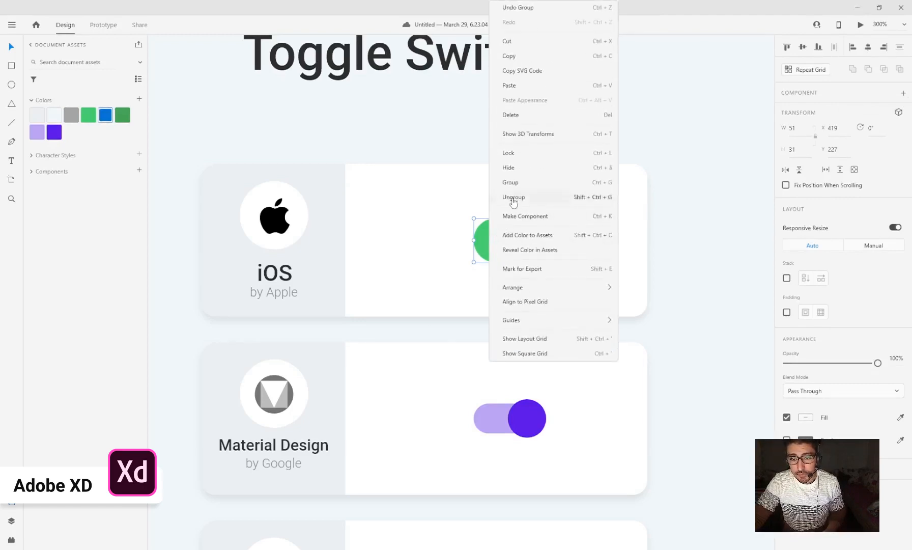
click(539, 222)
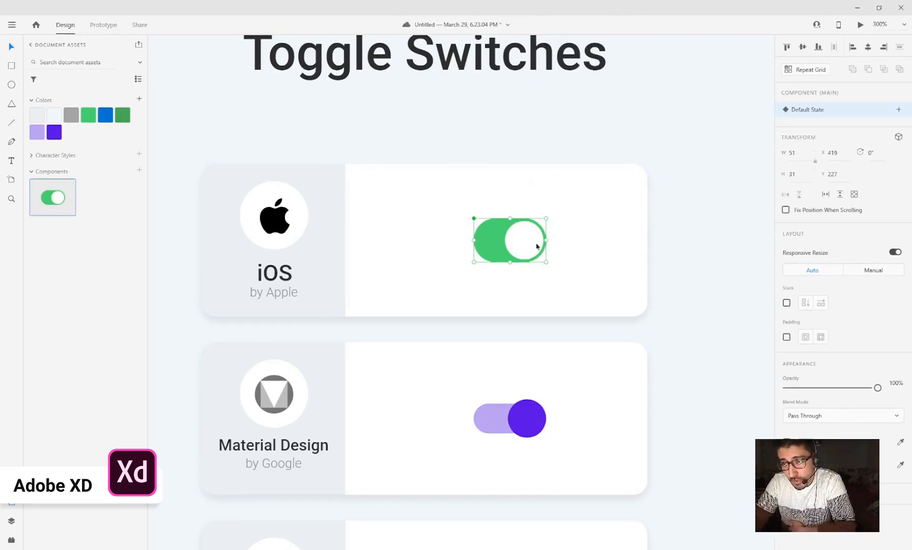
- Add a new state to the iOS switch component and name it "switch off"
click(898, 110)
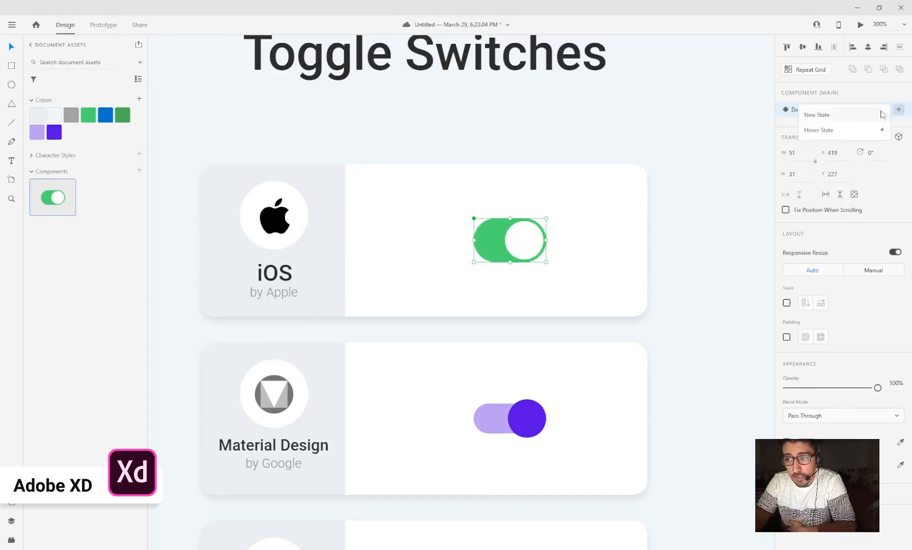
click(827, 115)
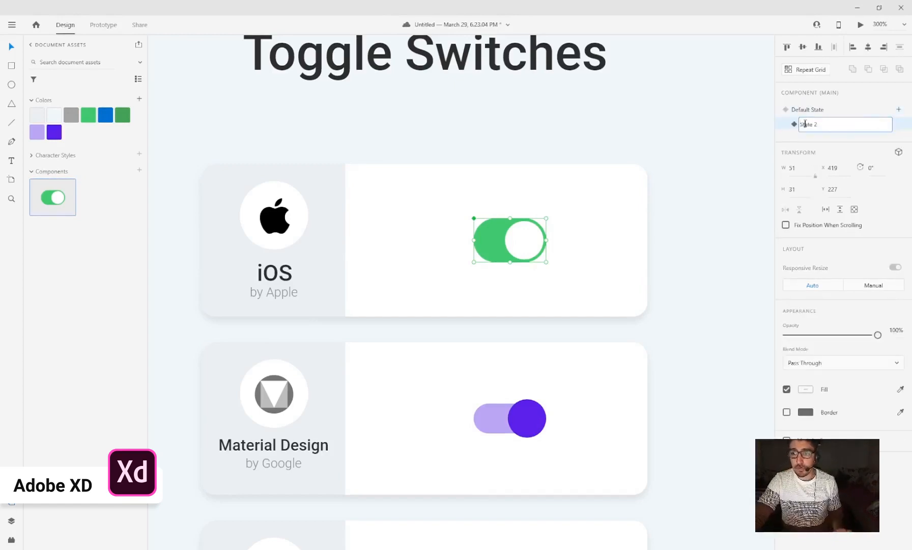
double_click(805, 124)
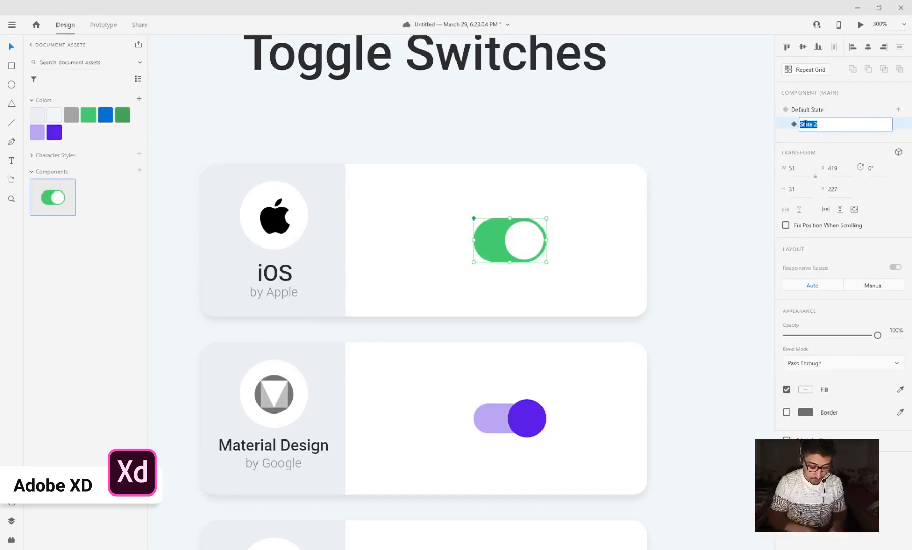
text(O)
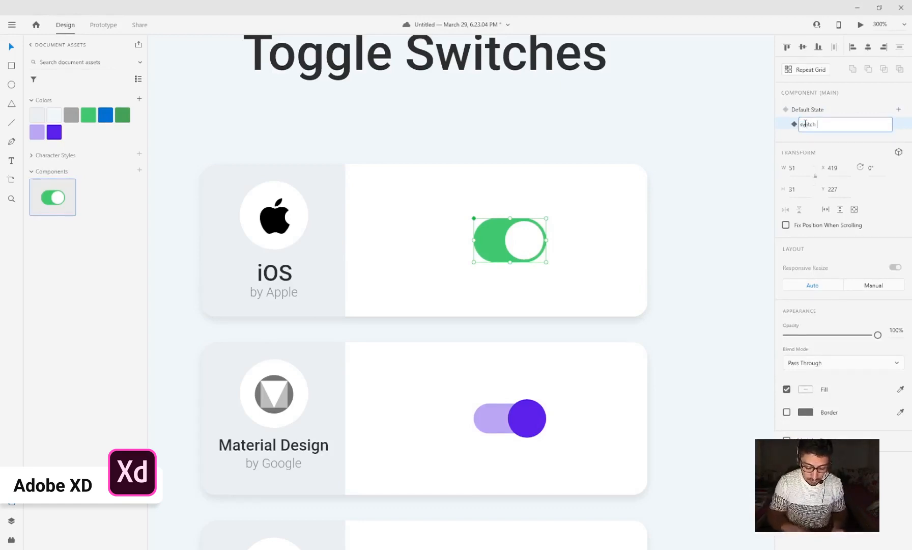
key(Return)
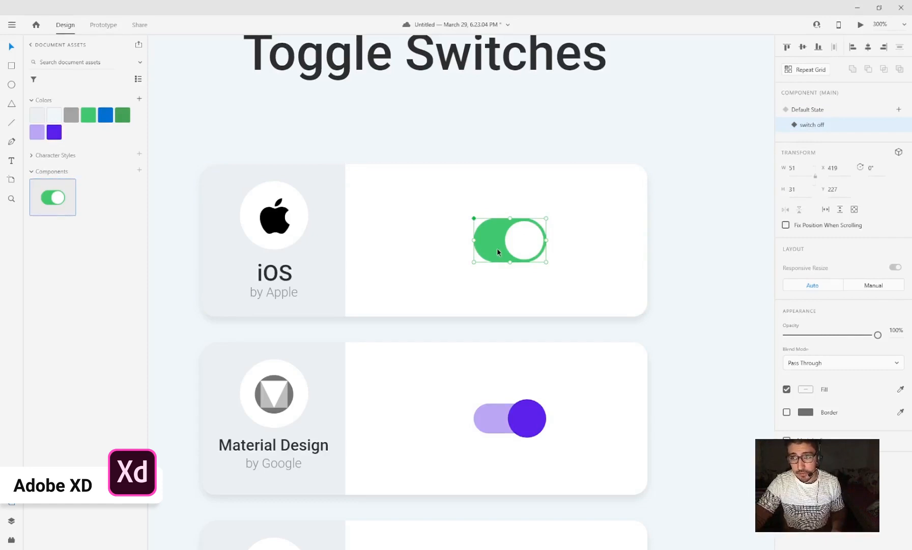
- In the iOS component's switch off state, move the white knob to the left end of the pill, at X 421
click(824, 111)
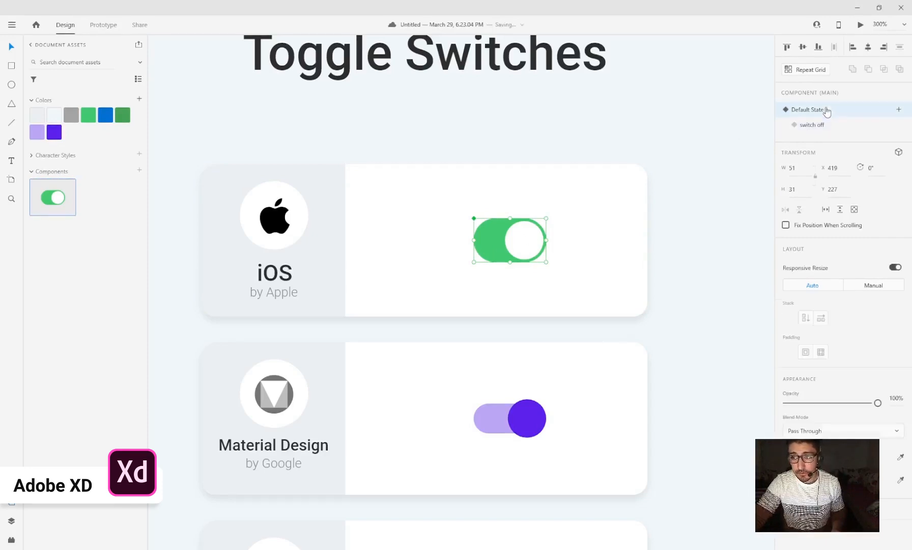
click(813, 126)
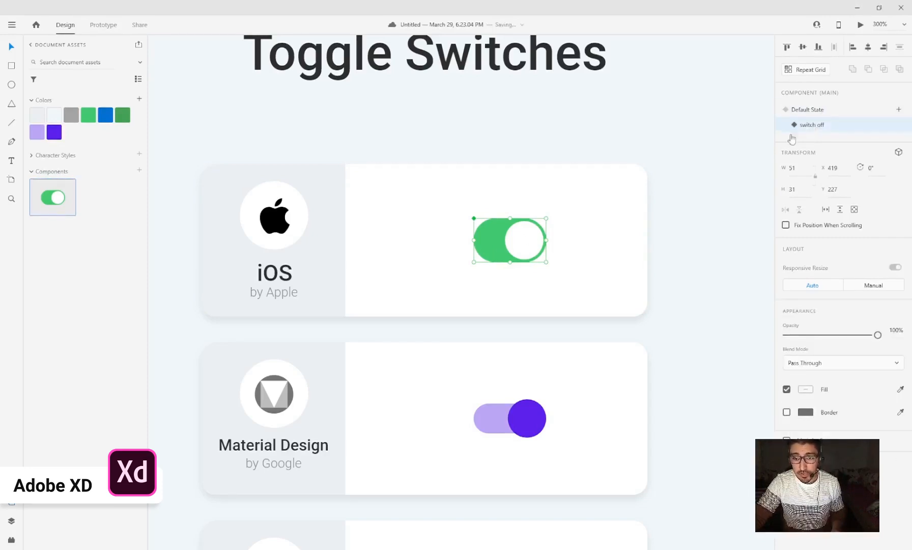
click(522, 243)
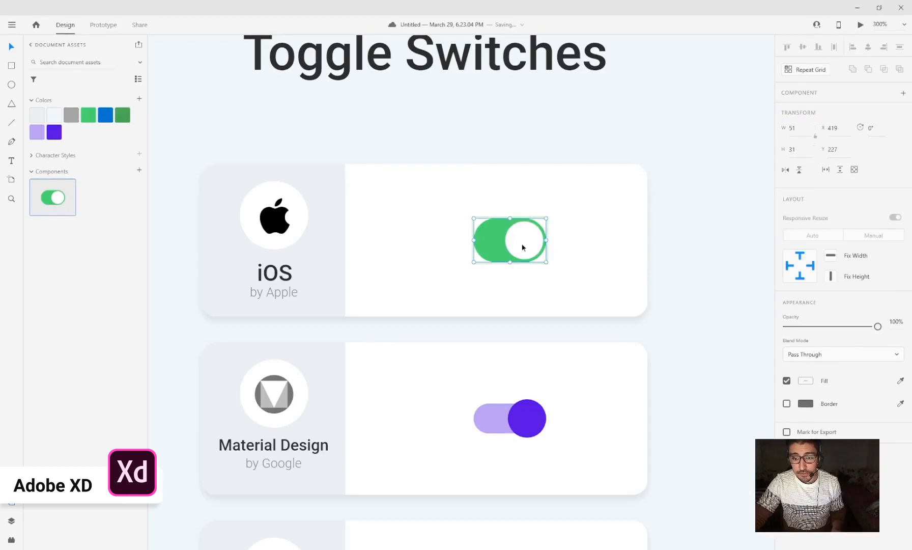
double_click(521, 243)
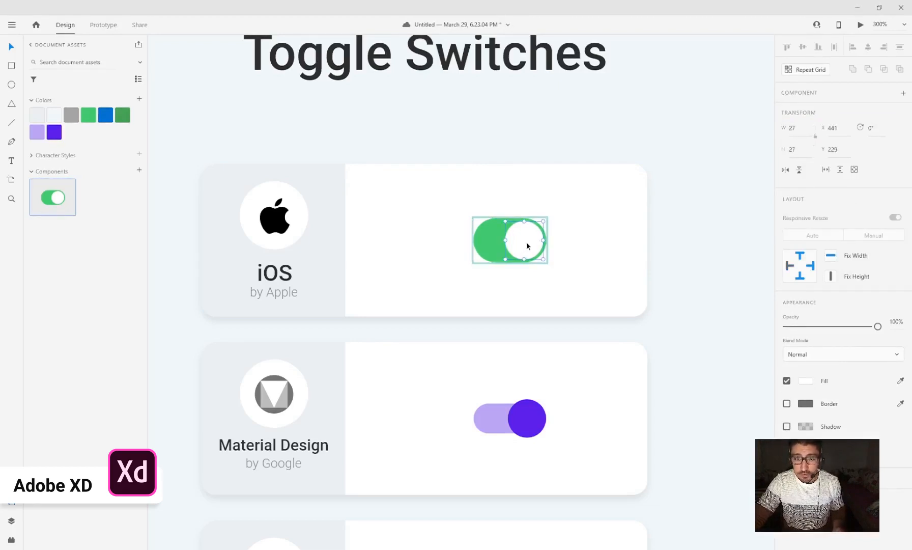
drag(527, 245, 498, 243)
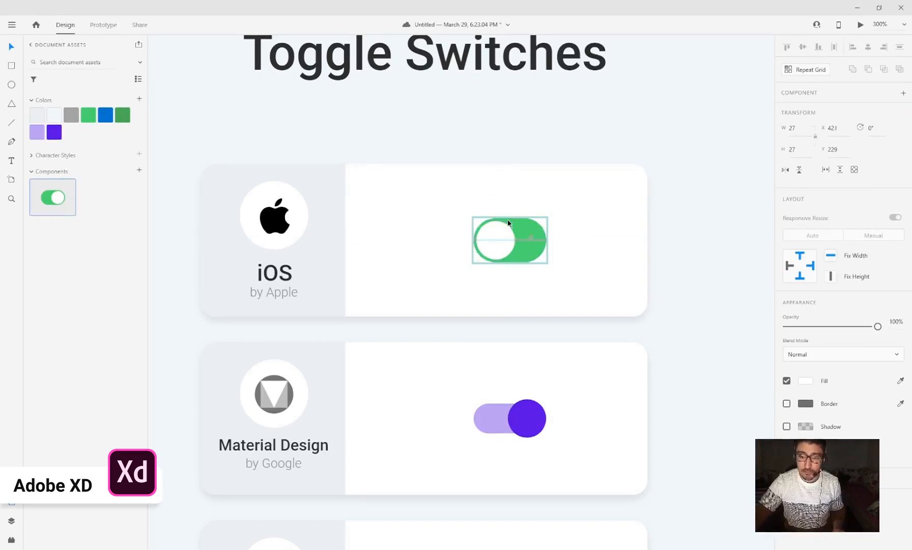
- Recolour the switch off state's pill light grey and return the iOS component to its Default State
click(527, 235)
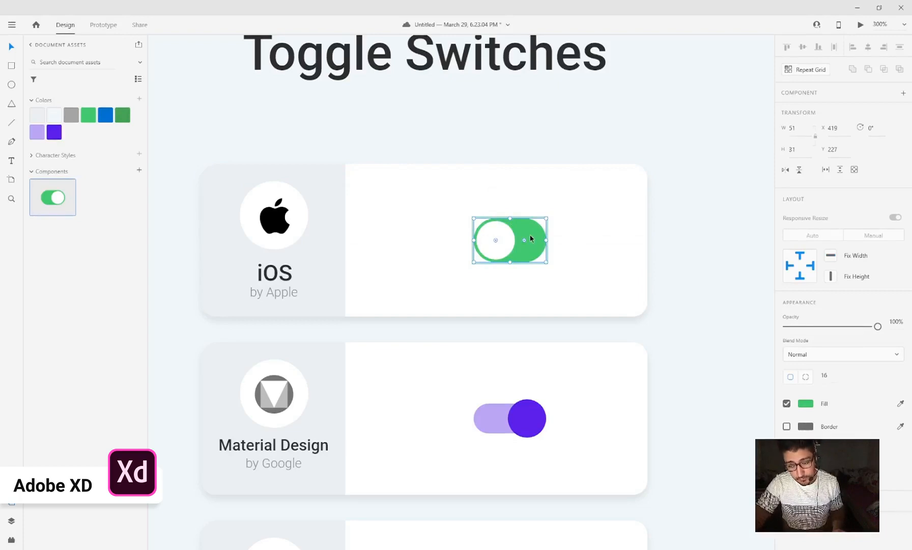
click(805, 403)
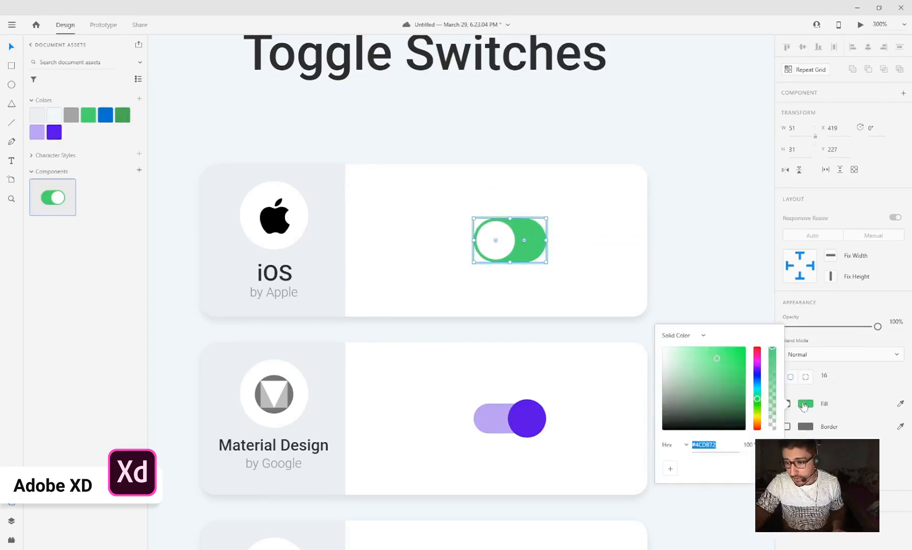
drag(677, 367, 653, 366)
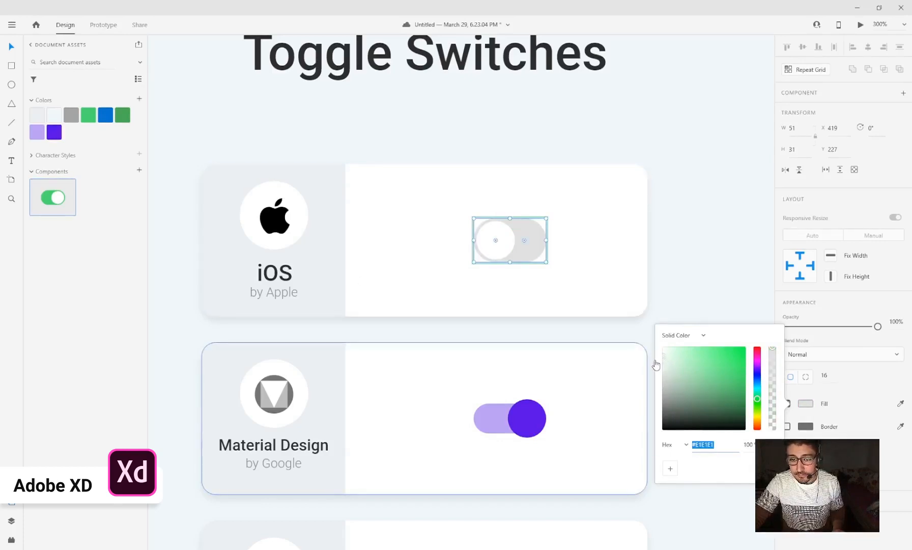
drag(659, 360, 661, 362)
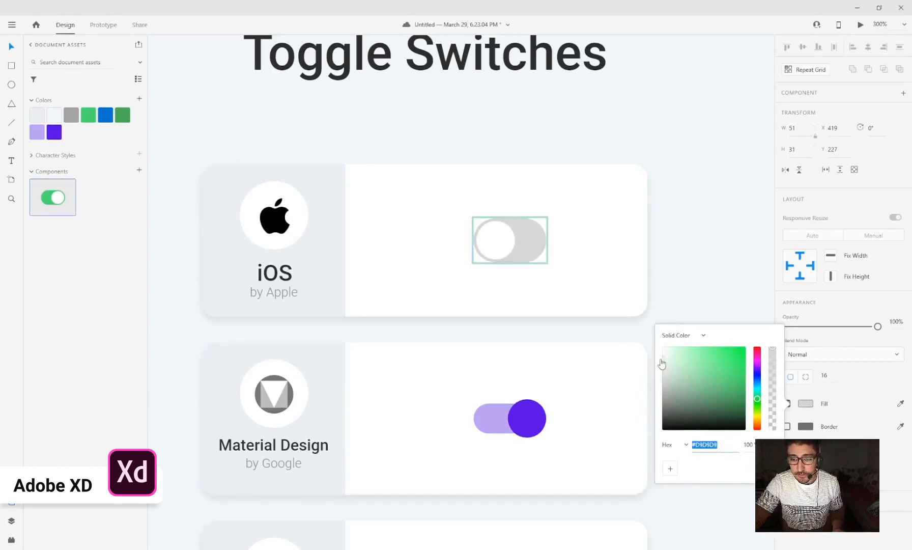
click(691, 289)
click(525, 252)
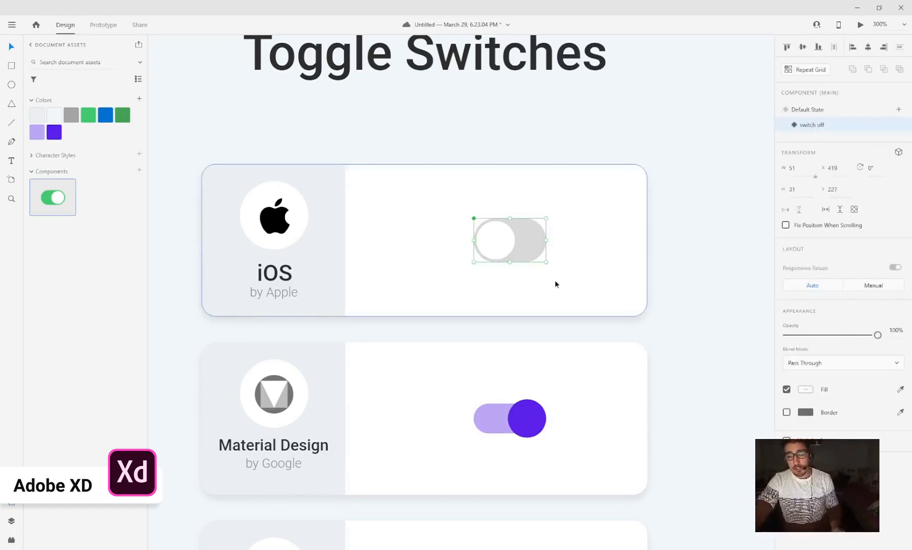
click(817, 116)
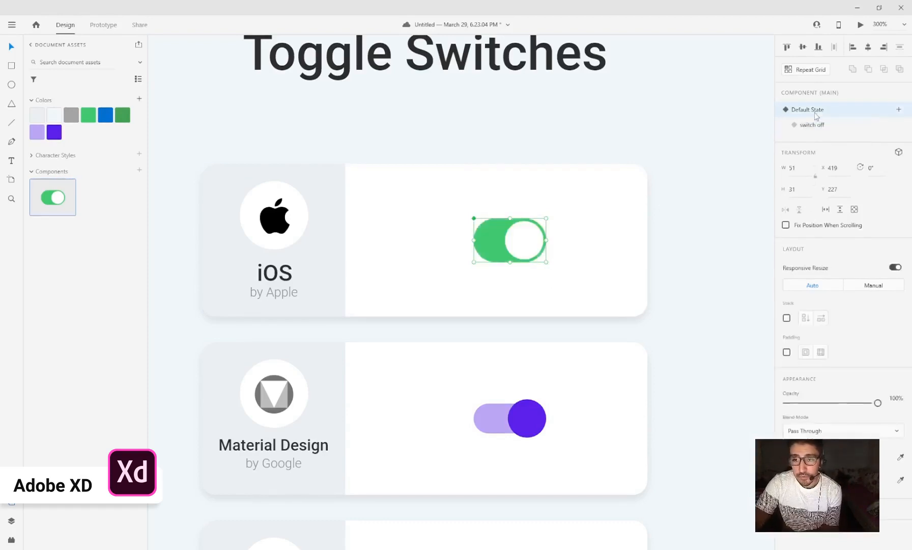
click(816, 127)
click(817, 110)
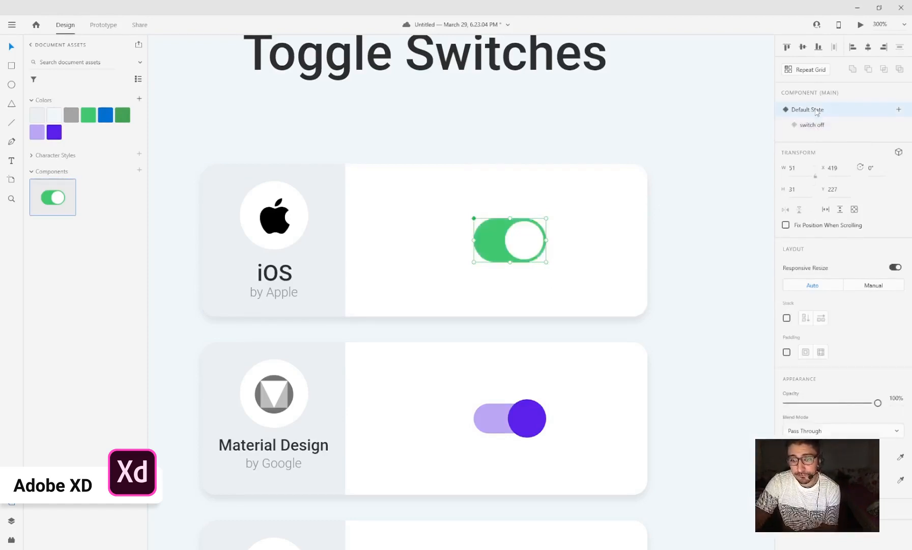
click(817, 127)
click(817, 112)
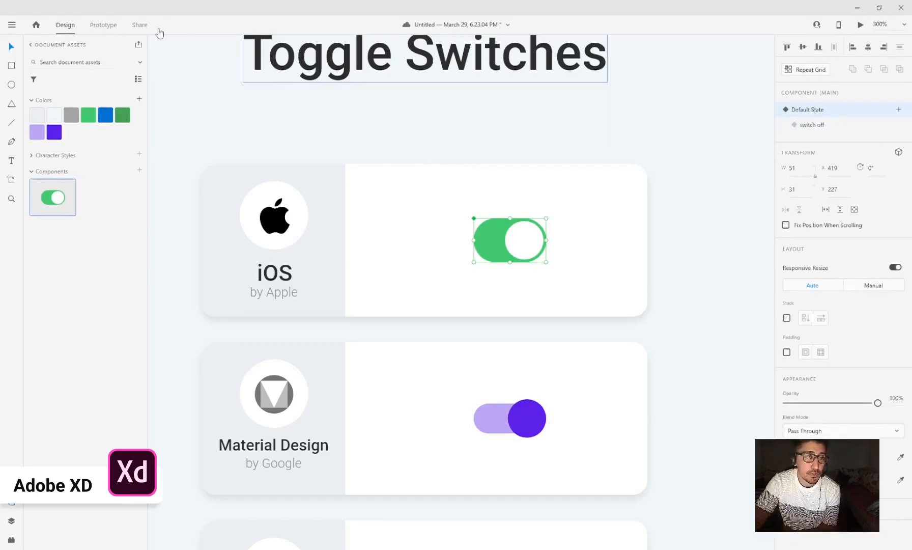
- Add a Tap interaction to the iOS component's Default State that auto-animates to the switch off state
click(103, 29)
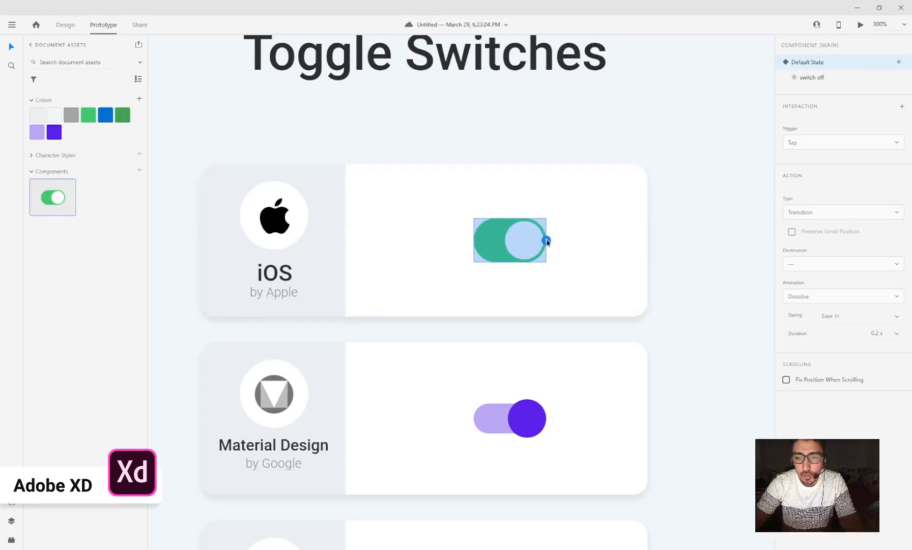
drag(546, 240, 575, 222)
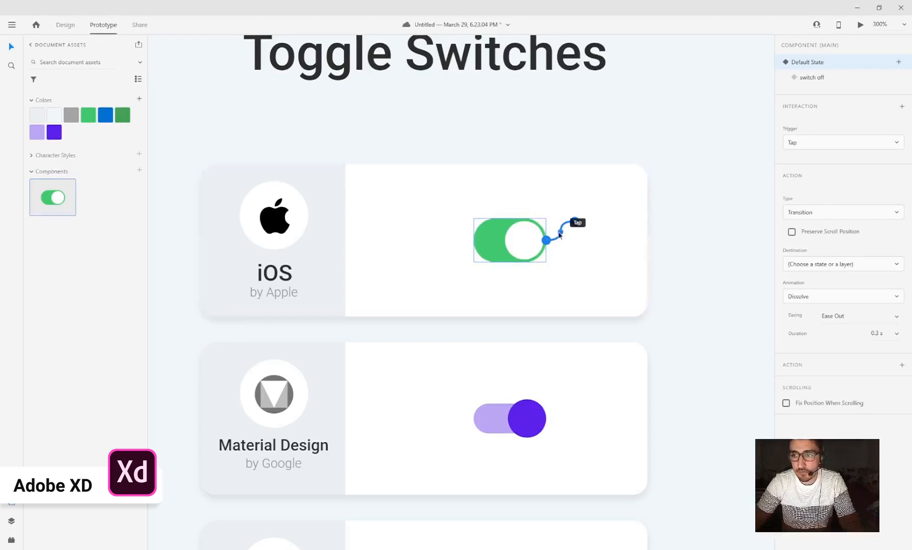
click(800, 143)
click(801, 144)
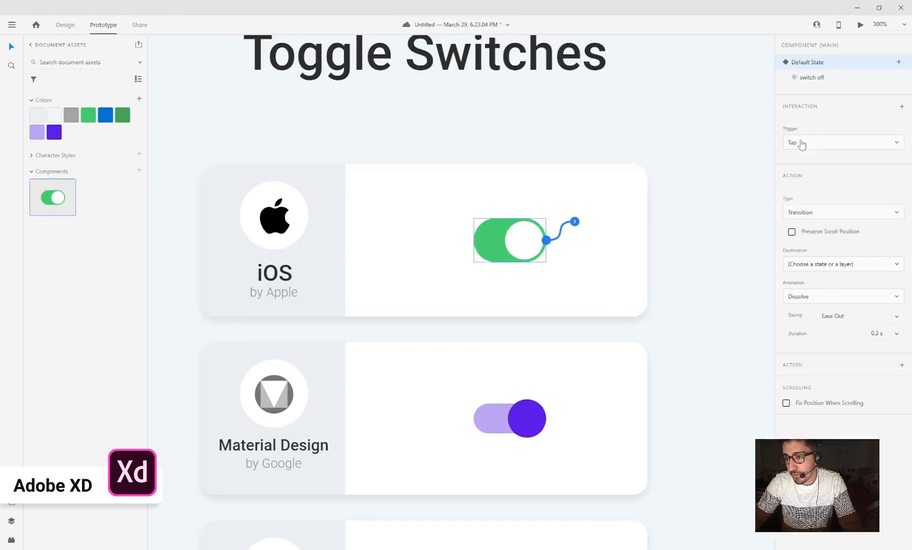
click(814, 217)
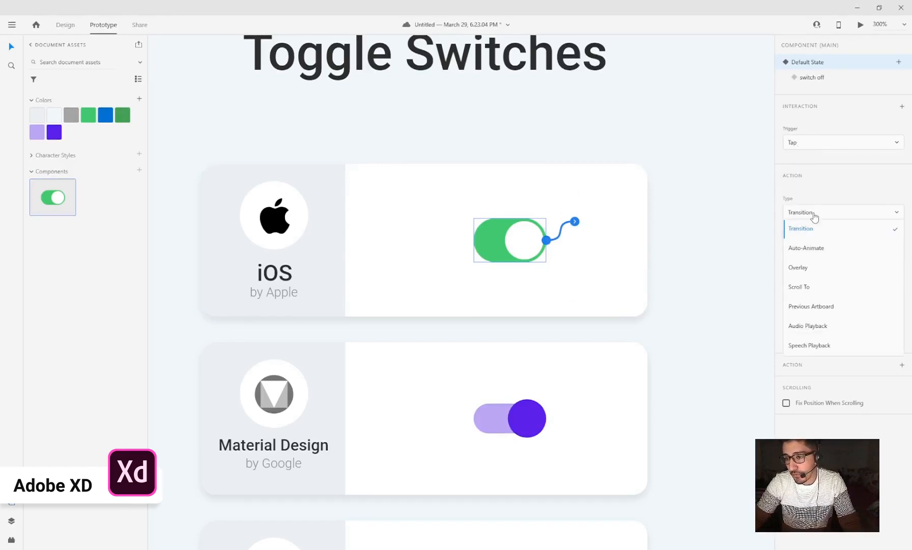
click(816, 249)
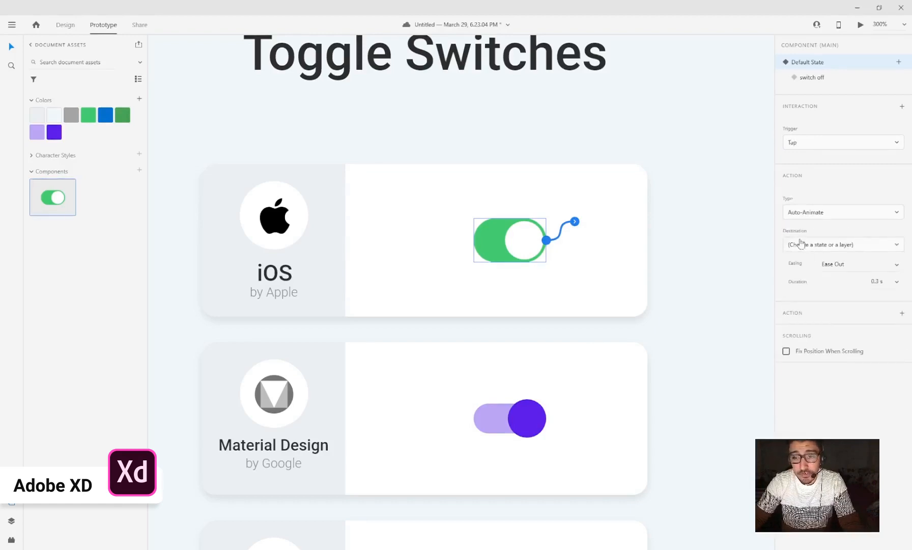
click(817, 250)
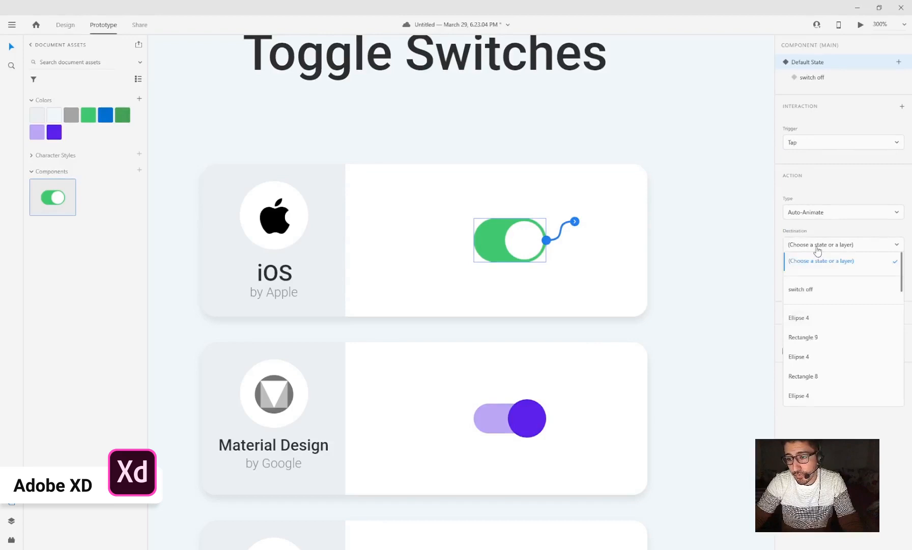
click(810, 290)
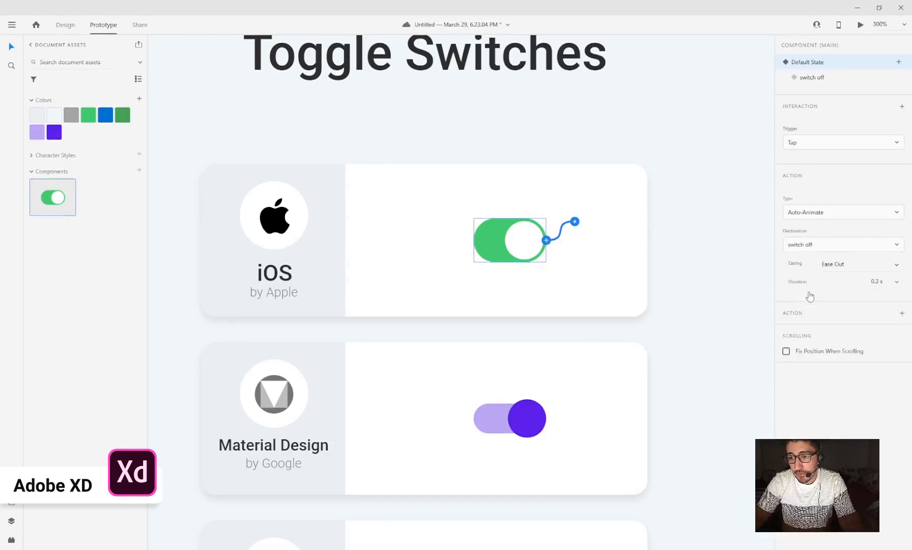
- Add a Tap interaction to the iOS component's switch off state that auto-animates back to Default State
key(ctrl+1)
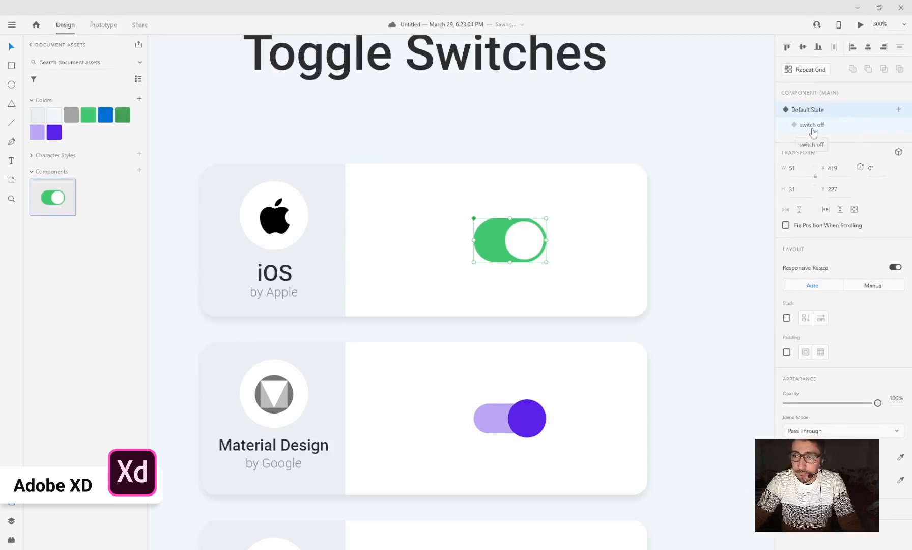
click(812, 131)
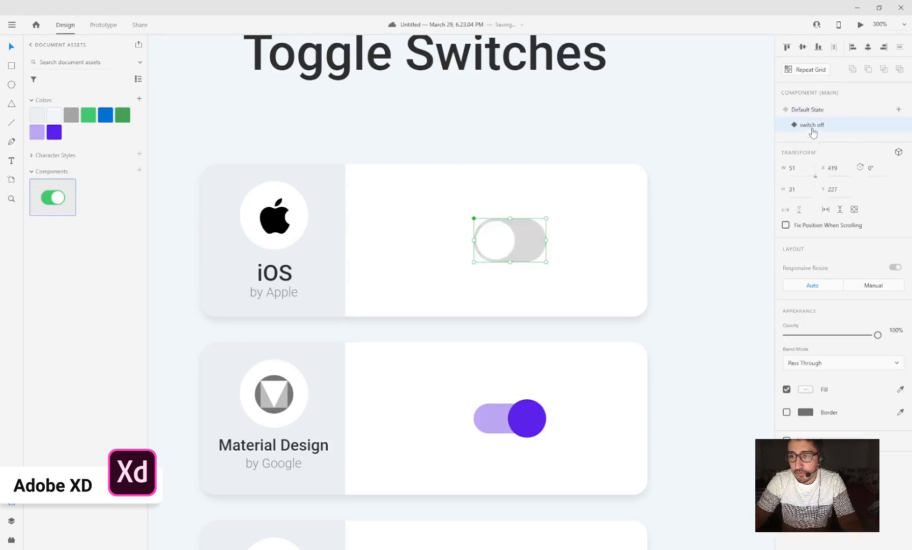
click(105, 26)
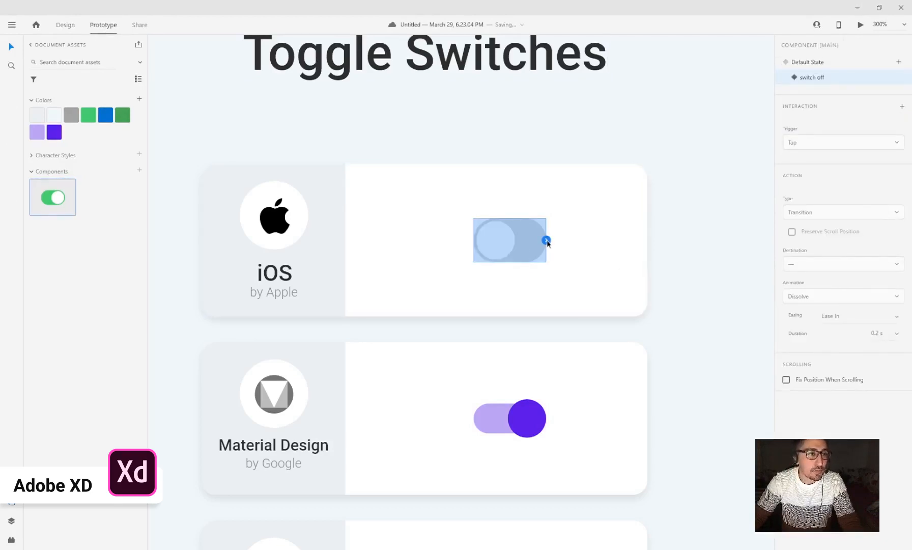
drag(547, 240, 575, 220)
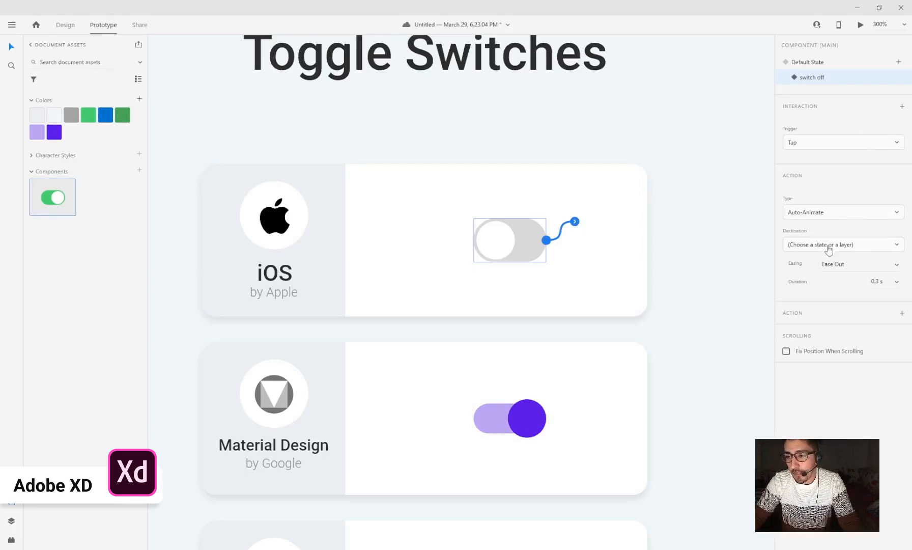
click(860, 250)
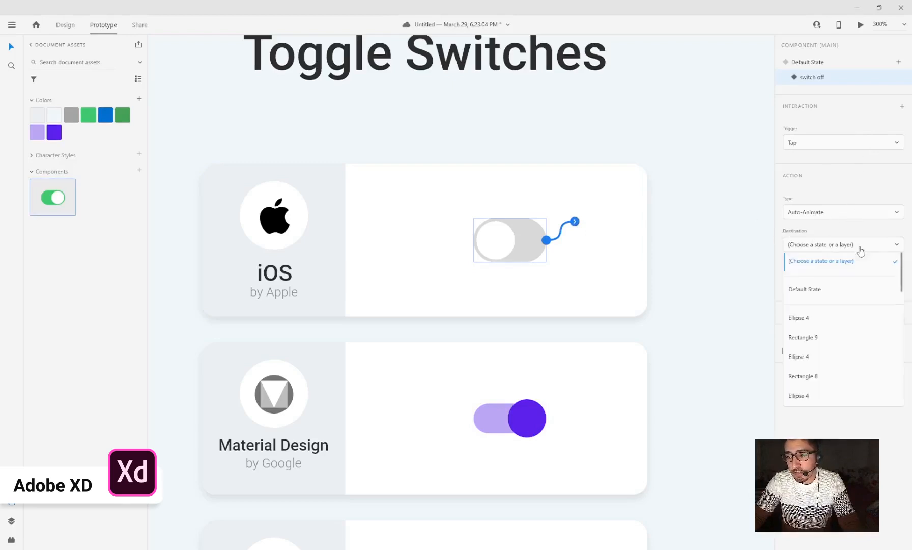
click(829, 291)
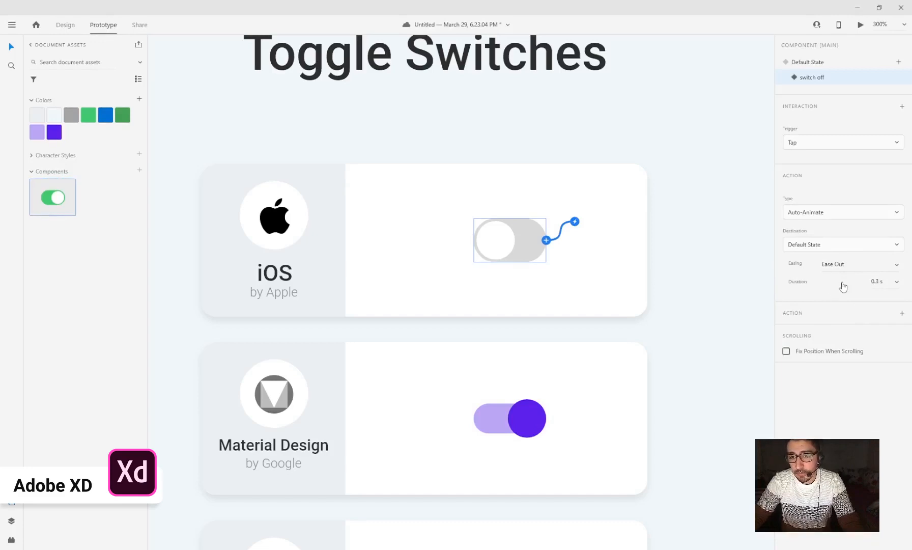
- Preview the prototype, toggle the iOS switch on and off several times, and close the preview
click(860, 26)
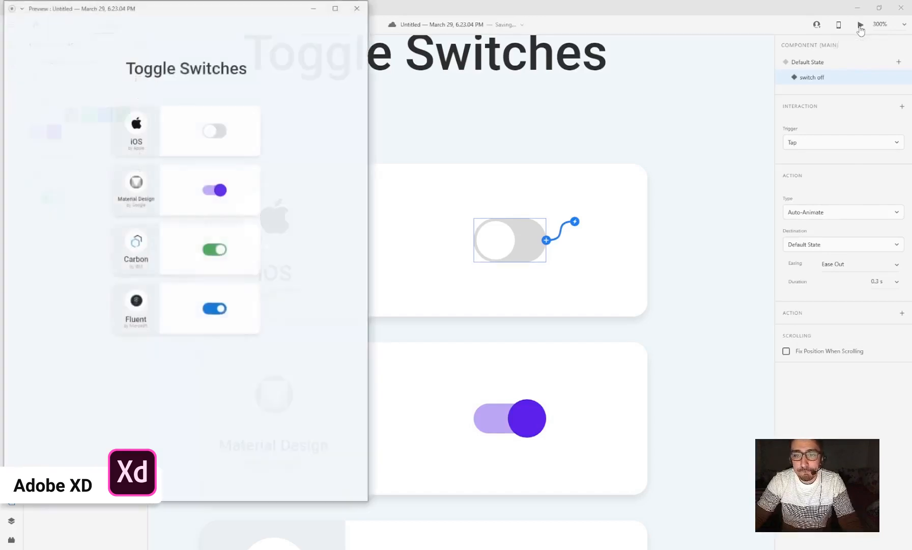
drag(260, 16, 333, 47)
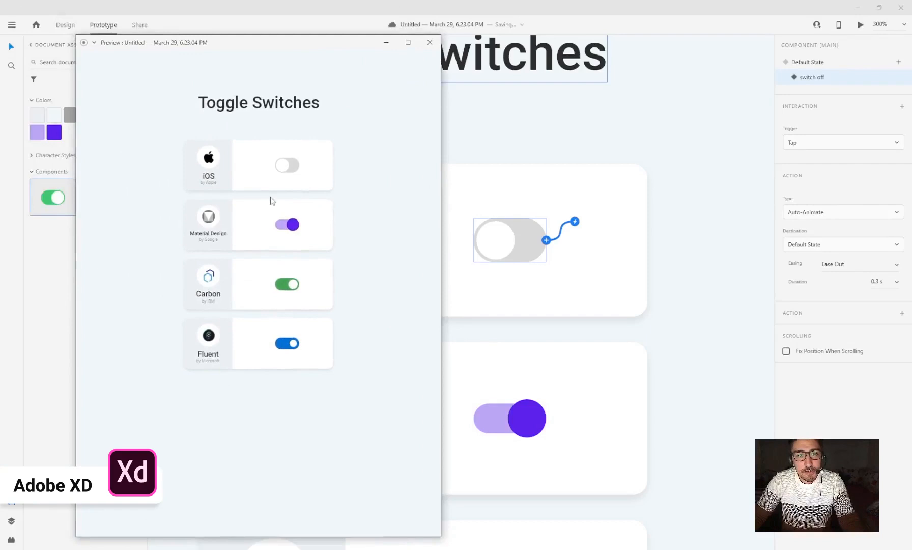
click(285, 170)
click(285, 171)
click(285, 170)
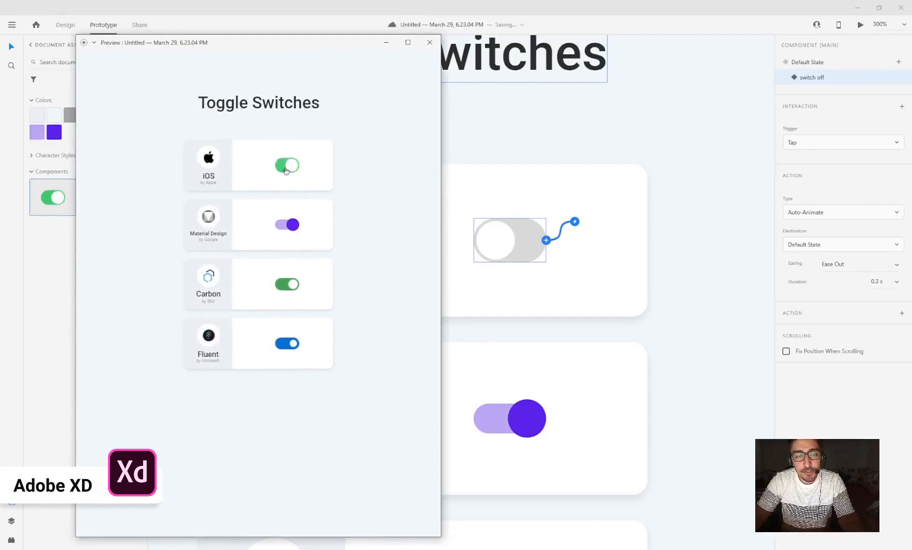
click(288, 170)
click(288, 170)
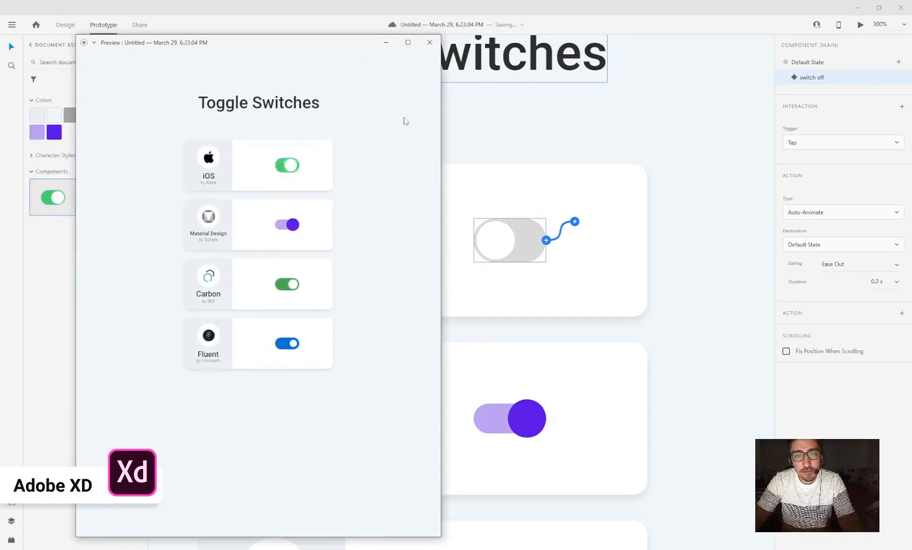
click(431, 46)
- Return the iOS component to its Default State and turn the Material Design pill and knob into a component
click(70, 26)
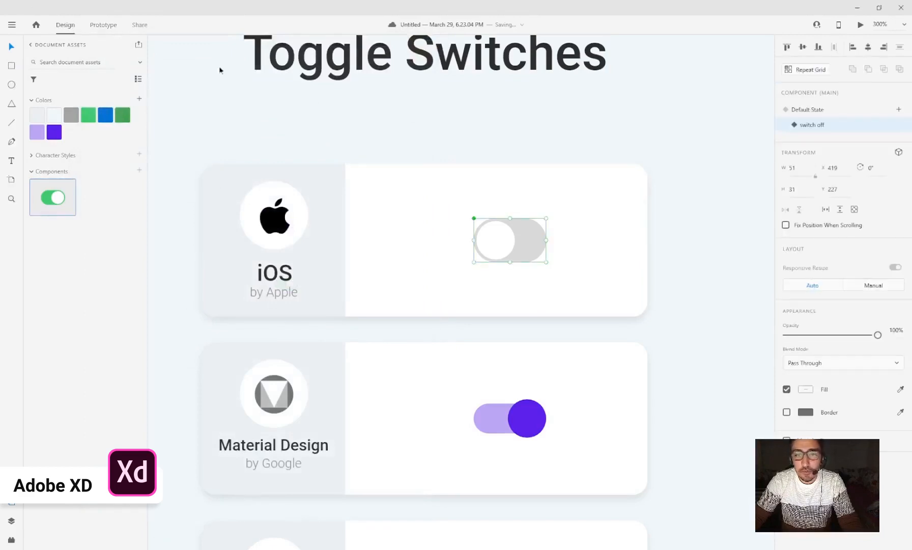
click(805, 111)
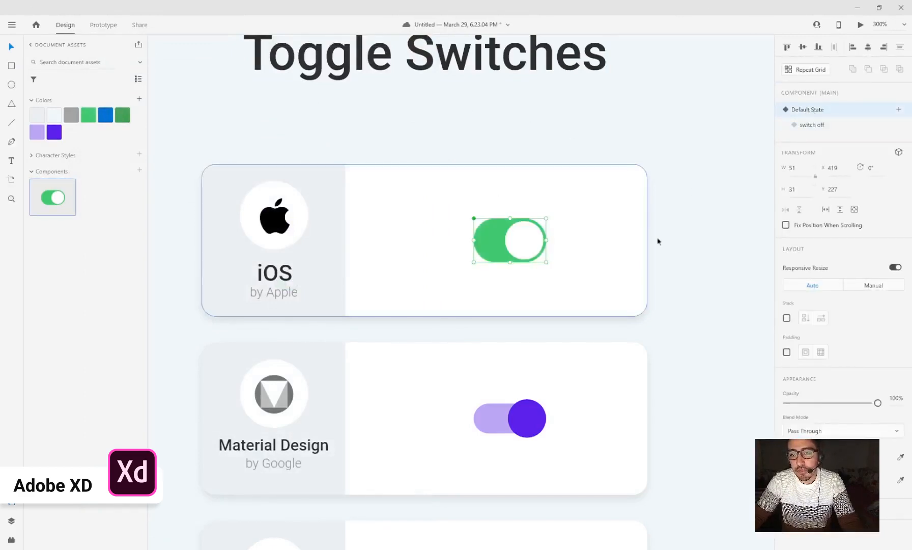
scroll(541, 251, down, 2)
scroll(524, 214, down, 2)
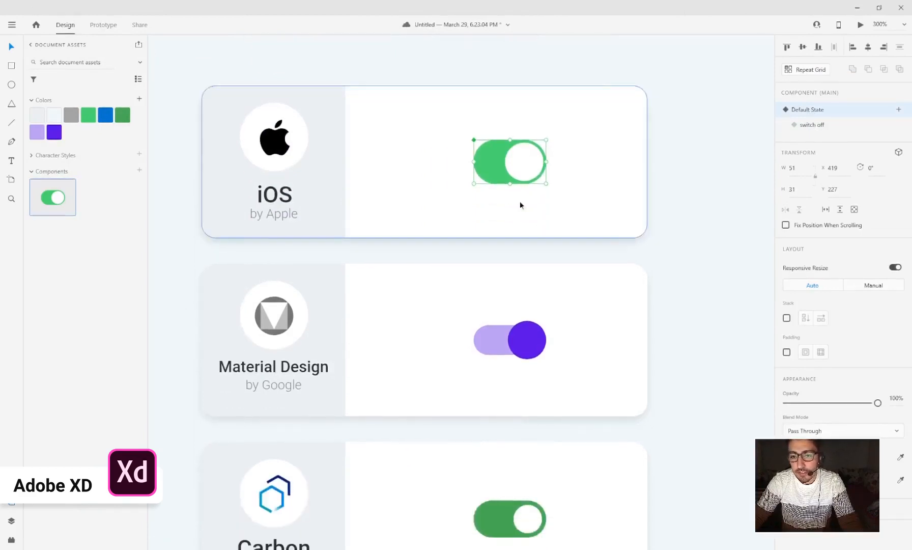
click(526, 324)
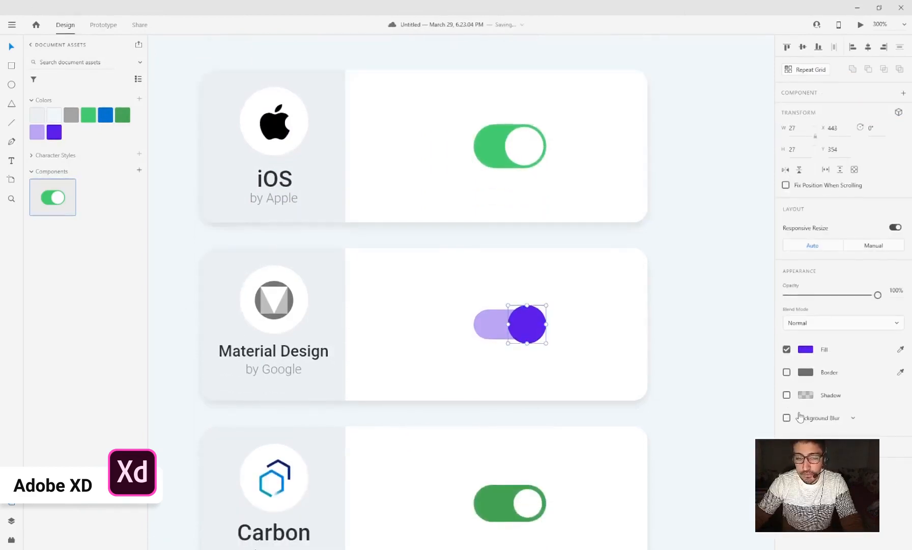
shift+click(491, 334)
right_click(518, 340)
click(550, 218)
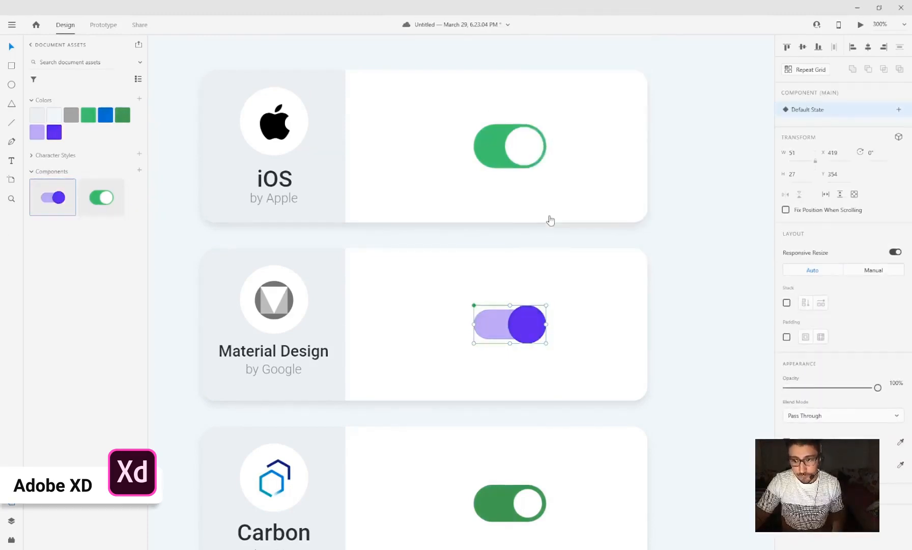
- Add a new state to the Material Design switch component and name it "Switch Off"
click(898, 111)
click(834, 117)
text(Switcho)
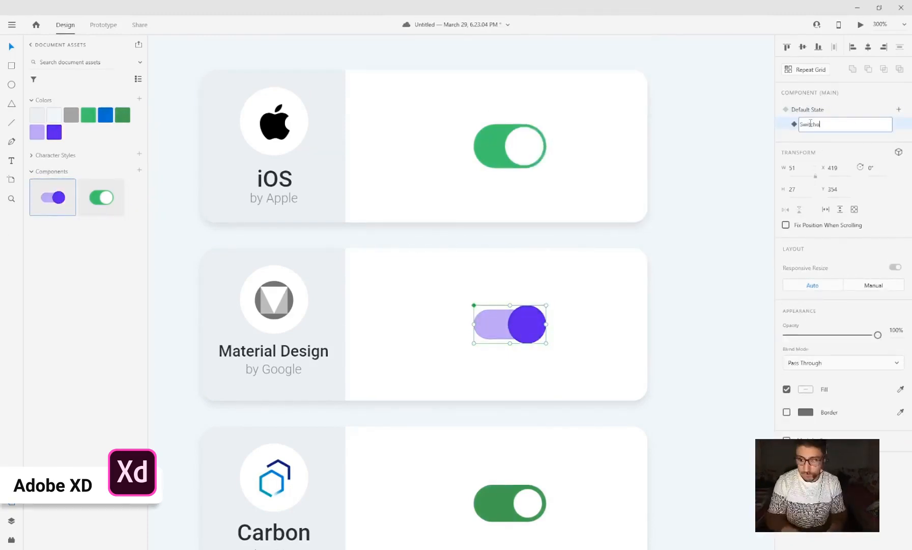
text(f)
key(Return)
- Give the Material Design component's Default State a Tap interaction that auto-animates to Switch Off
click(808, 110)
click(103, 25)
click(547, 324)
click(822, 143)
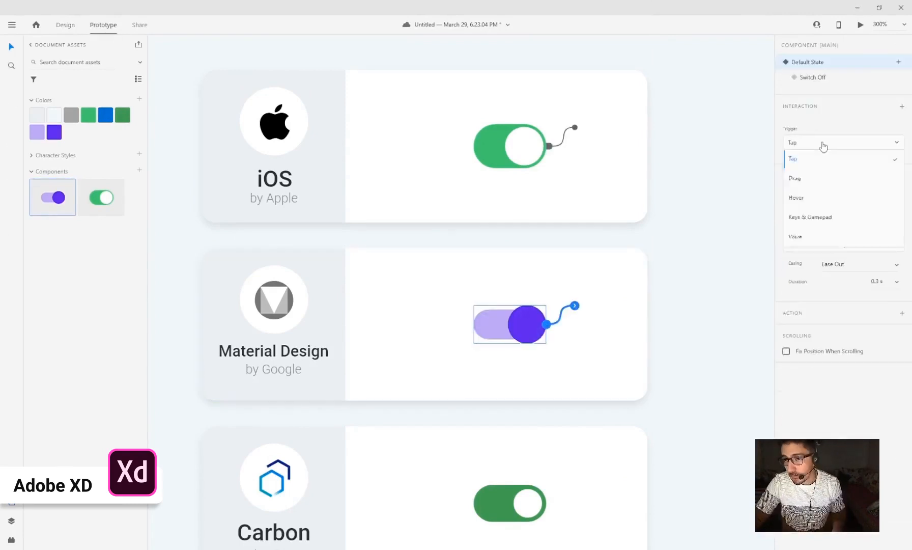
click(814, 159)
click(830, 244)
- In the Material Design component's Switch Off state, move the purple knob to the left end of the pill, at X 419
click(66, 29)
click(813, 126)
double_click(526, 328)
drag(526, 328, 492, 328)
click(527, 325)
click(502, 319)
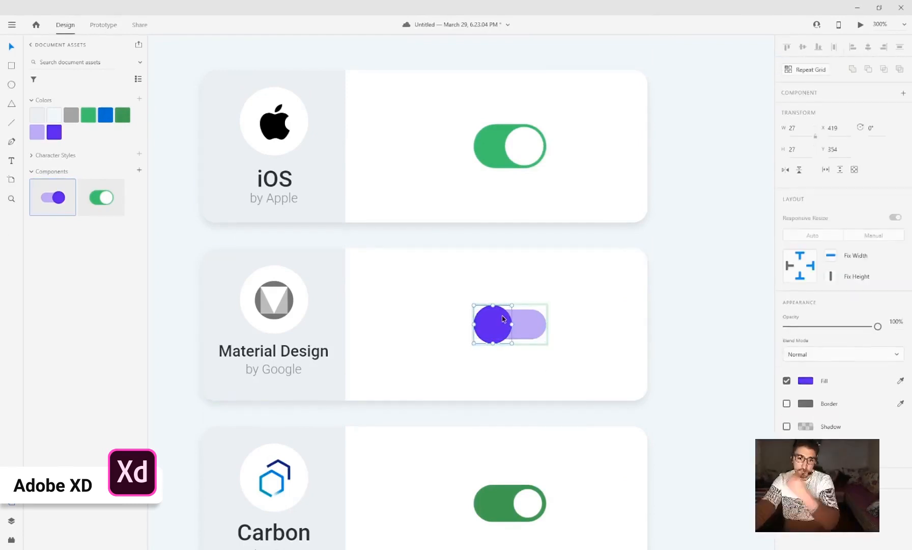
- Check the earlier Toggle Switches reference document and its preview, and close both
scroll(484, 342, down, 1)
key(ctrl+o)
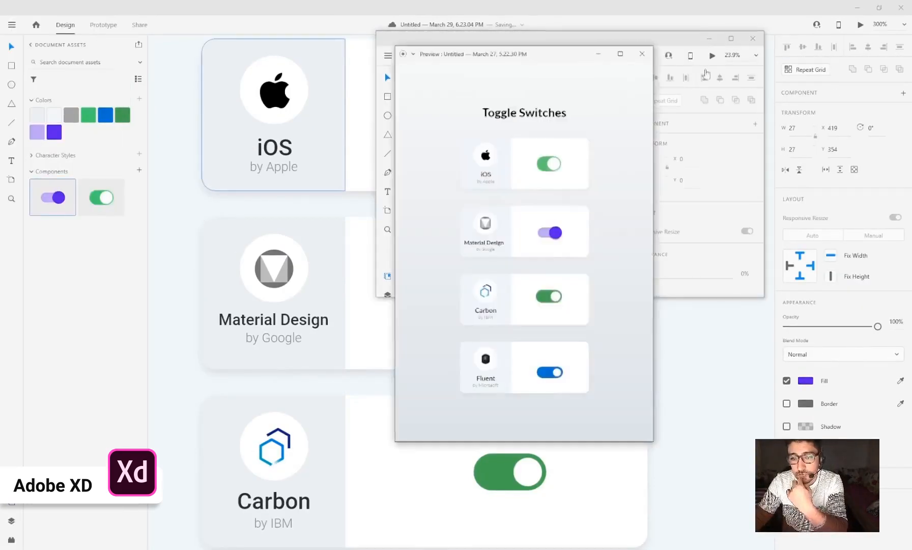
click(645, 58)
click(753, 40)
- Recolour the Material Design Switch Off state with a white shadowed knob and light grey pill, and preview the switch
click(805, 381)
drag(733, 336, 654, 315)
click(507, 293)
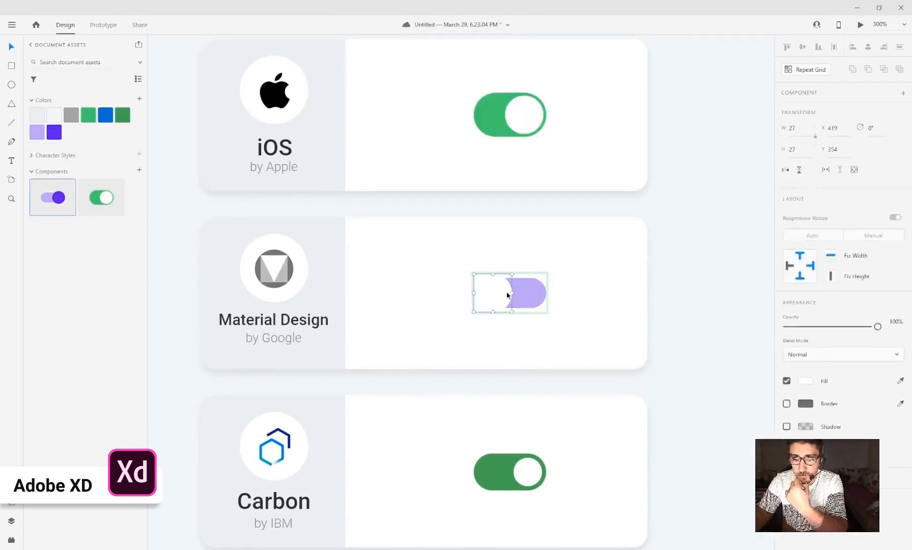
click(787, 426)
click(806, 380)
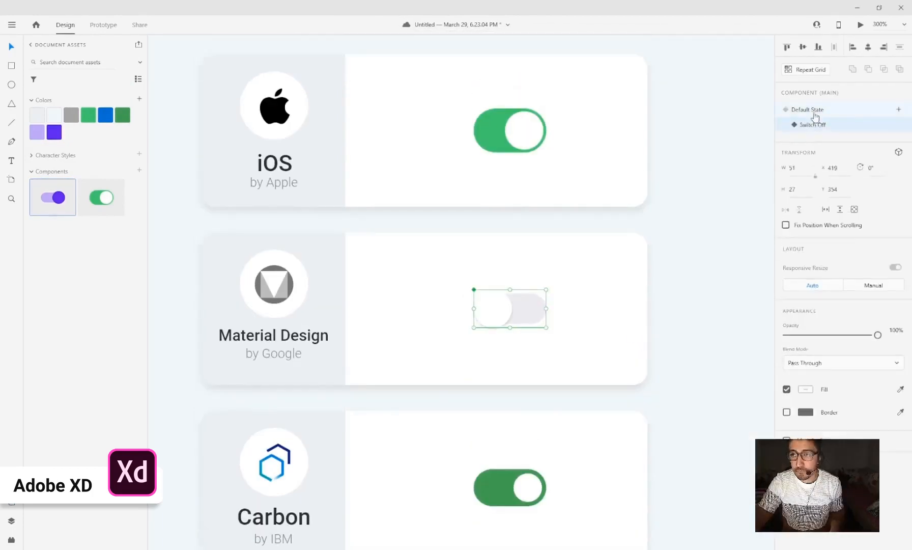
key(ctrl+Tab)
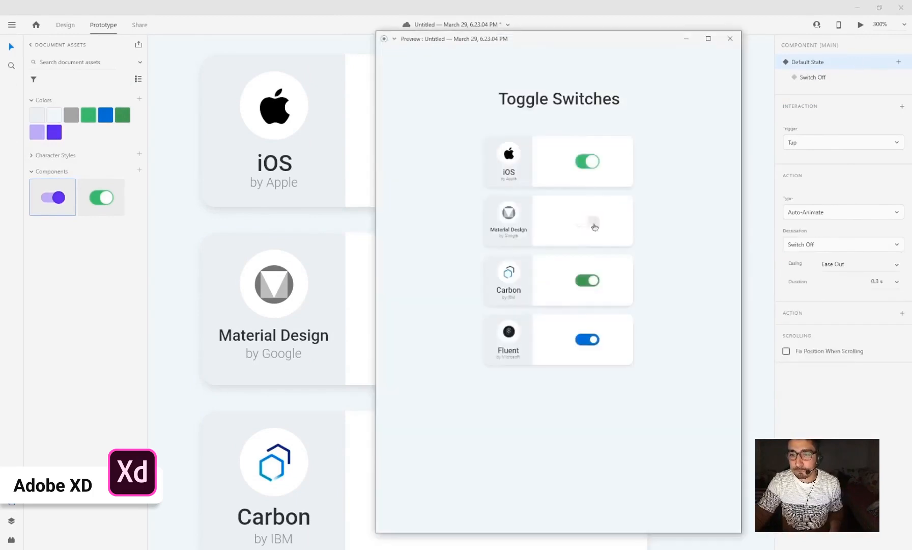
- In the Carbon switch's off state, move the knob to the pill's left end and recolour the switch in greys
click(505, 279)
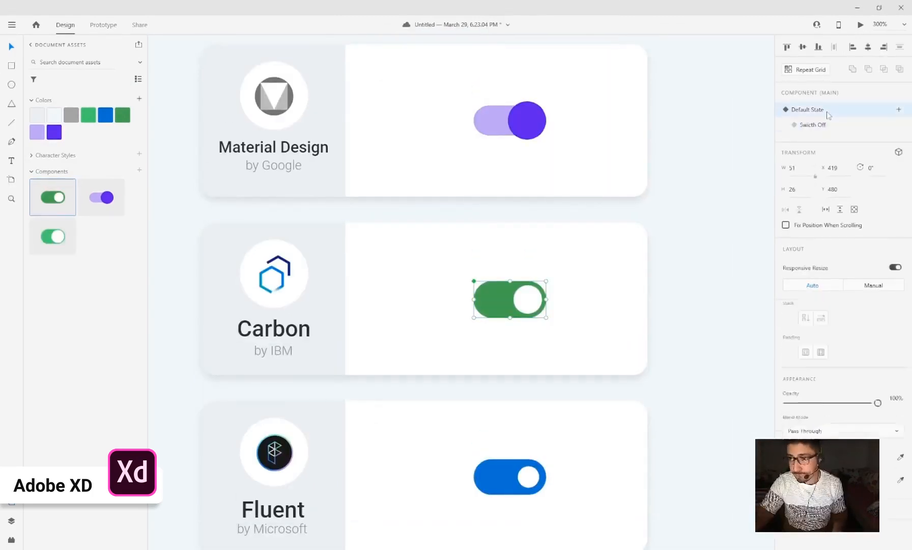
drag(543, 283, 506, 283)
click(805, 380)
click(665, 321)
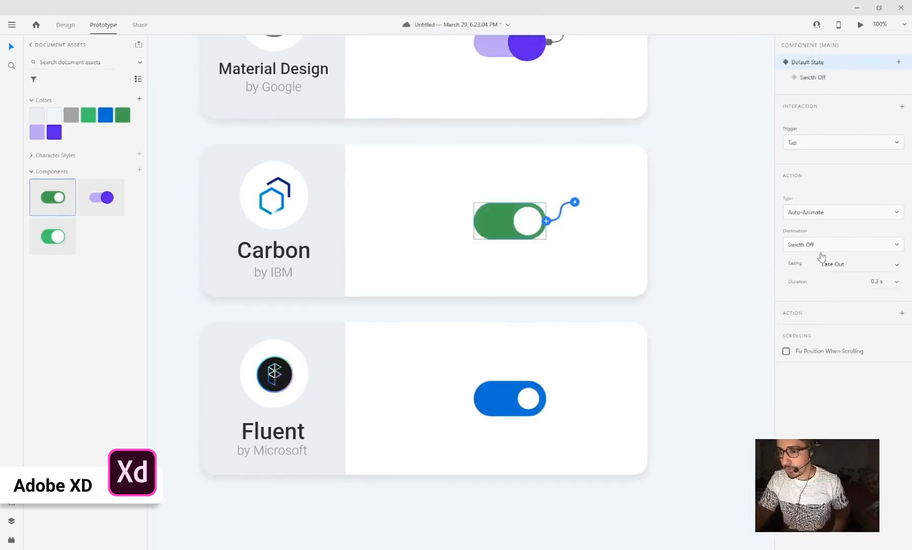
- Set the Carbon component's off state to auto-animate back to Default State on Tap with Ease In-Out easing
click(815, 79)
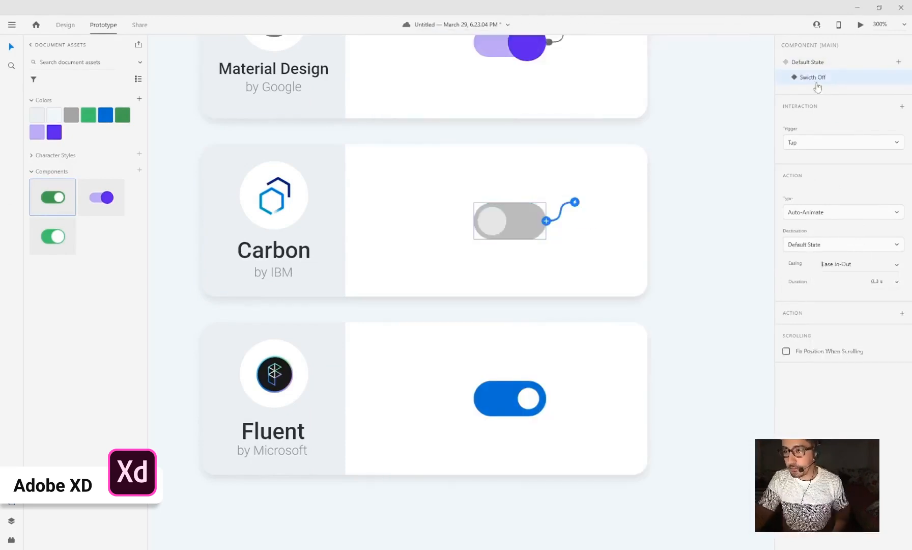
scroll(517, 319, down, 2)
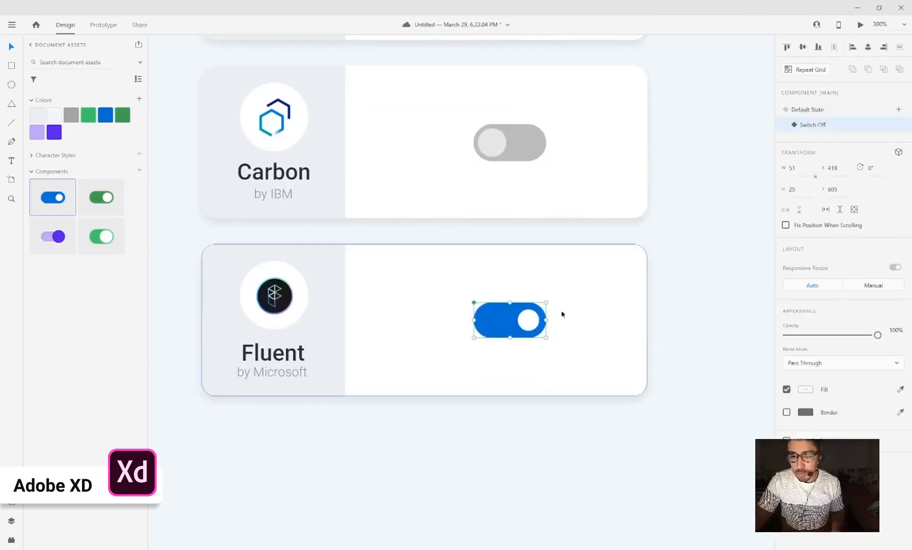
- Give the pill in the Fluent switch's off state a grey border with no fill, and test the switch in the preview
double_click(503, 307)
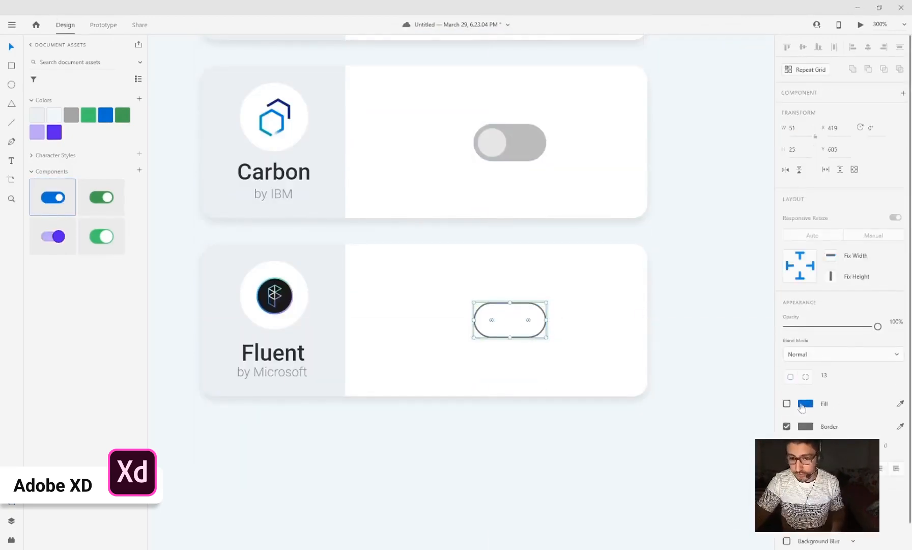
click(806, 381)
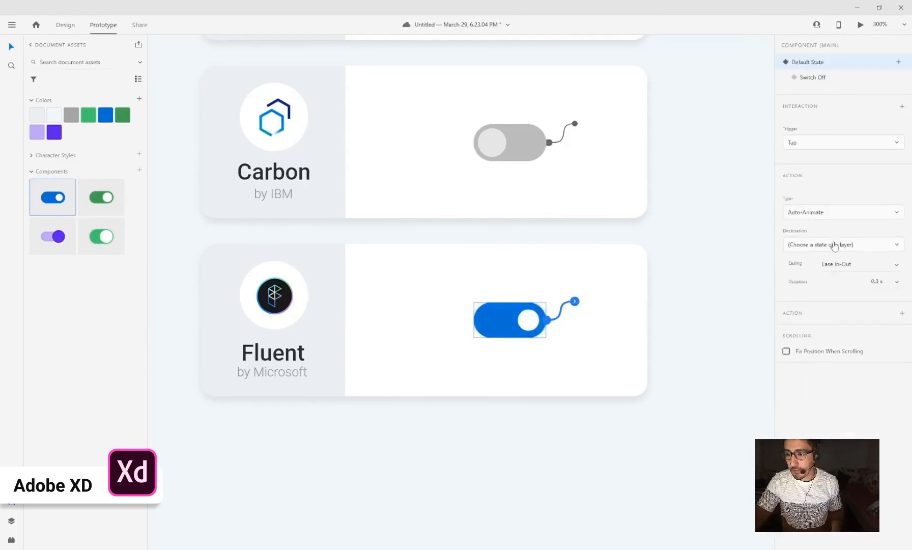
click(860, 24)
click(591, 342)
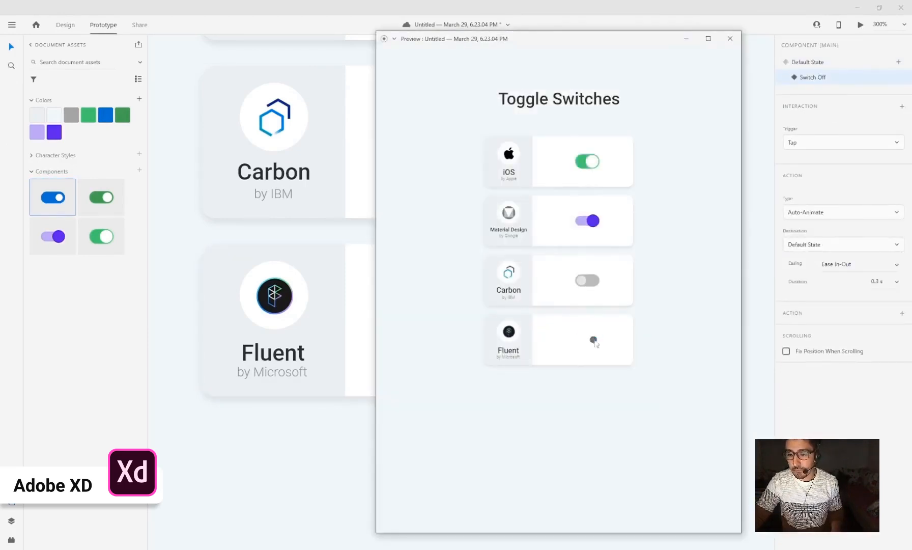
- Preview the Toggle Switches artboard and toggle the iOS and Material Design switches to test their animations
key(ctrl+minus)
key(ctrl+minus)
key(ctrl+minus)
click(860, 24)
click(485, 161)
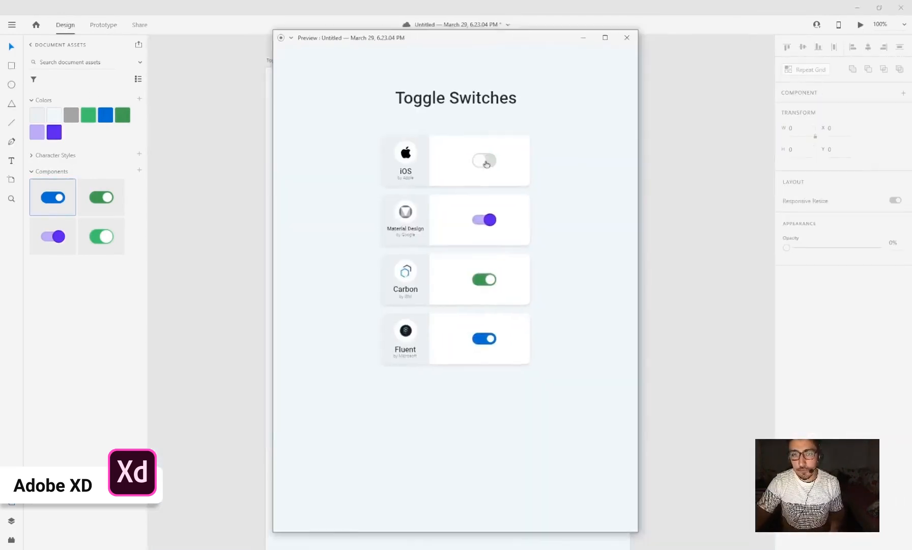
click(485, 162)
click(483, 220)
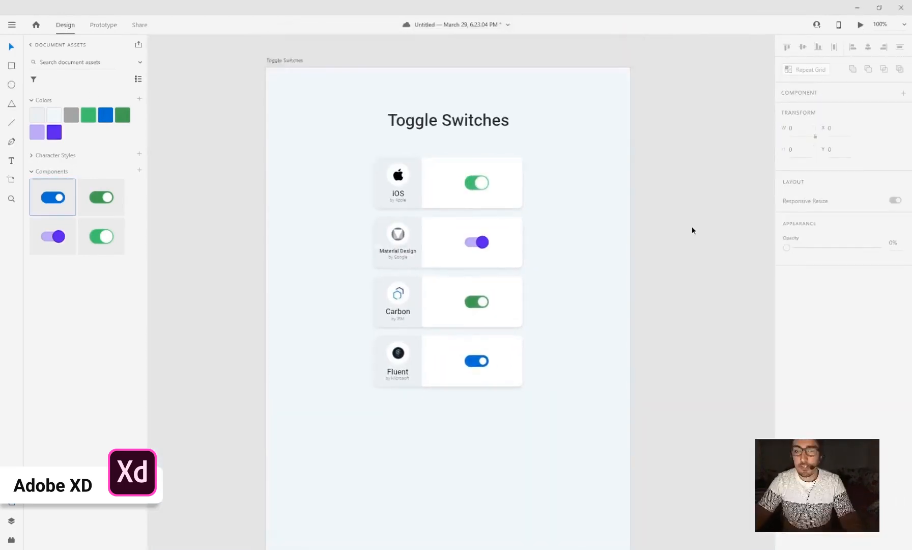
scroll(679, 226, down, 1)
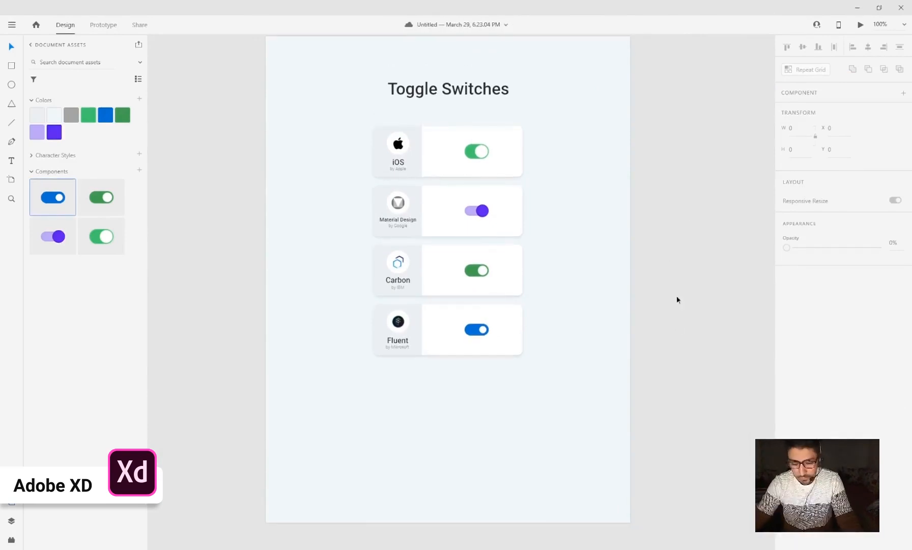
key(ctrl+minus)
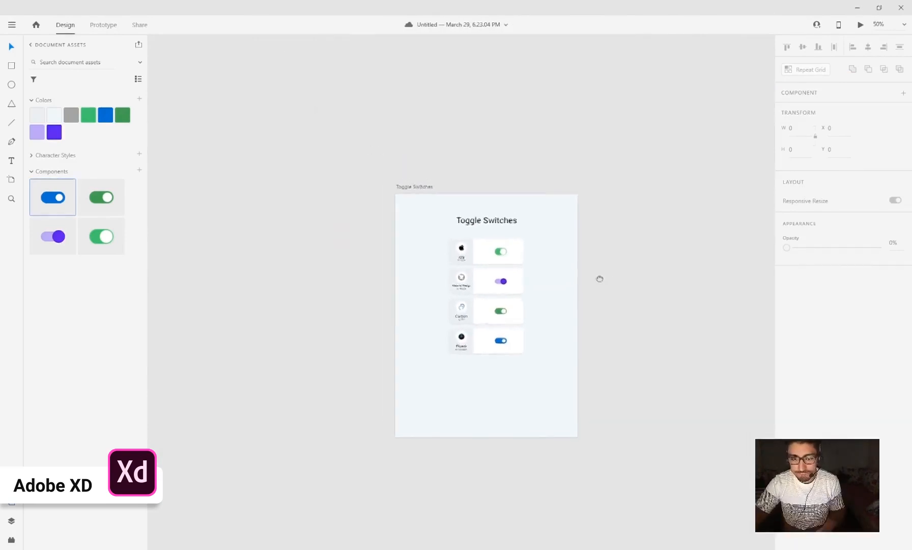
key(ctrl+plus)
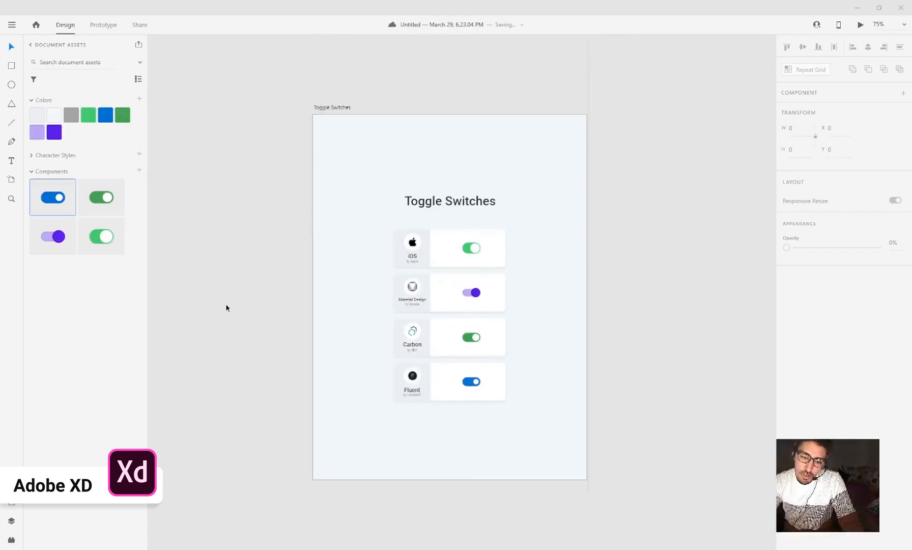